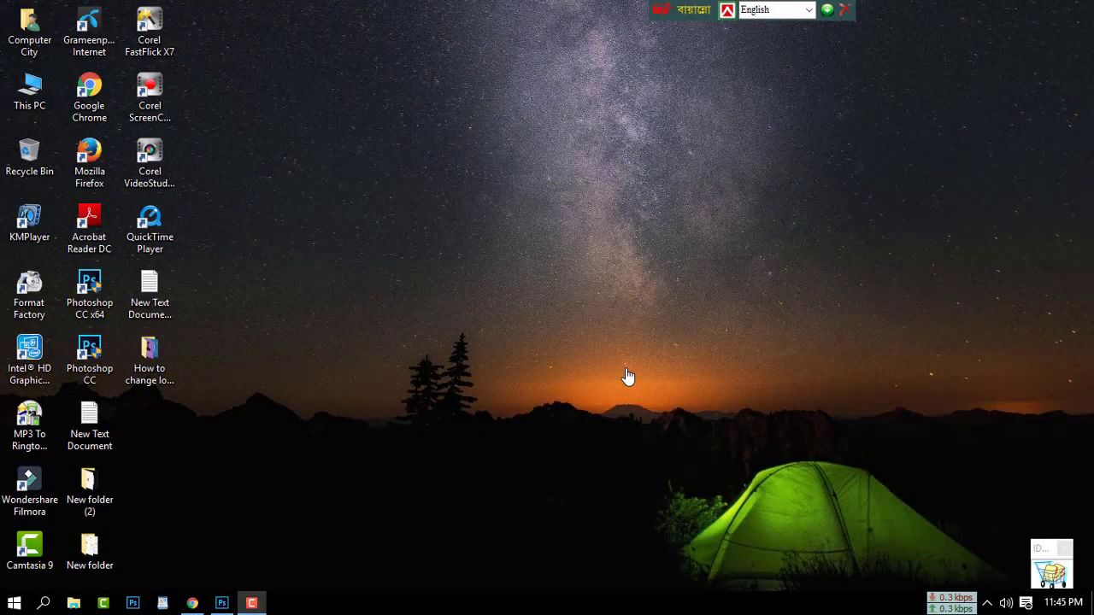
# Rerun the 'thumbnail background' search in Chrome and open the Images results.
pyautogui.rightClick(512, 144)
pyautogui.click(547, 194)
pyautogui.click(192, 602)
pyautogui.click(310, 86)
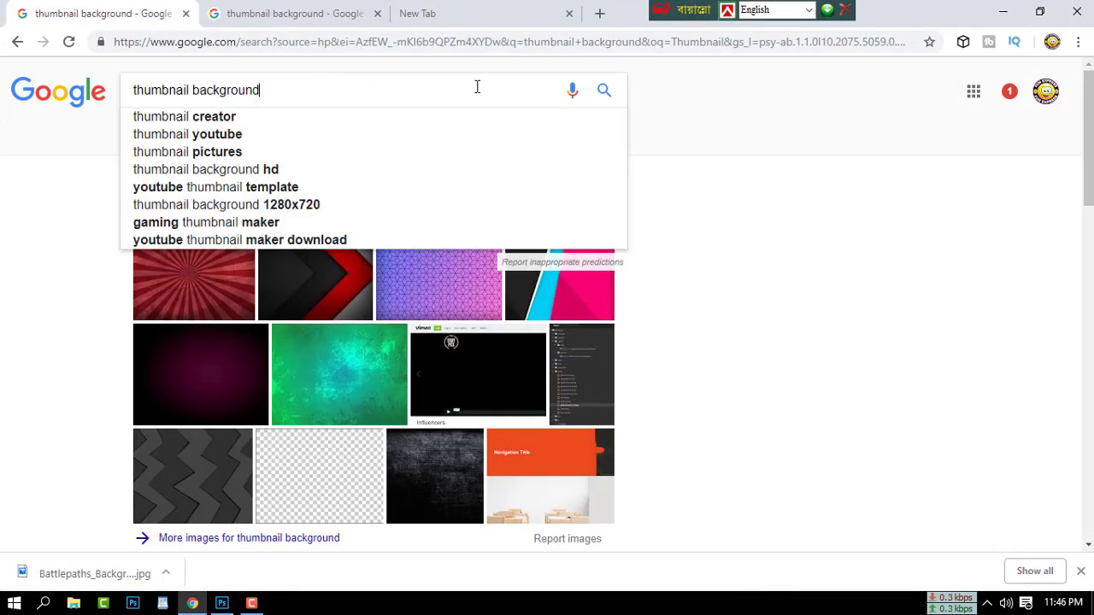
pyautogui.click(603, 90)
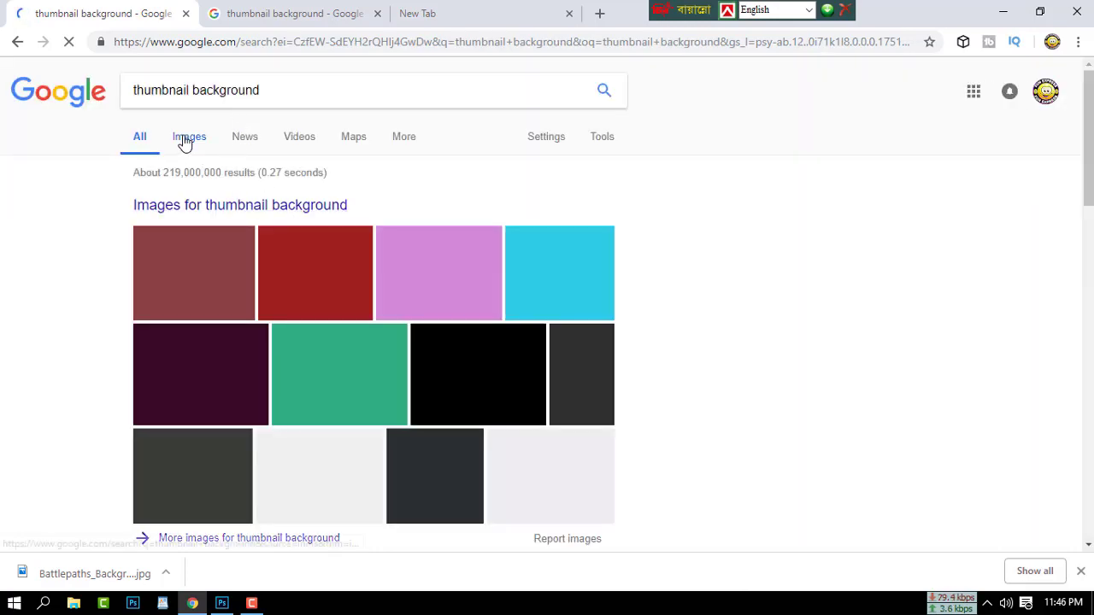
pyautogui.middleClick(189, 140)
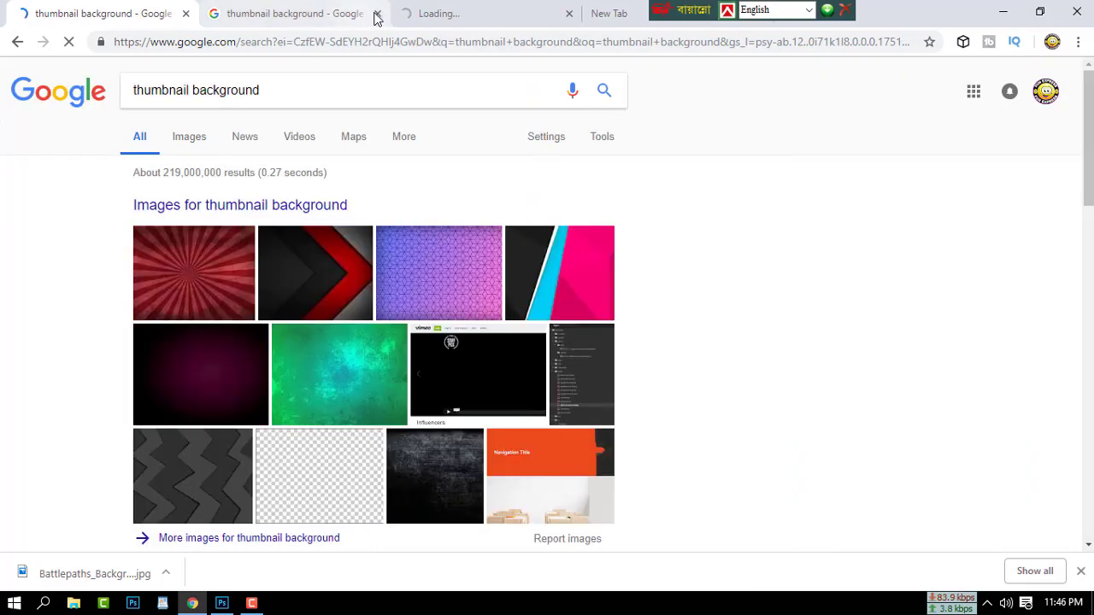
pyautogui.click(377, 14)
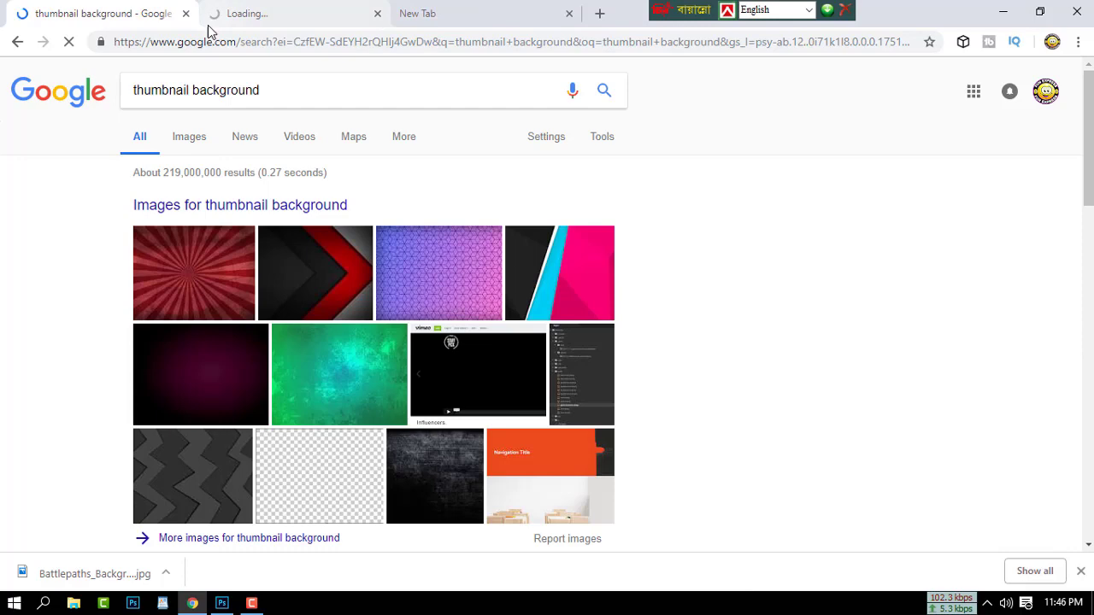
pyautogui.click(267, 7)
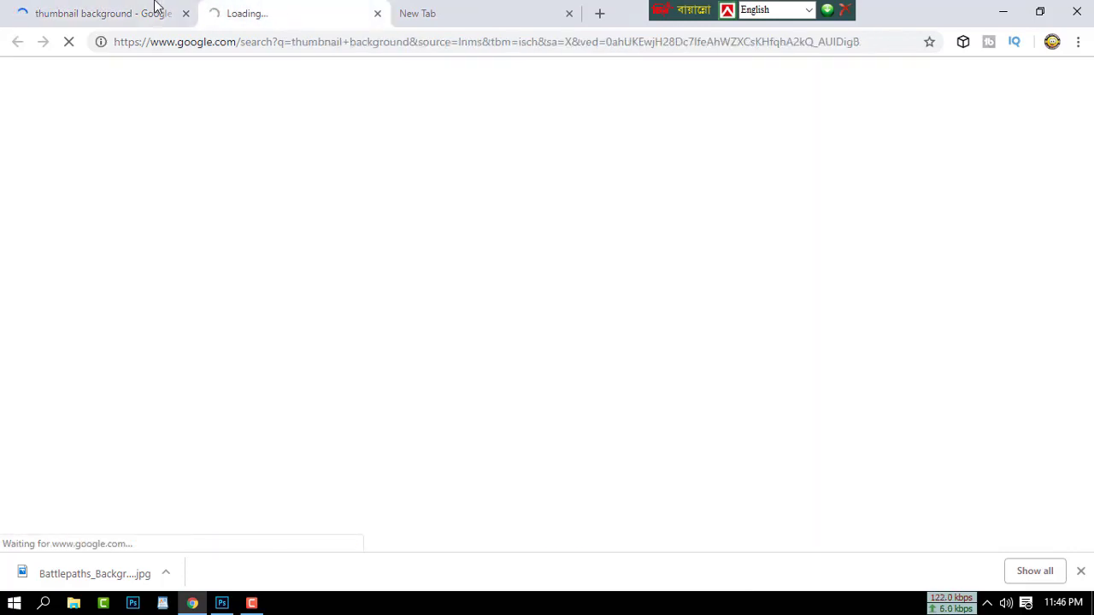
pyautogui.click(94, 8)
pyautogui.click(278, 9)
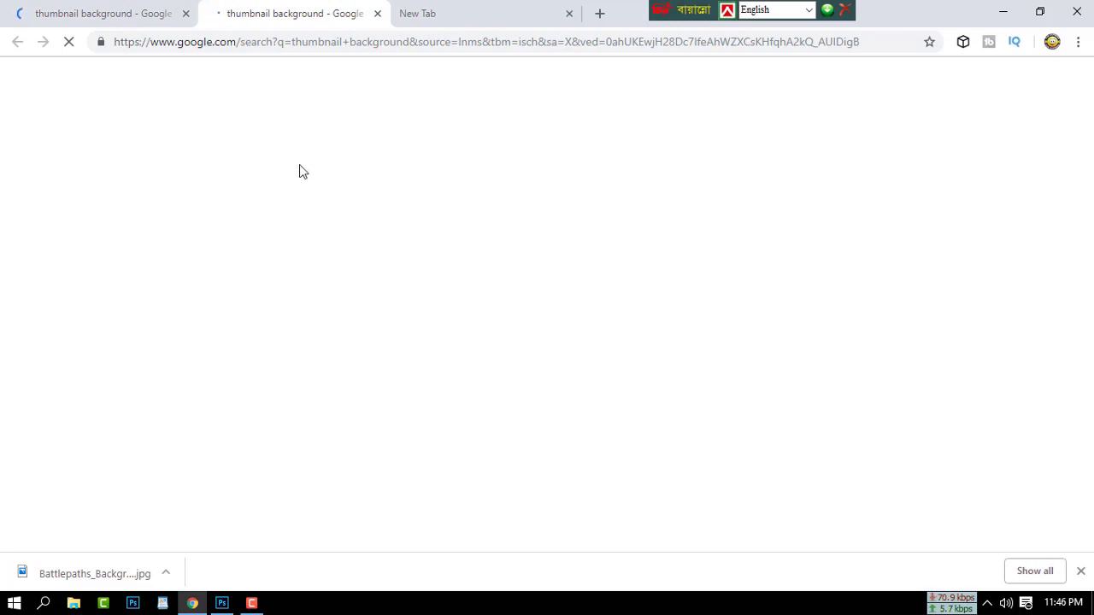
pyautogui.click(68, 9)
pyautogui.click(287, 9)
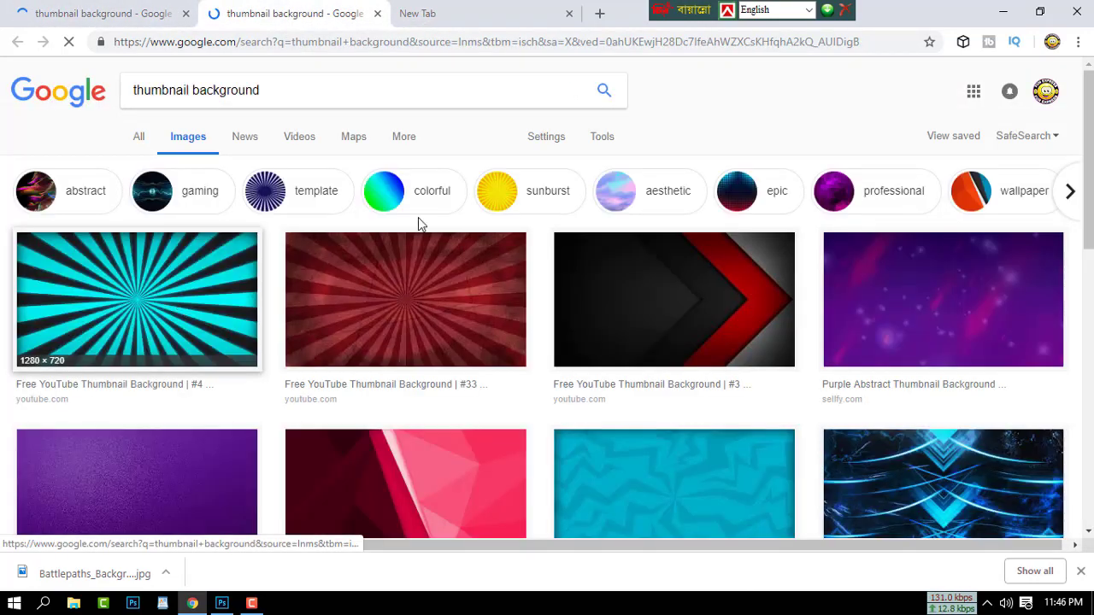
# Find and preview the red-striped sunburst background in the image results.
pyautogui.scroll(-3, 408, 362)
pyautogui.scroll(-2, 398, 359)
pyautogui.scroll(-2, 358, 376)
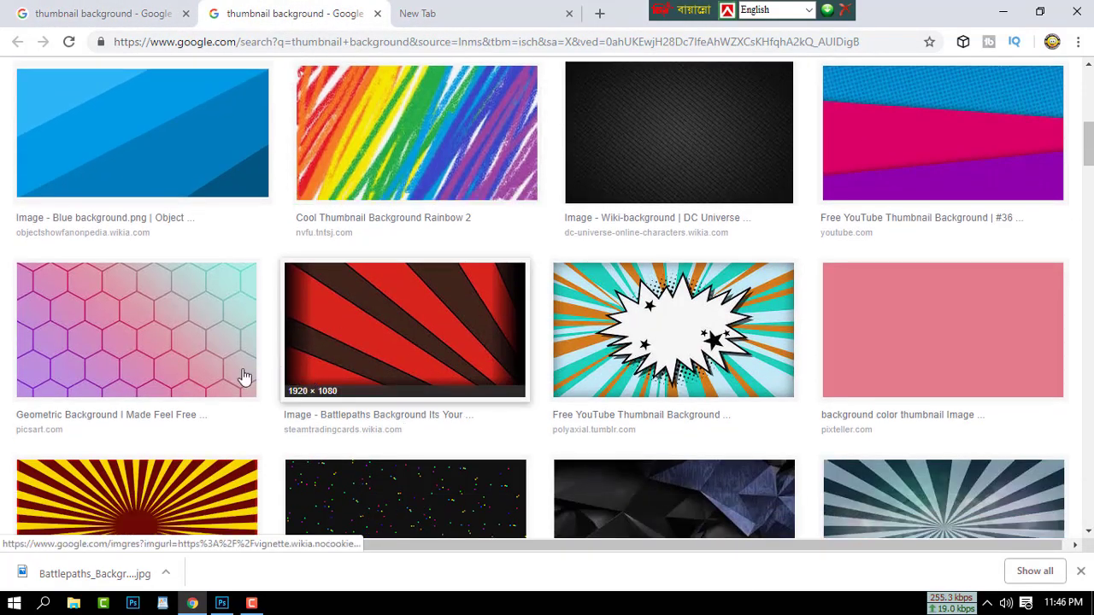
pyautogui.scroll(3, 233, 317)
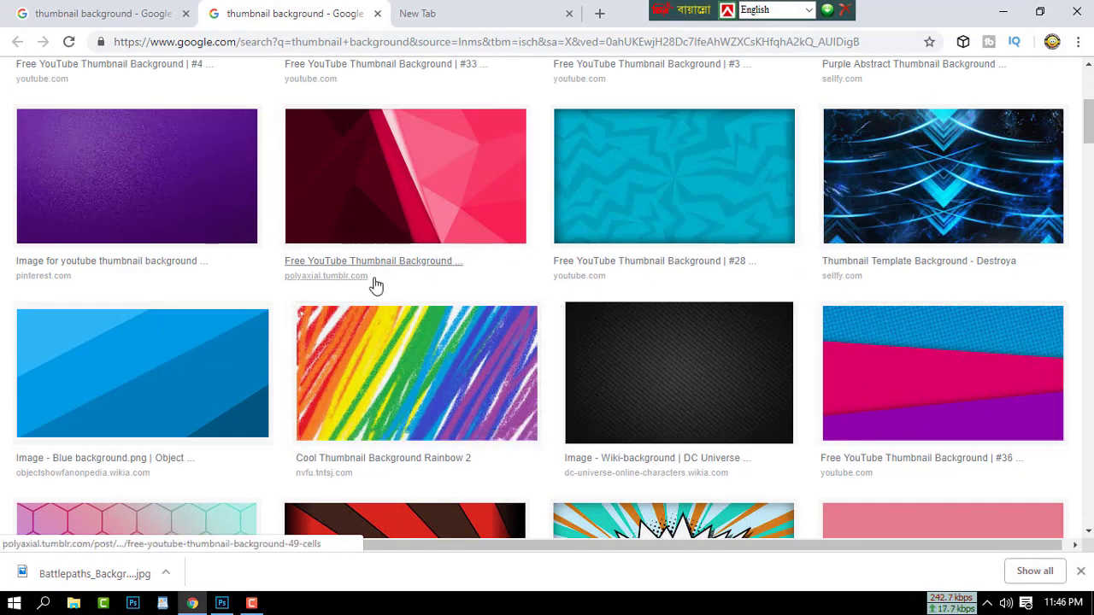
pyautogui.moveTo(142, 133)
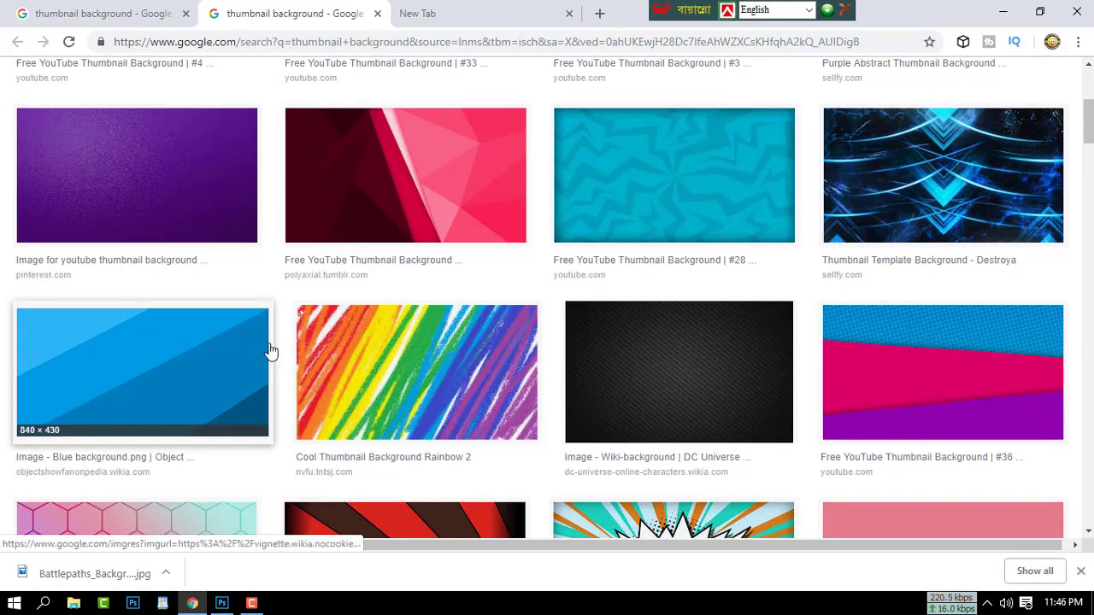
pyautogui.scroll(-2, 270, 351)
pyautogui.scroll(-1, 270, 350)
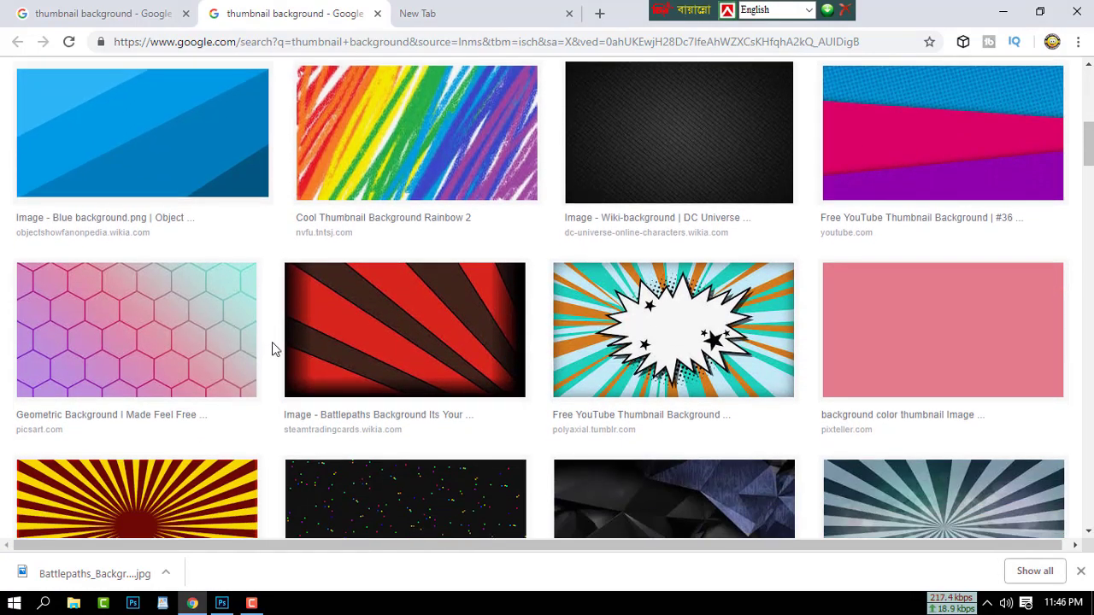
pyautogui.click(379, 327)
# Save the sunburst image as a JPEG into Downloads > Music and minimise Chrome.
pyautogui.rightClick(400, 276)
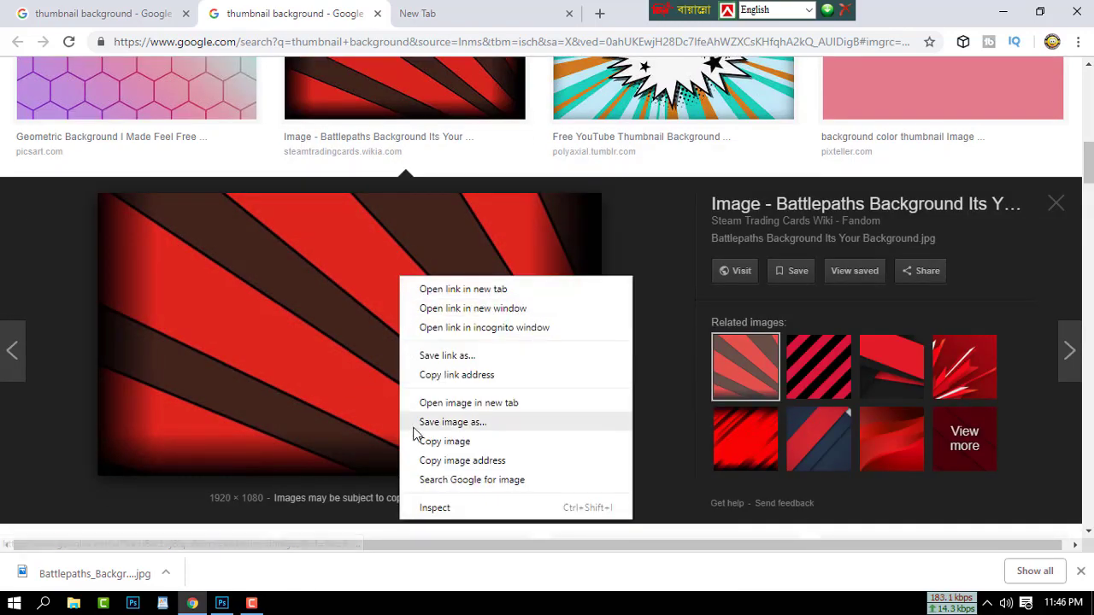
pyautogui.click(436, 421)
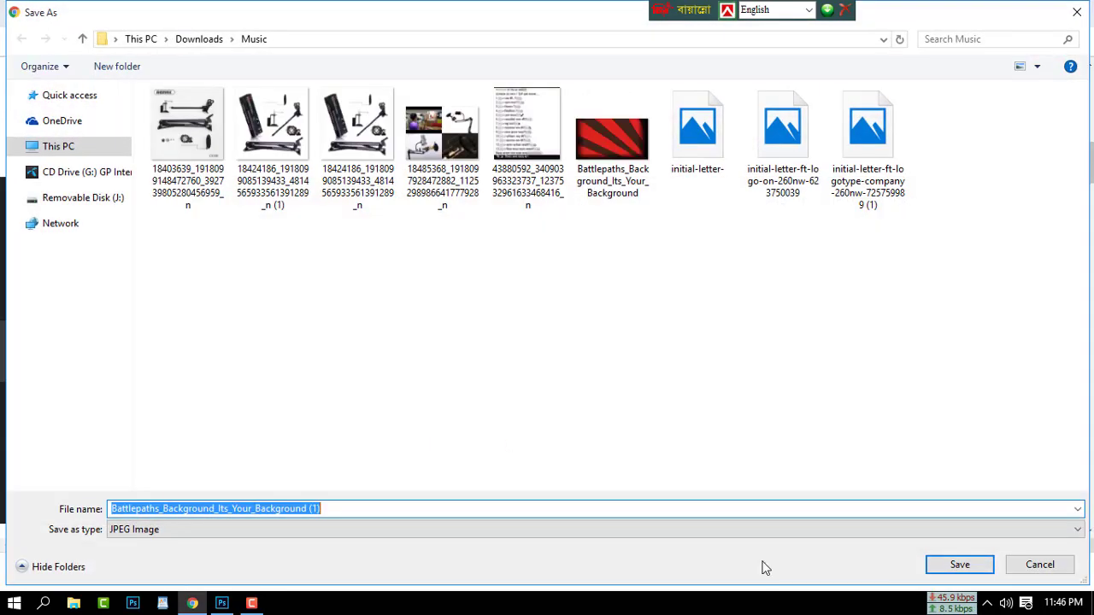
pyautogui.click(82, 38)
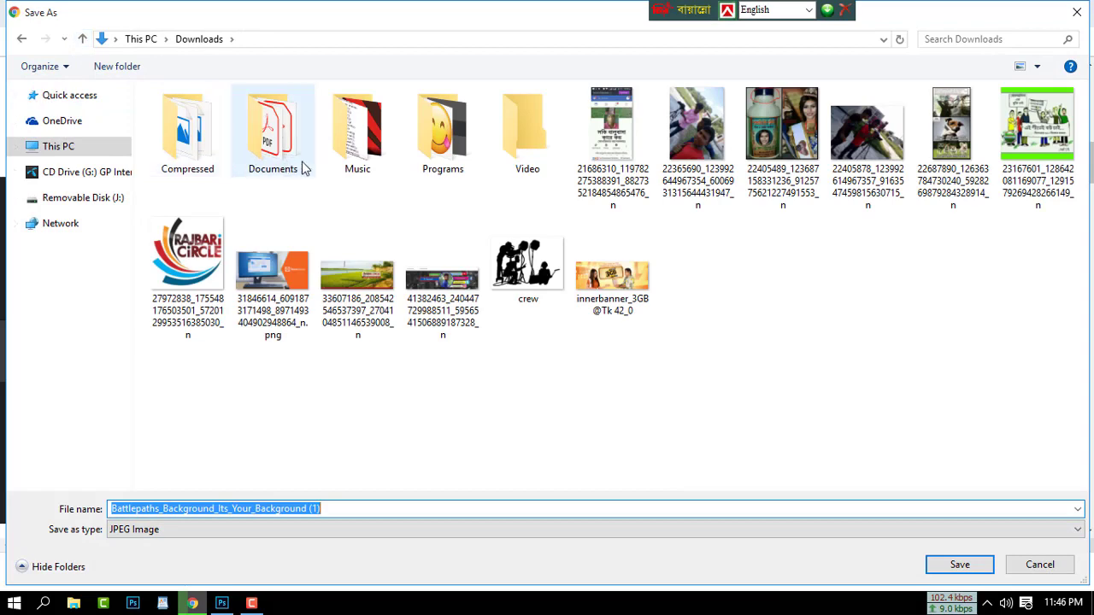
pyautogui.doubleClick(357, 128)
pyautogui.click(960, 564)
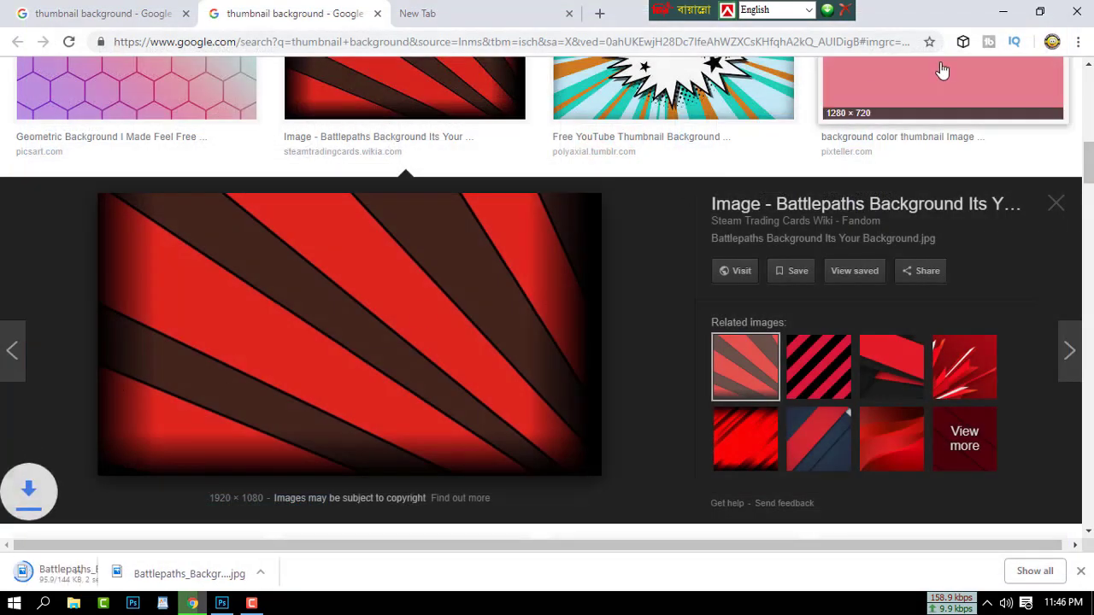
pyautogui.click(1002, 12)
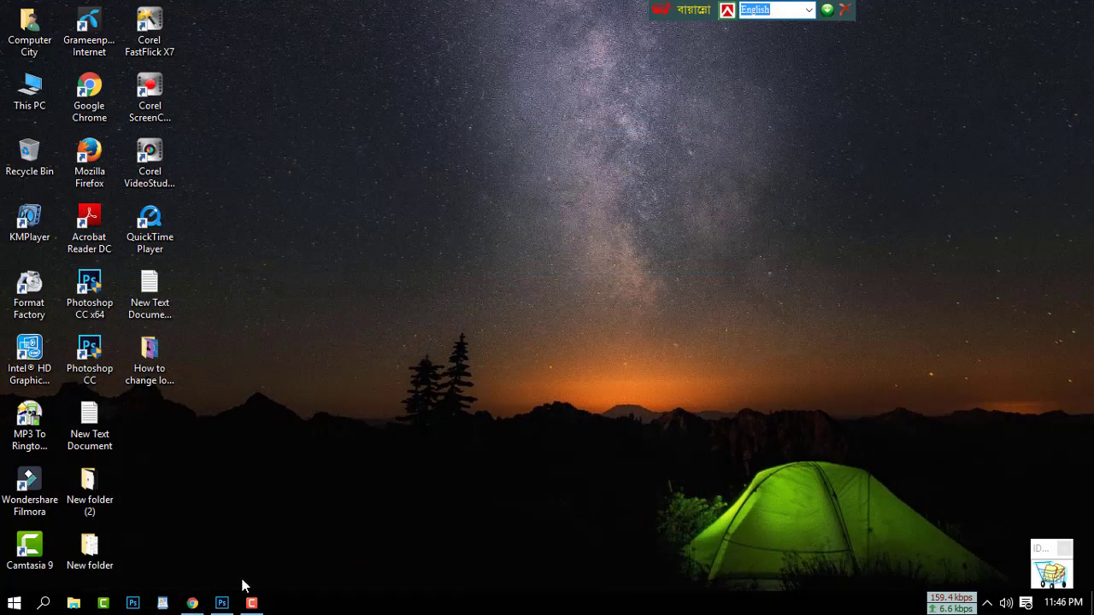
# Create a new 1280 × 720 px document at 300 ppi with Transparent background contents.
pyautogui.click(222, 602)
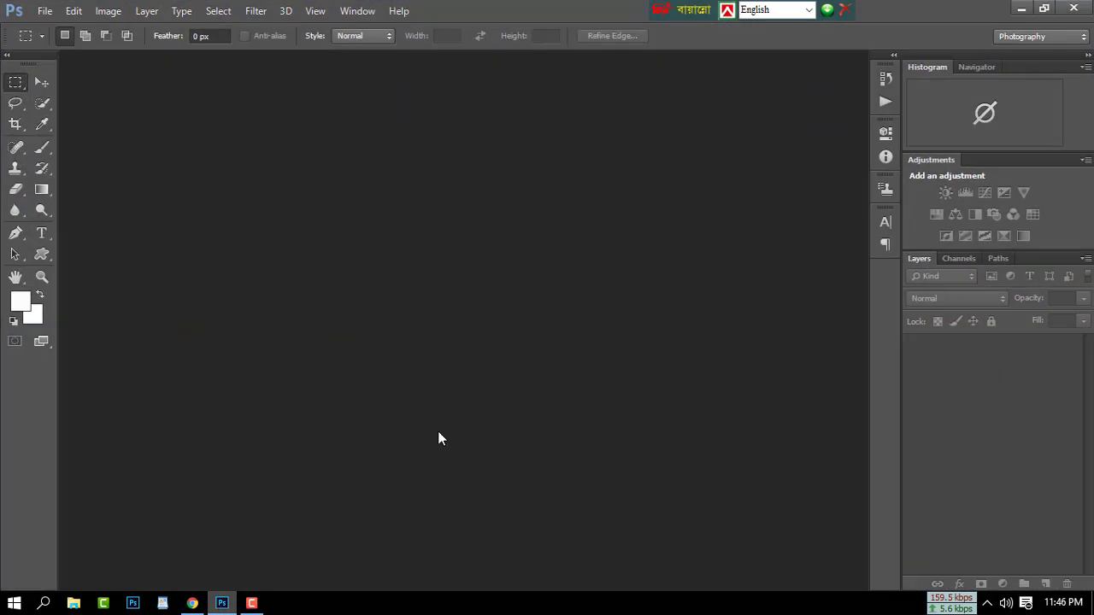
pyautogui.click(43, 11)
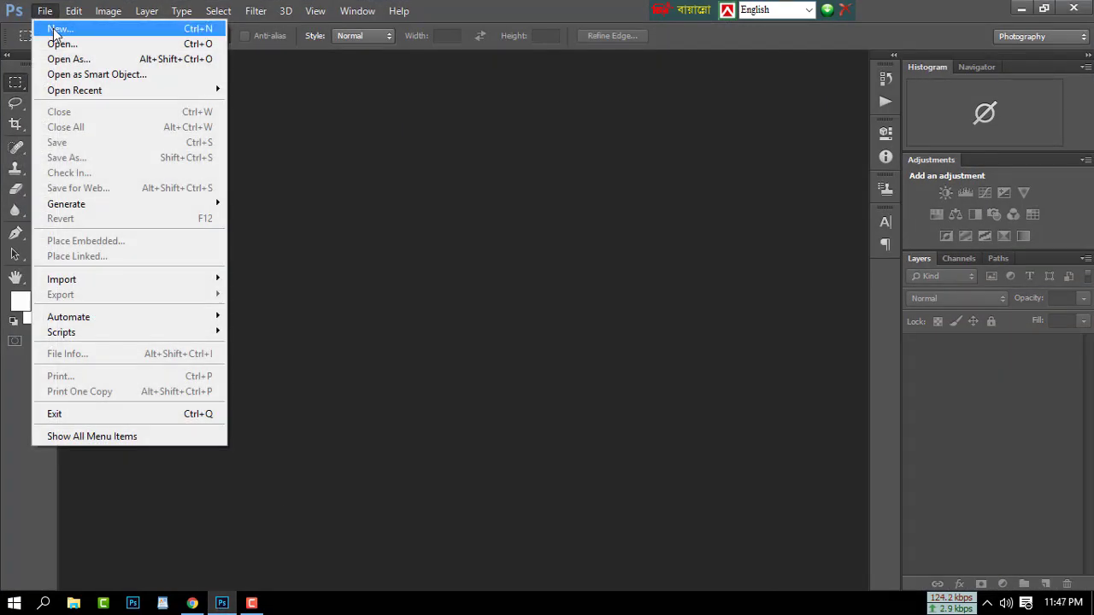
pyautogui.click(60, 30)
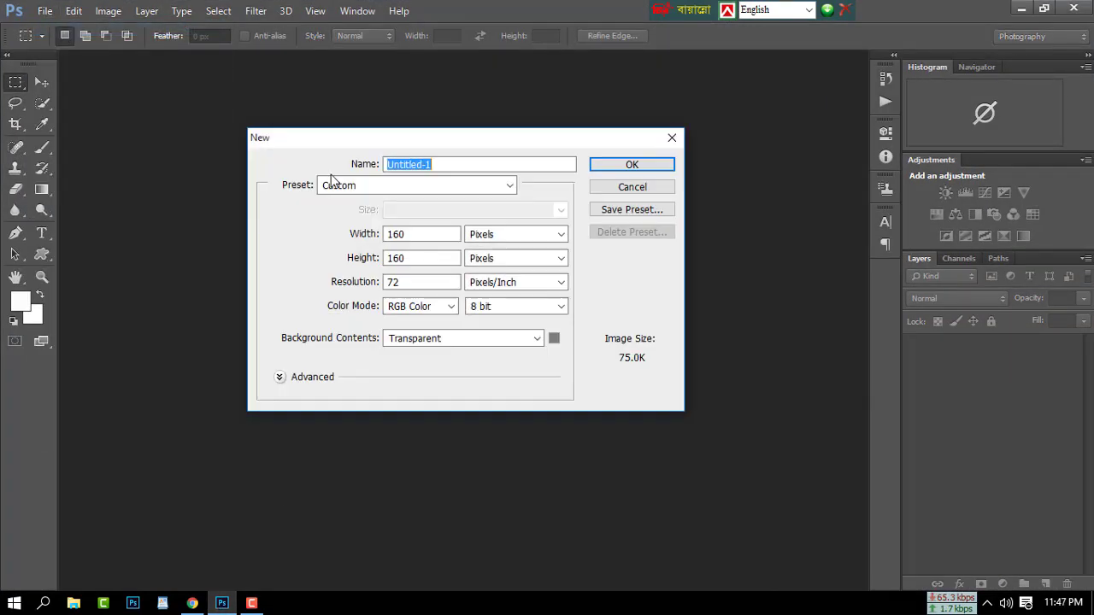
pyautogui.click(434, 237)
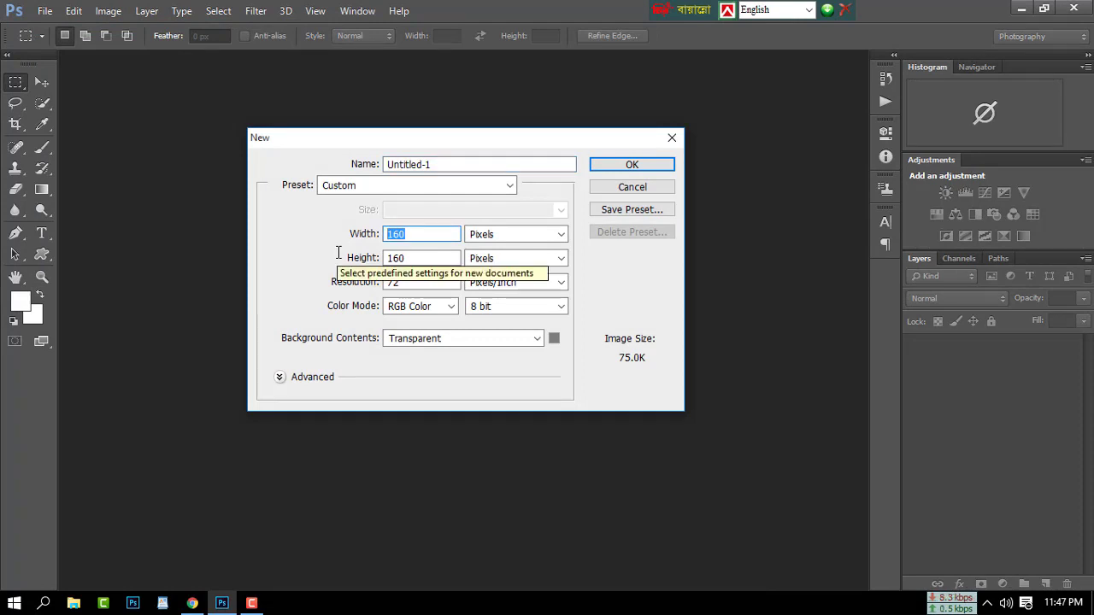
pyautogui.write('12')
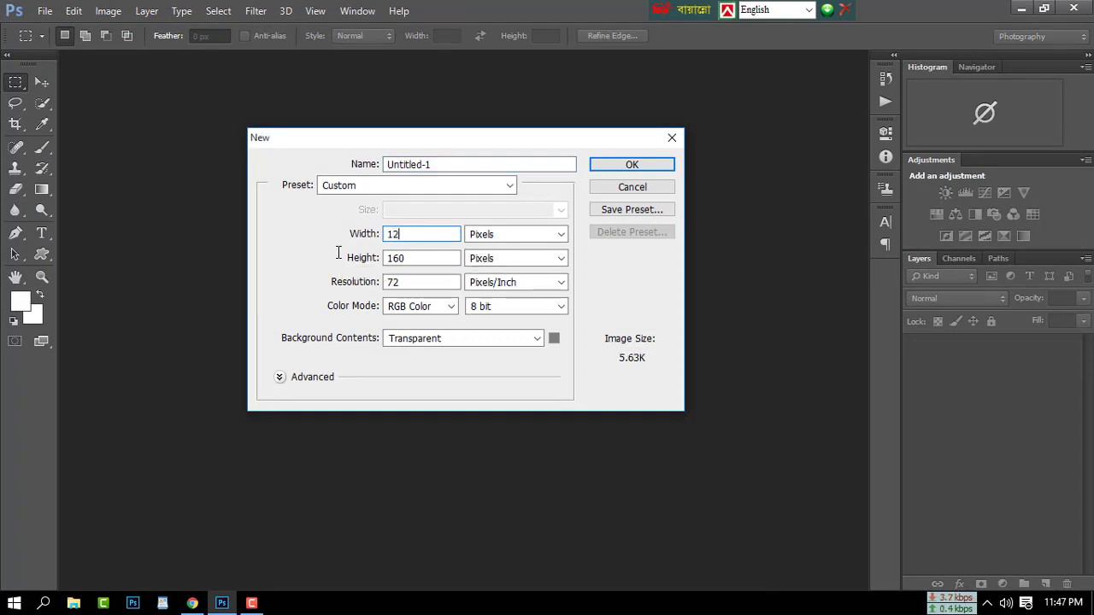
pyautogui.write('80')
pyautogui.press('Tab')
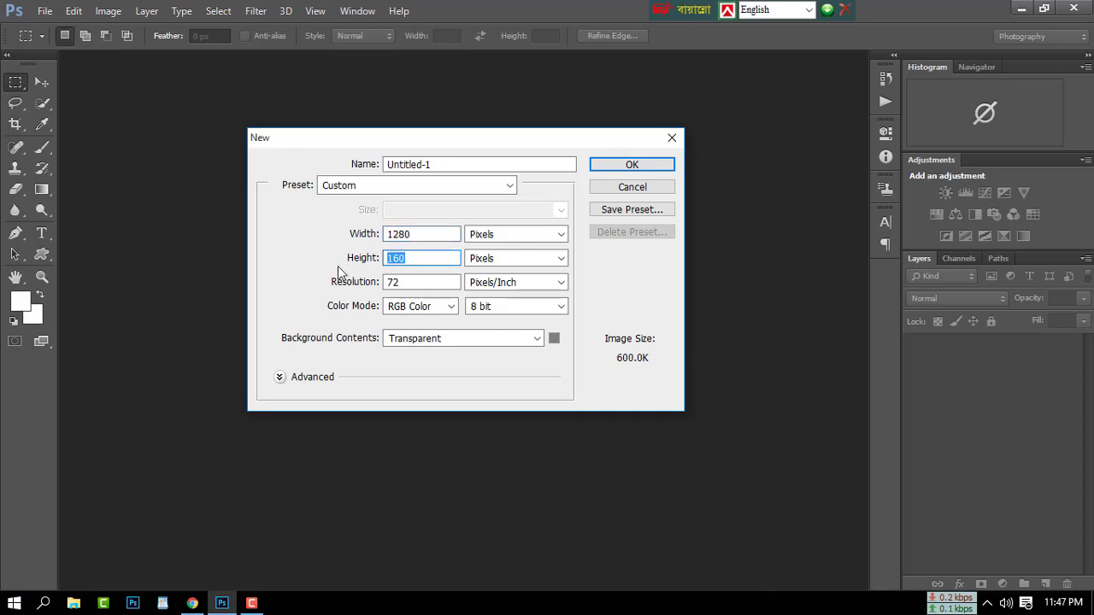
pyautogui.write('720')
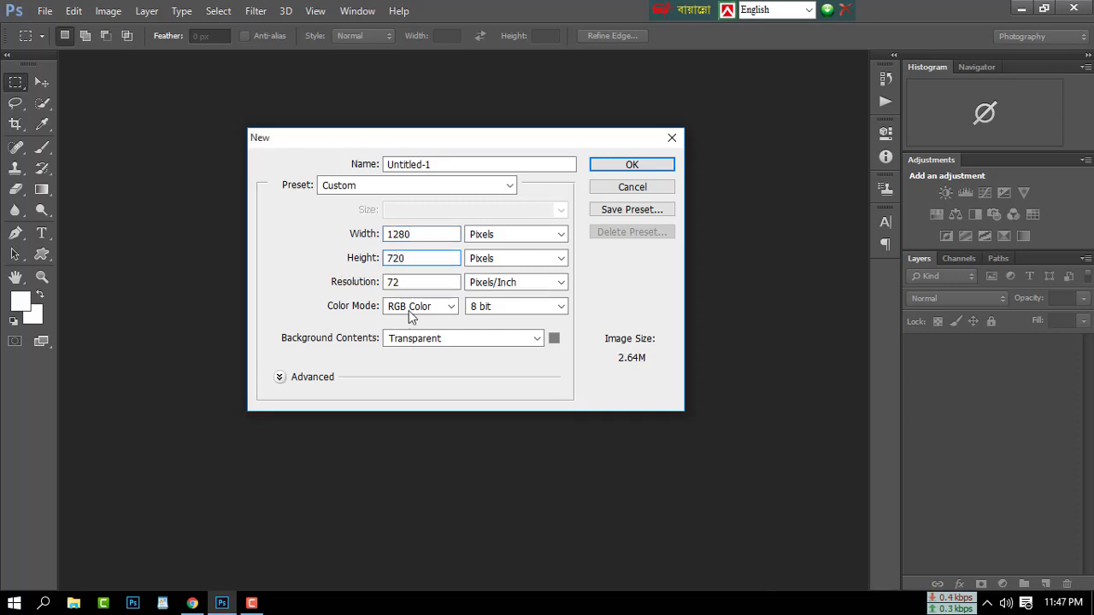
pyautogui.press('Tab')
pyautogui.write('3')
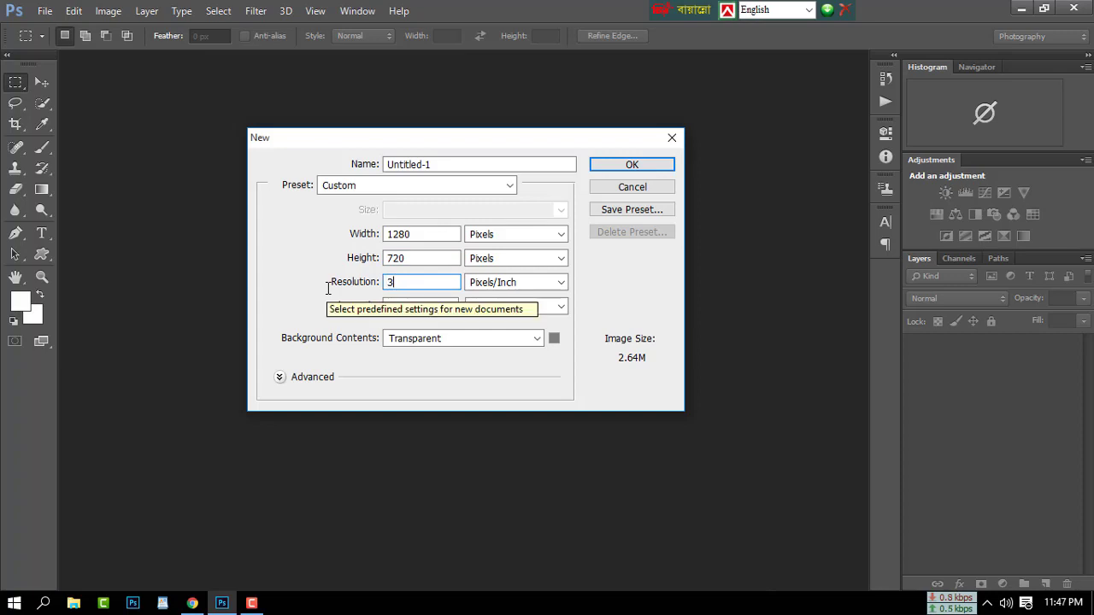
pyautogui.write('00')
pyautogui.click(400, 343)
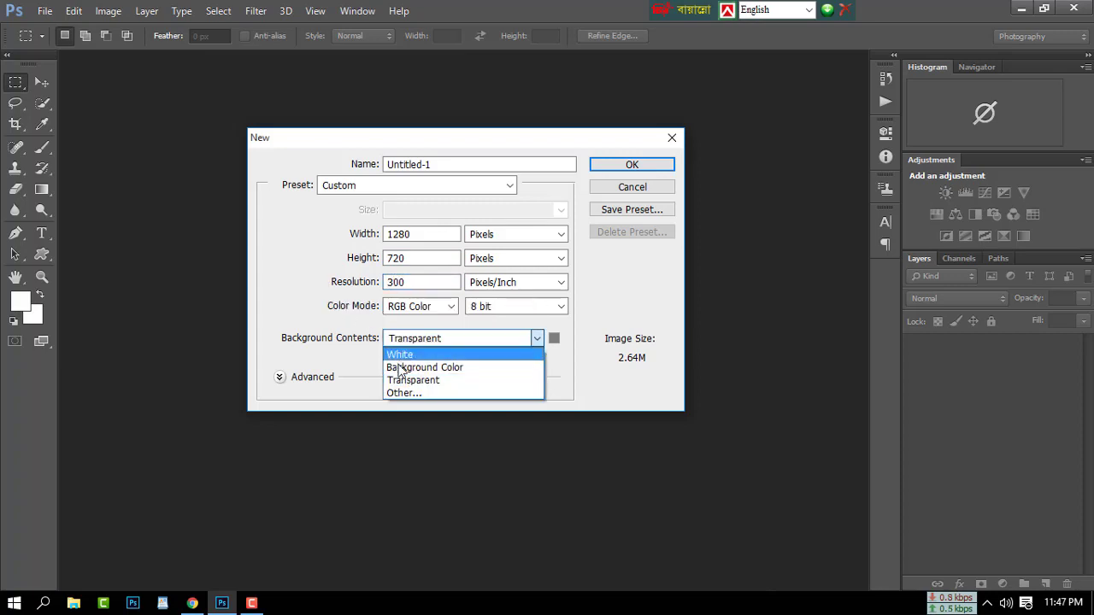
pyautogui.click(322, 386)
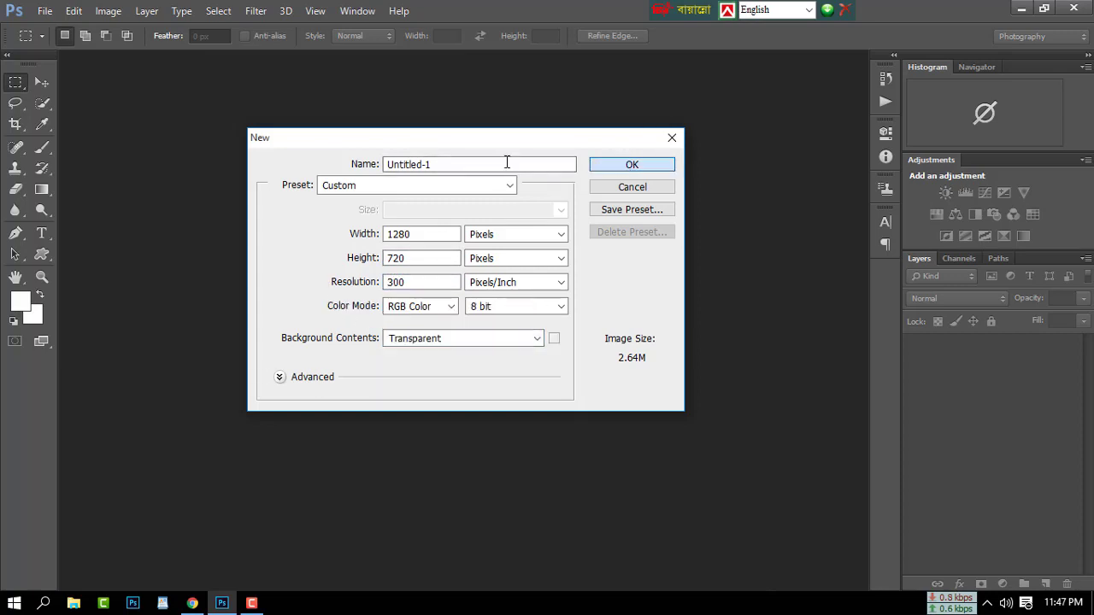
pyautogui.click(617, 165)
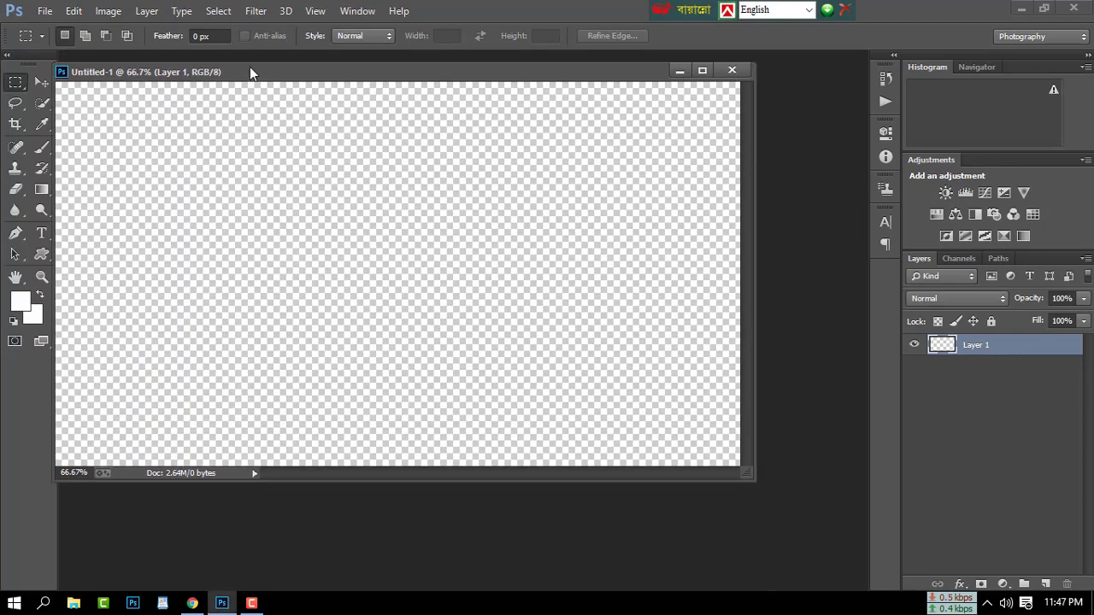
# Place Embedded the Battlepaths background file and commit it at full canvas size.
pyautogui.moveTo(256, 67); pyautogui.dragTo(249, 67)
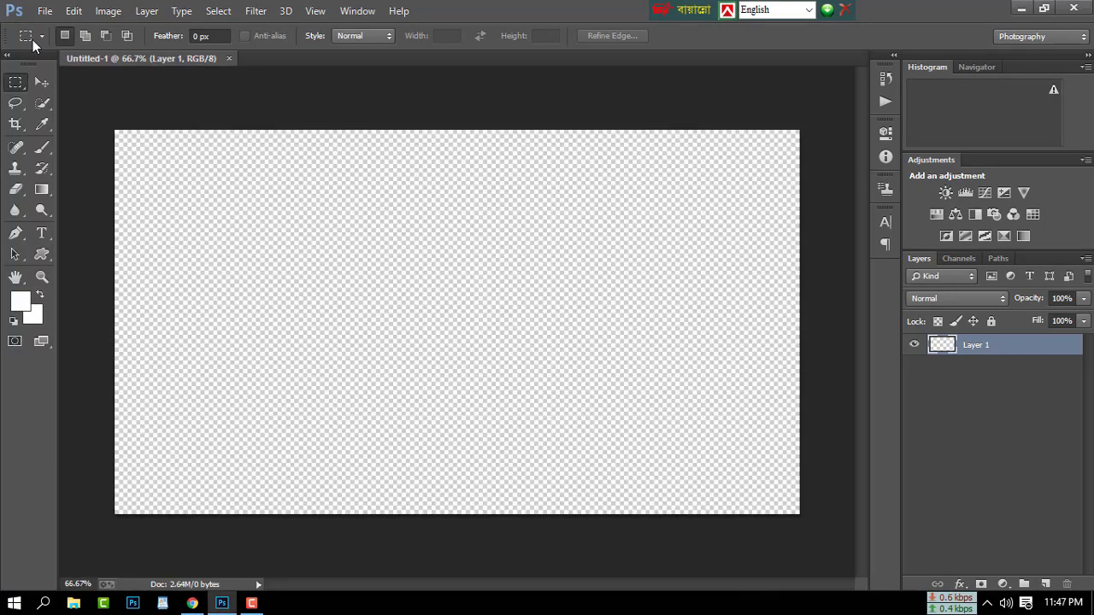
pyautogui.click(45, 11)
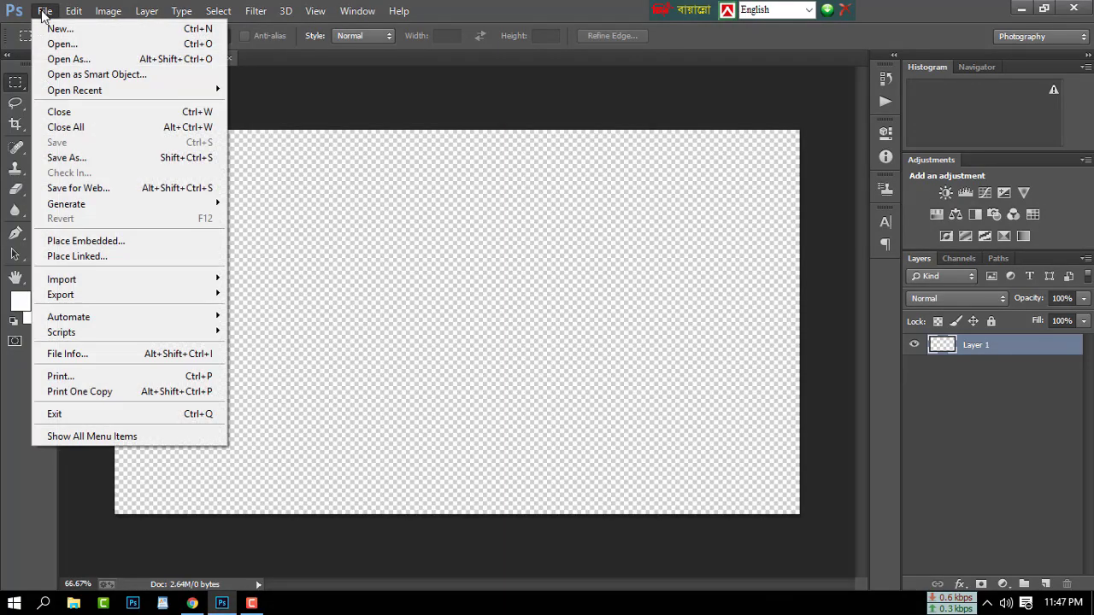
pyautogui.click(77, 240)
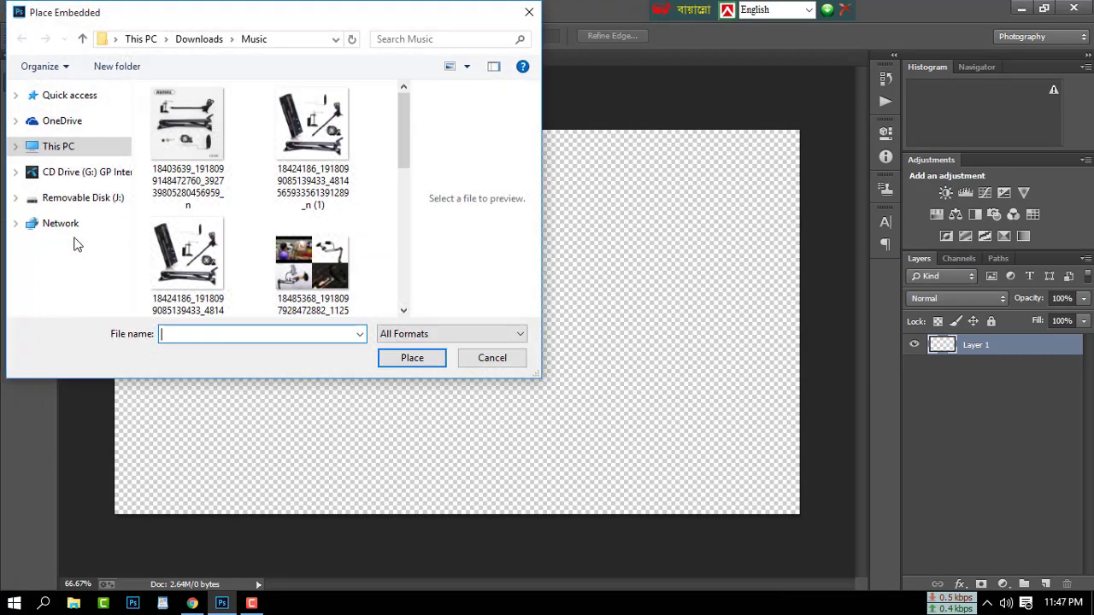
pyautogui.scroll(-5, 355, 252)
pyautogui.click(185, 162)
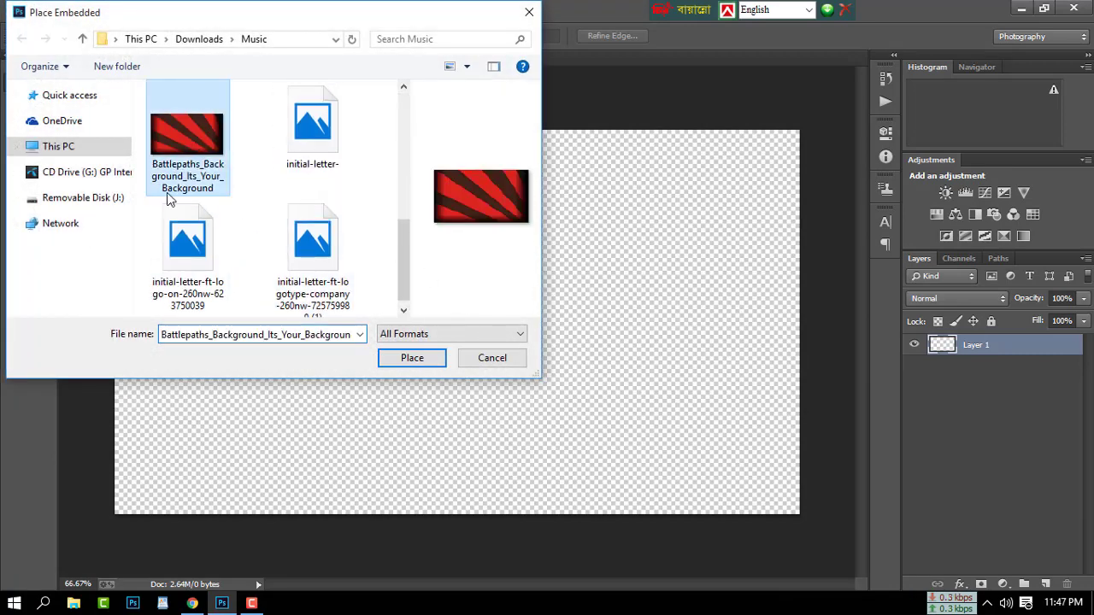
pyautogui.press('Return')
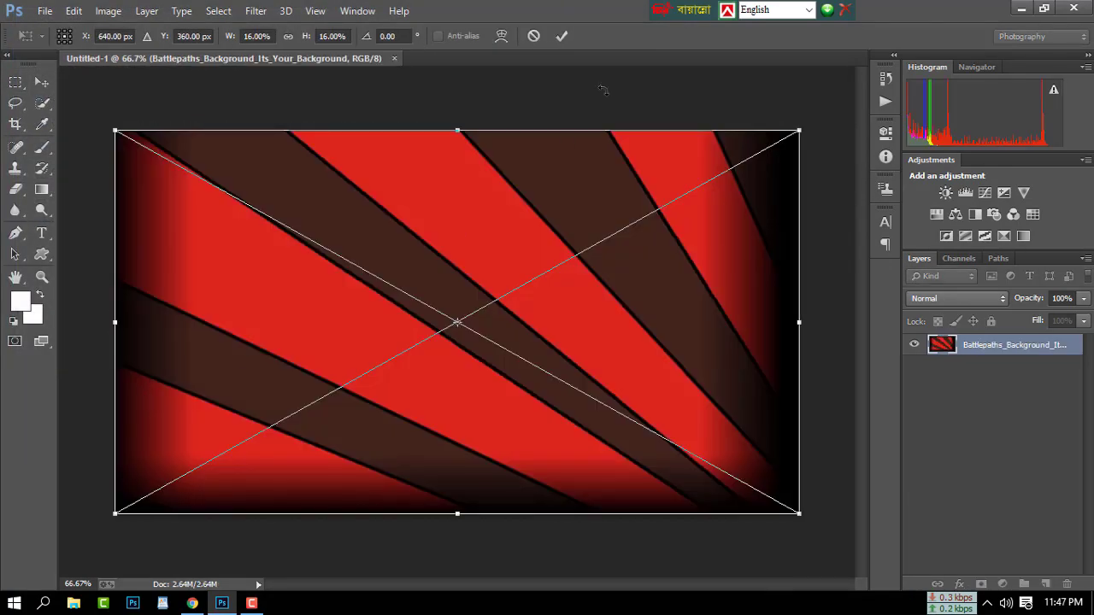
pyautogui.click(562, 37)
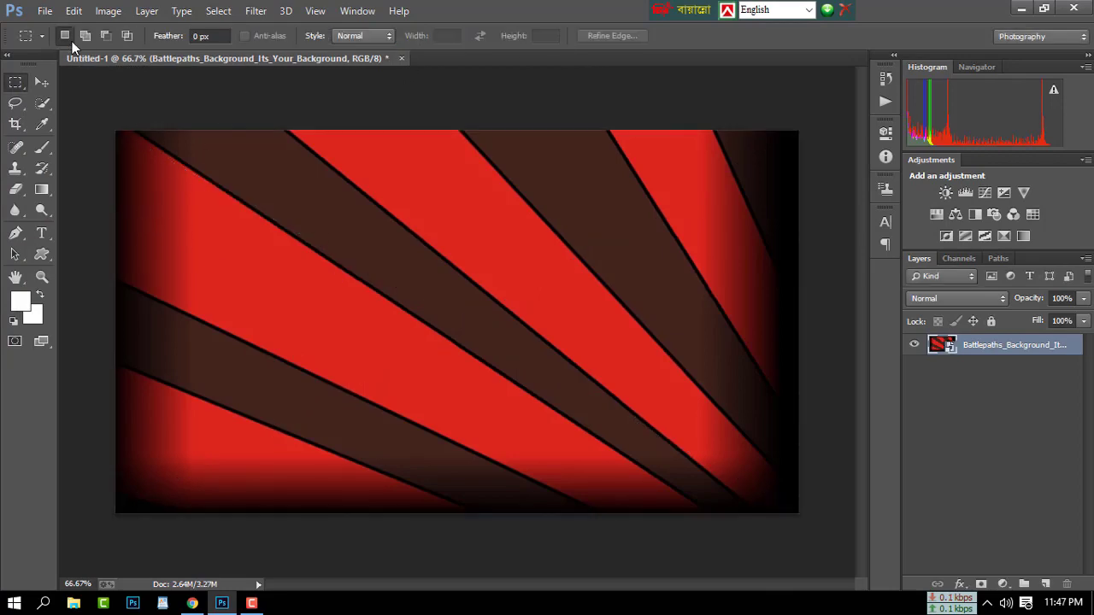
# Browse the Open dialog to the photos folder on New Volume (E:).
pyautogui.click(44, 10)
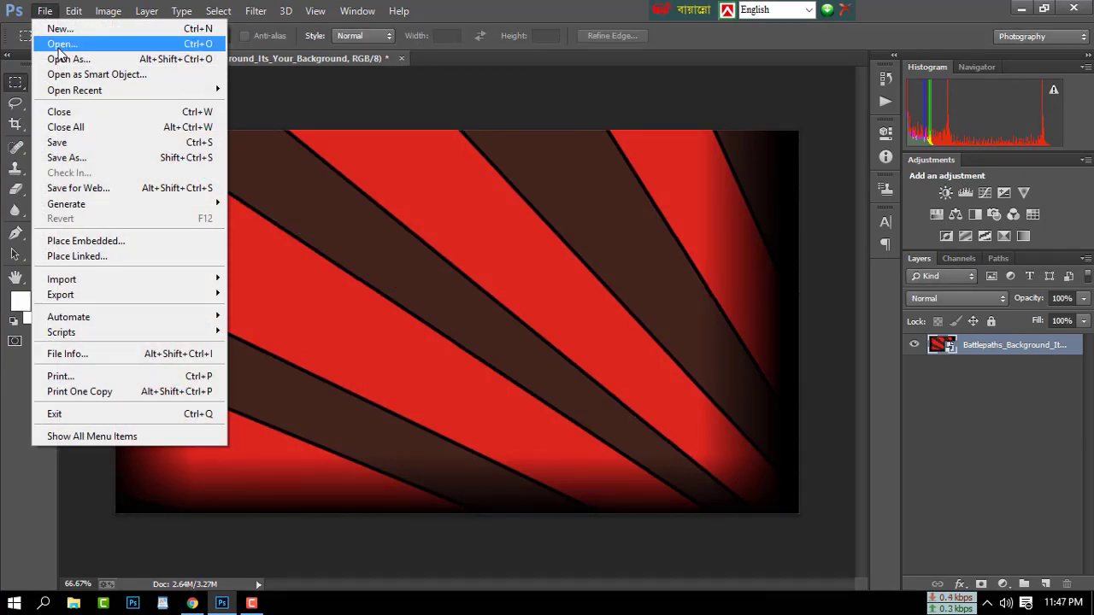
pyautogui.click(59, 53)
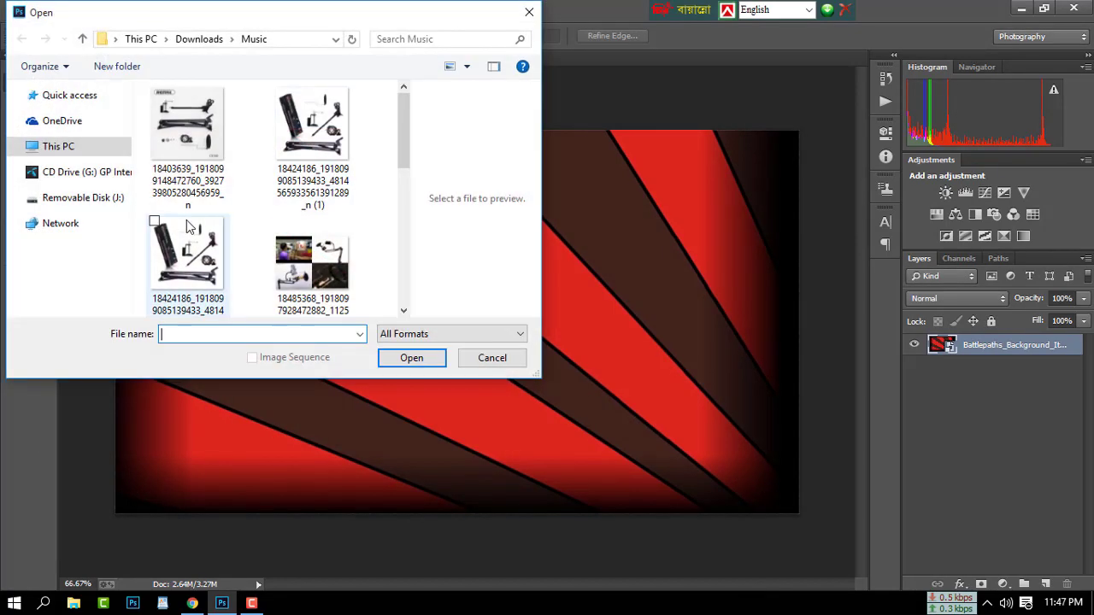
pyautogui.click(72, 146)
pyautogui.scroll(-3, 249, 287)
pyautogui.scroll(-2, 245, 278)
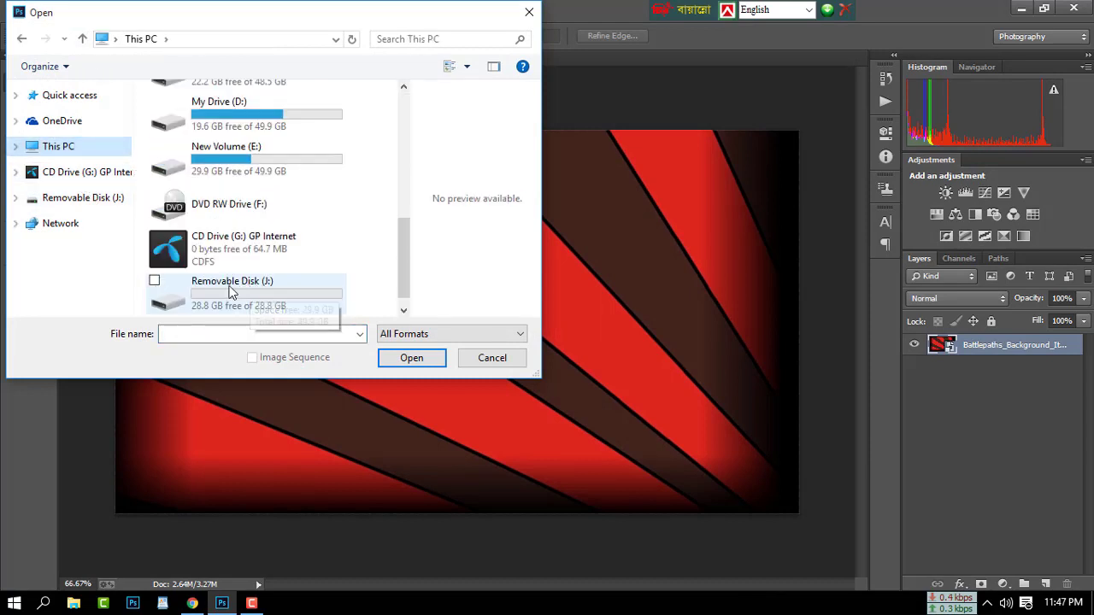
pyautogui.doubleClick(214, 154)
pyautogui.doubleClick(195, 230)
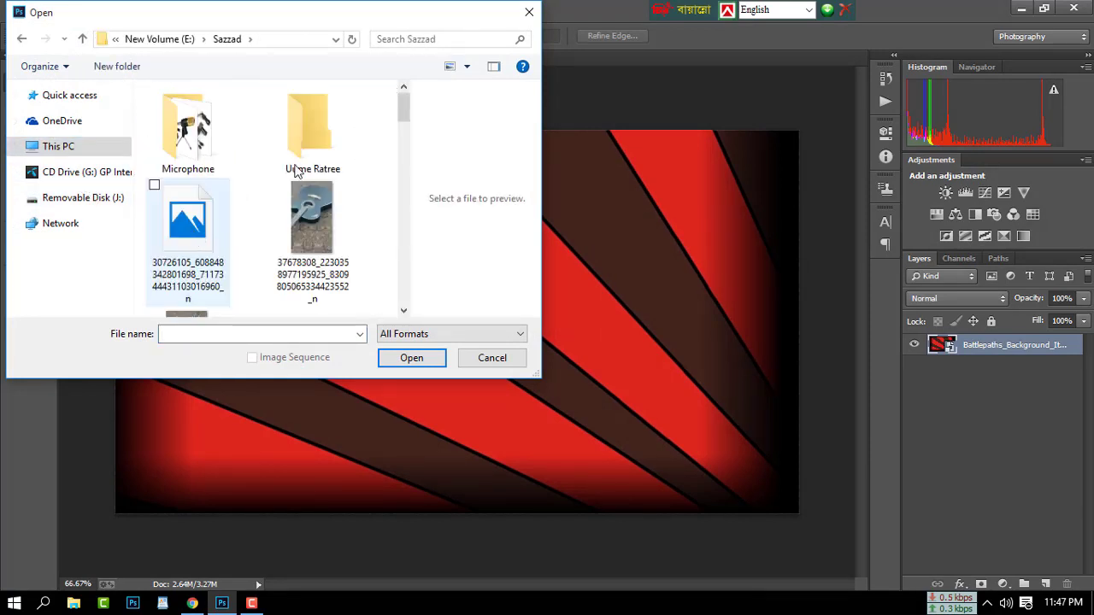
pyautogui.doubleClick(431, 21)
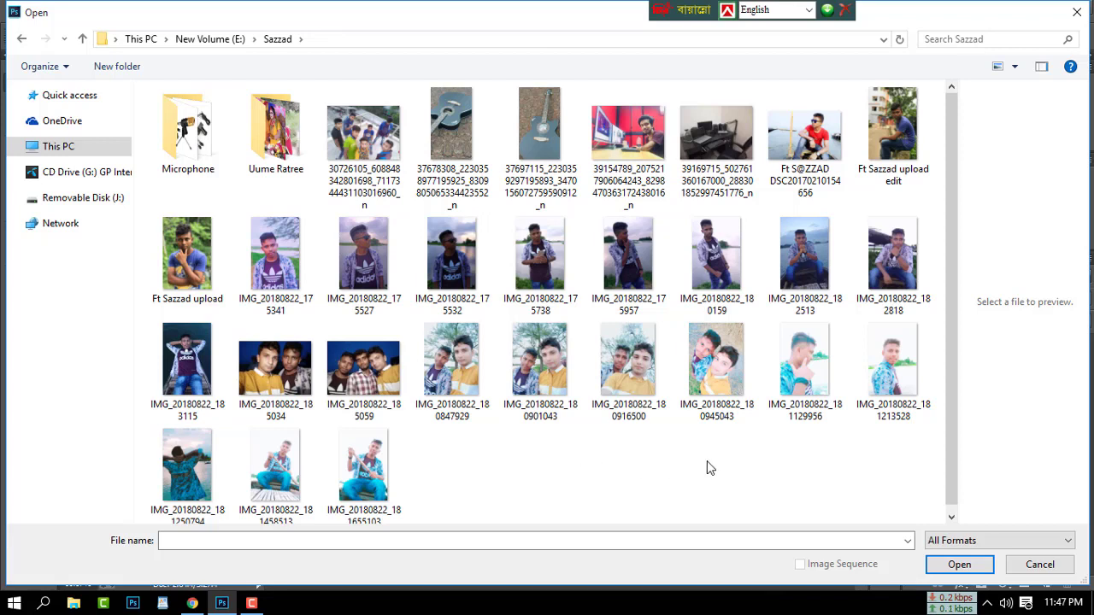
pyautogui.moveTo(893, 260)
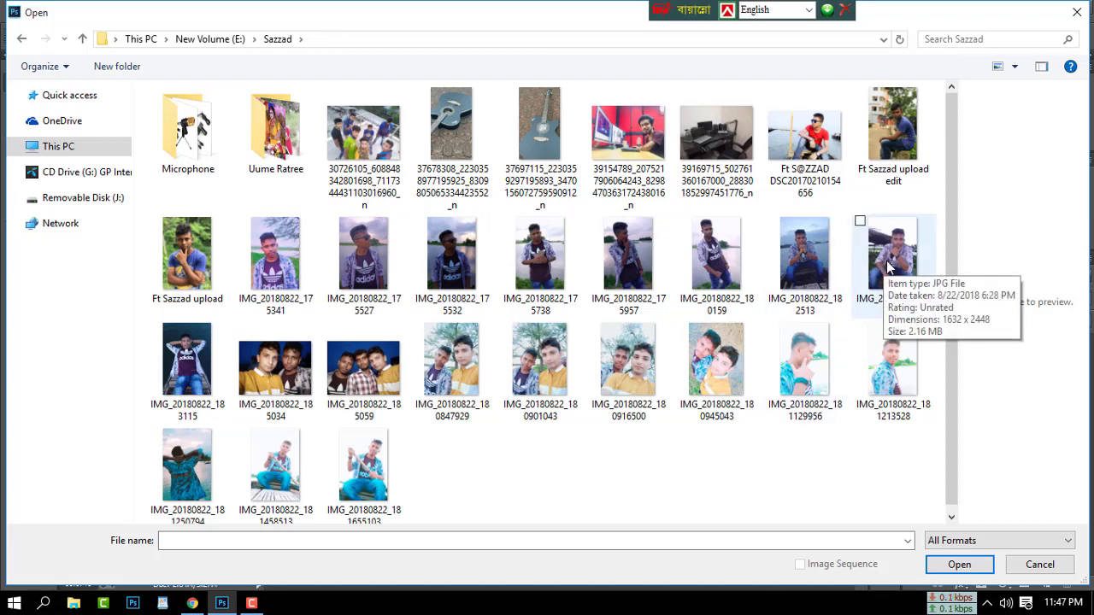
# Open IMG_20180822_182818.jpg and dock it as a second document tab.
pyautogui.click(886, 260)
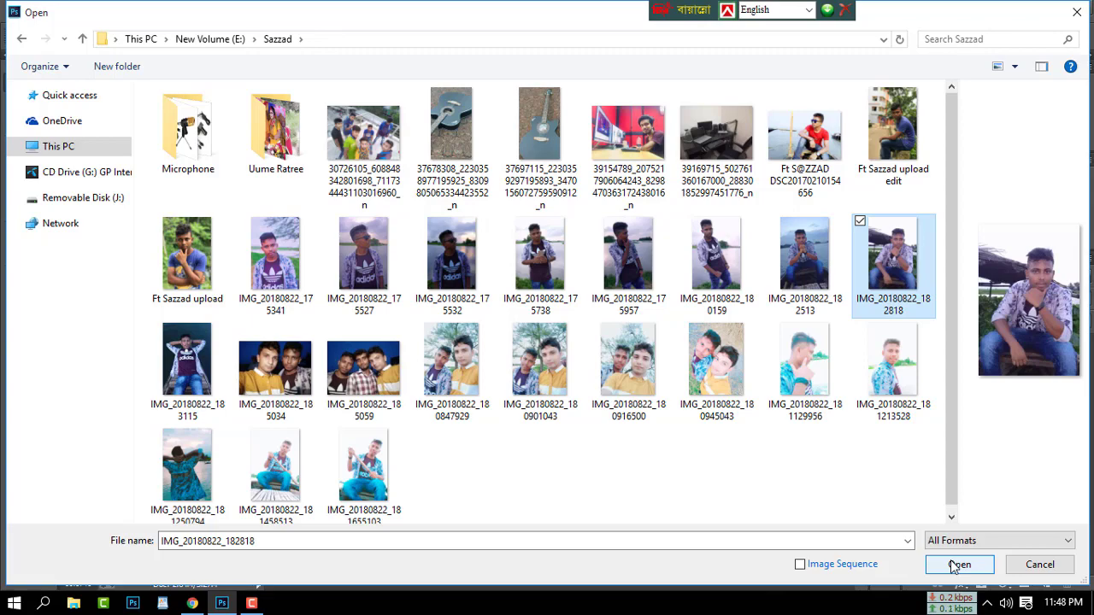
pyautogui.click(951, 562)
pyautogui.moveTo(171, 77); pyautogui.dragTo(471, 60)
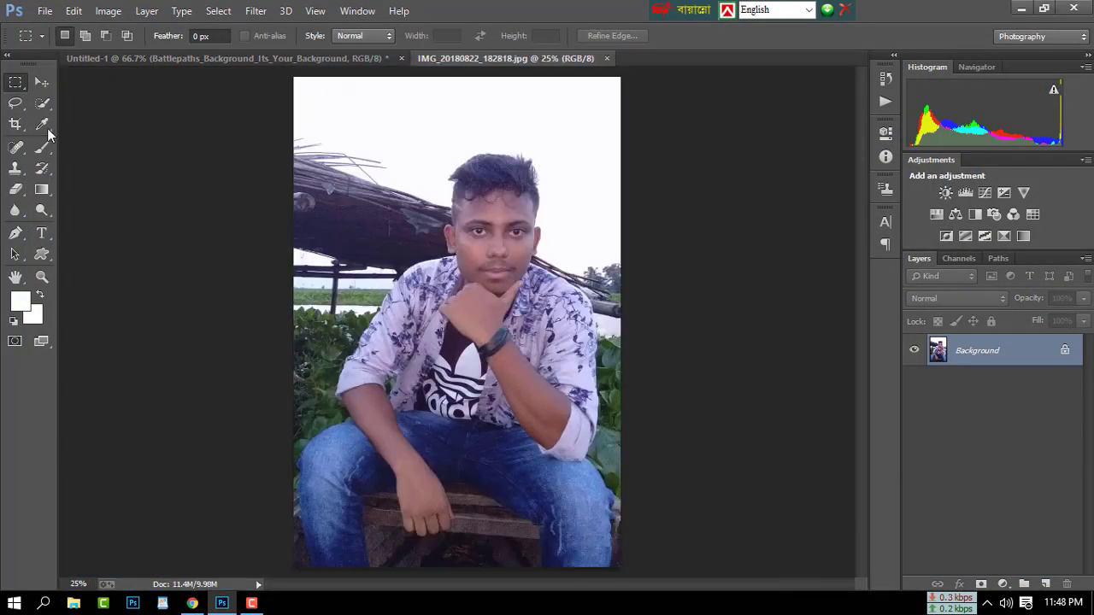
pyautogui.click(42, 102)
pyautogui.click(41, 82)
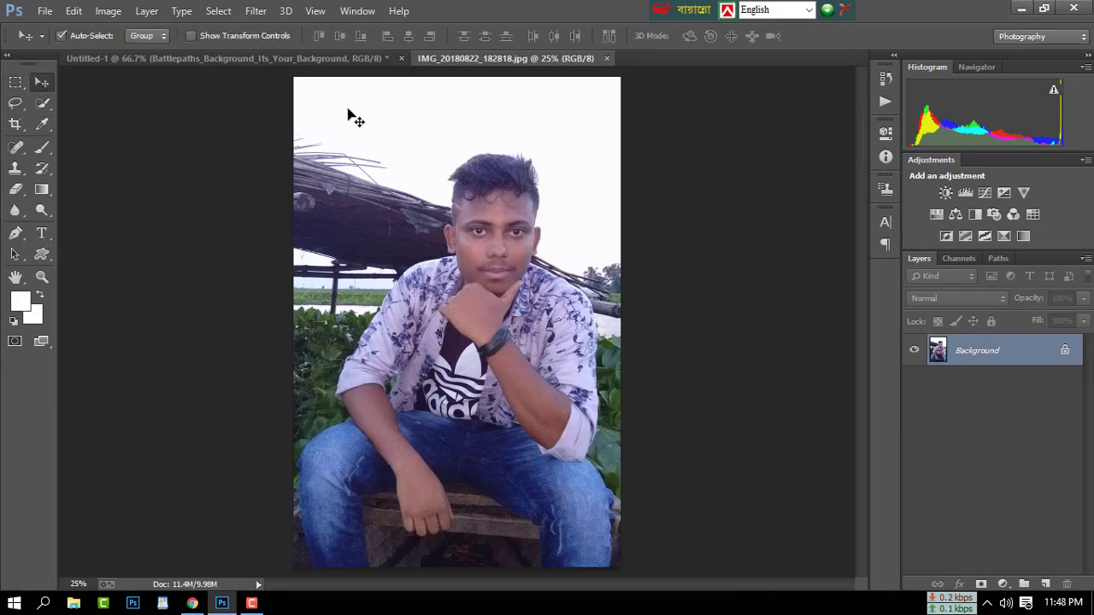
# Quick-select the sky and surroundings around the seated man, then unlock the Background as Layer 0.
pyautogui.click(42, 103)
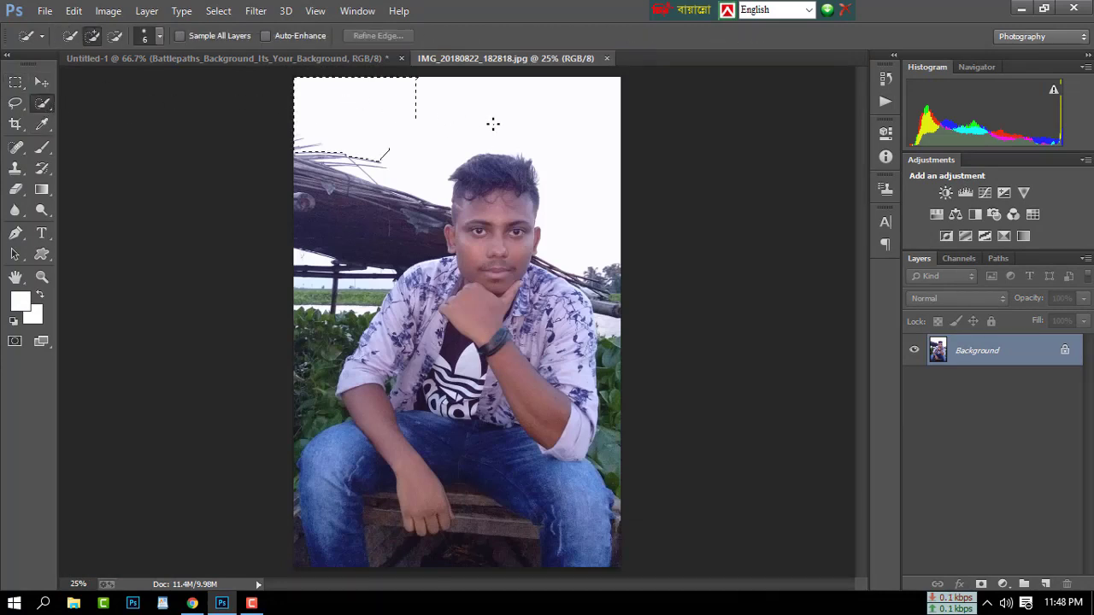
pyautogui.moveTo(493, 123); pyautogui.dragTo(548, 130)
pyautogui.moveTo(611, 292); pyautogui.dragTo(624, 427)
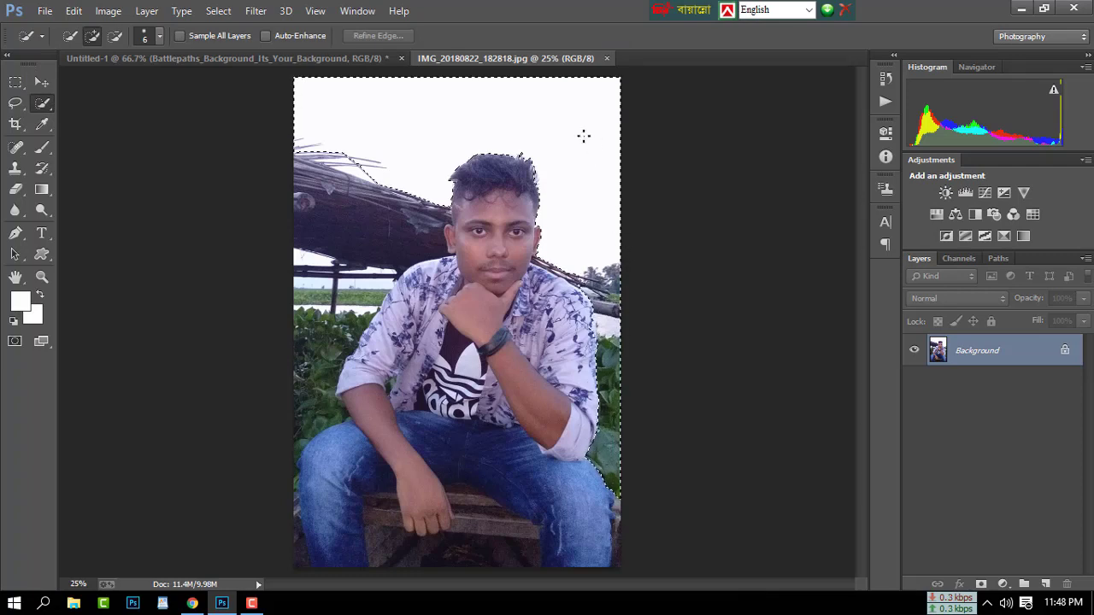
pyautogui.moveTo(280, 189)
pyautogui.mouseDown()
pyautogui.moveTo(306, 312)
pyautogui.moveTo(329, 350)
pyautogui.moveTo(291, 440)
pyautogui.mouseUp()
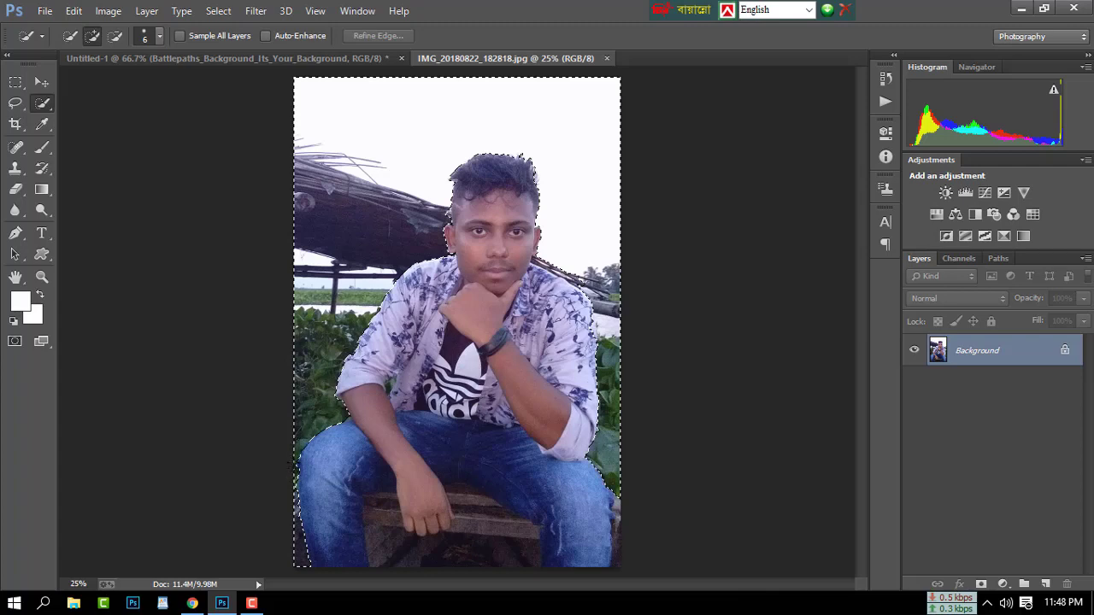
pyautogui.moveTo(243, 455); pyautogui.dragTo(248, 461)
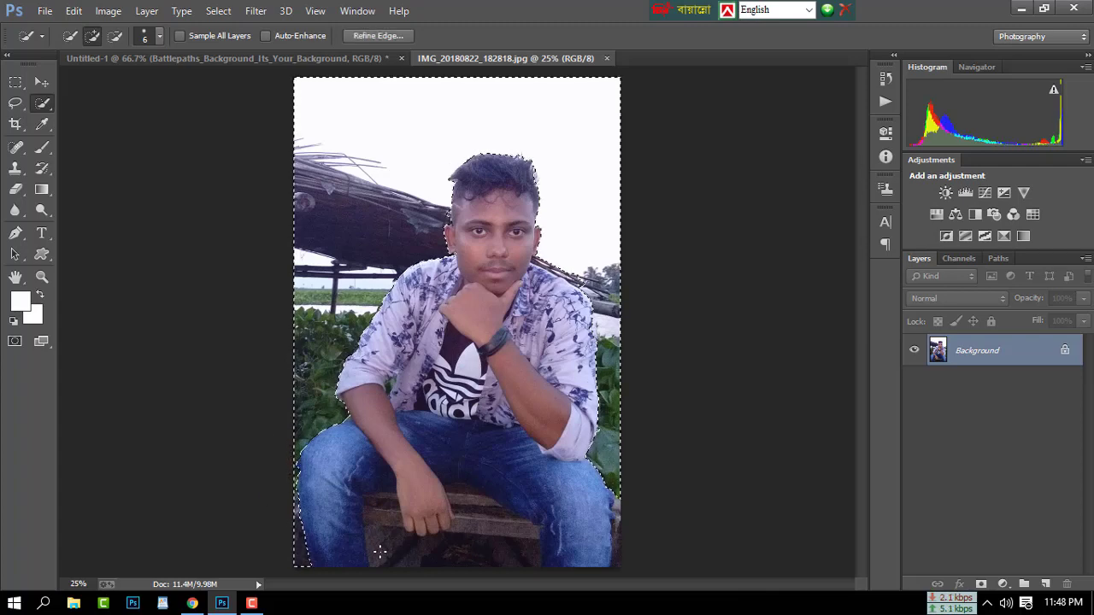
pyautogui.moveTo(384, 553)
pyautogui.mouseDown()
pyautogui.moveTo(426, 534)
pyautogui.moveTo(459, 559)
pyautogui.mouseUp()
pyautogui.click(459, 559)
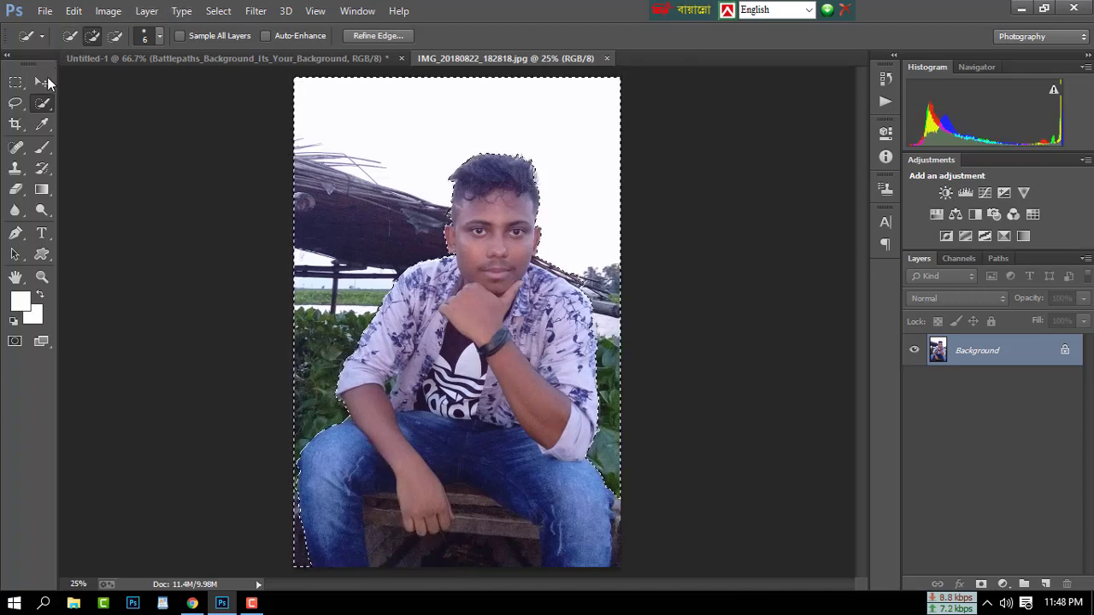
pyautogui.click(42, 82)
pyautogui.click(1065, 351)
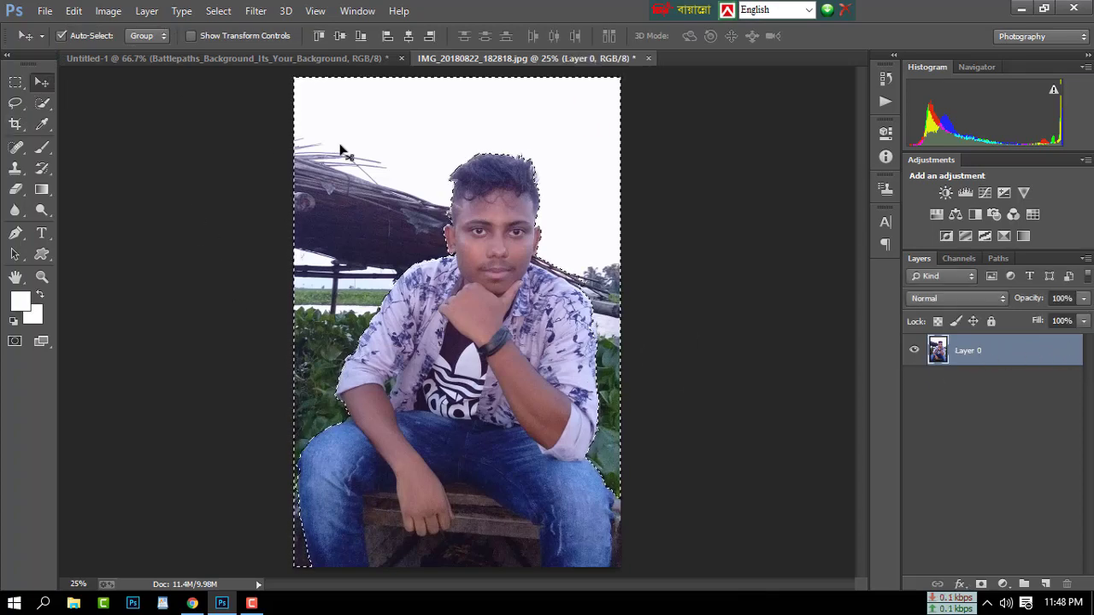
# Delete the selected background so the man stands on transparency, then zoom in on his head.
pyautogui.press('Delete')
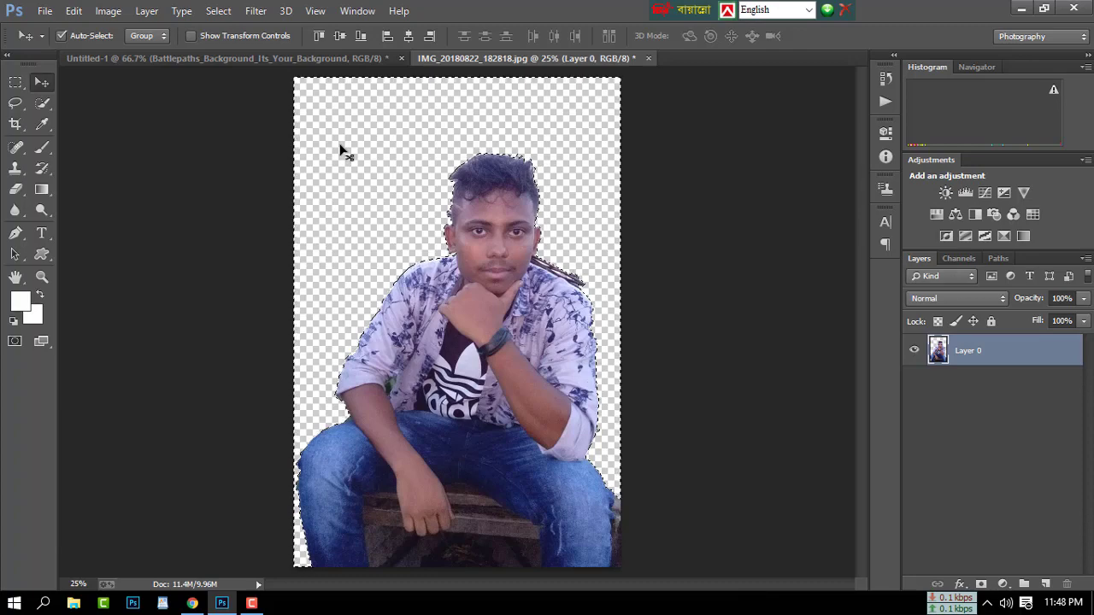
pyautogui.hotkey('ctrl', 'd')
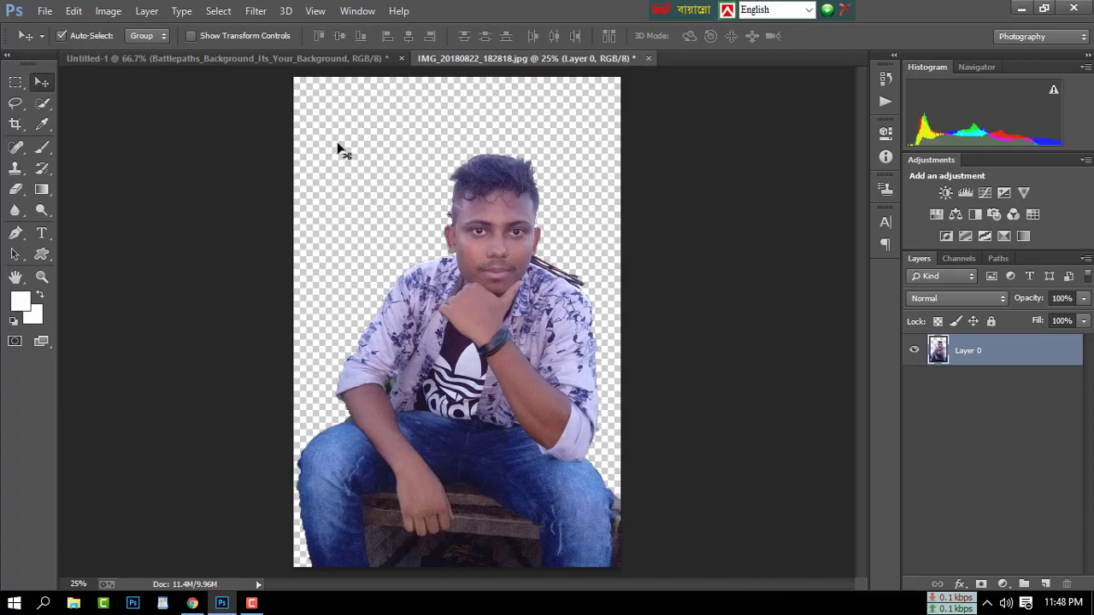
pyautogui.hotkey('ctrl', '+')
pyautogui.hotkey('ctrl', '+')
pyautogui.hotkey('ctrl', '+')
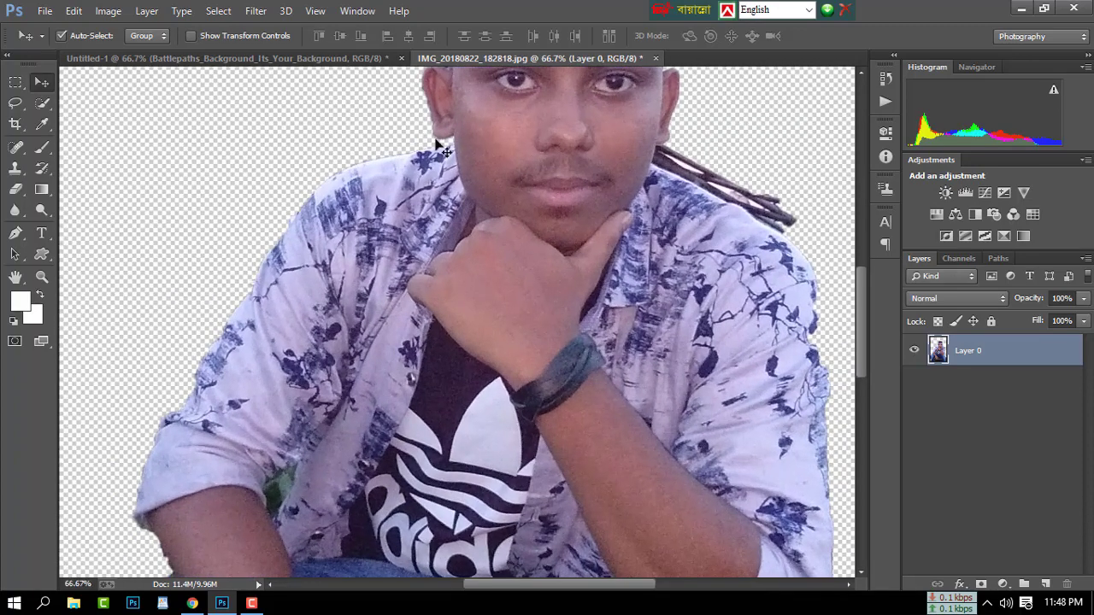
pyautogui.moveTo(389, 306)
pyautogui.mouseDown()
pyautogui.moveTo(357, 282)
pyautogui.moveTo(216, 425)
pyautogui.mouseUp()
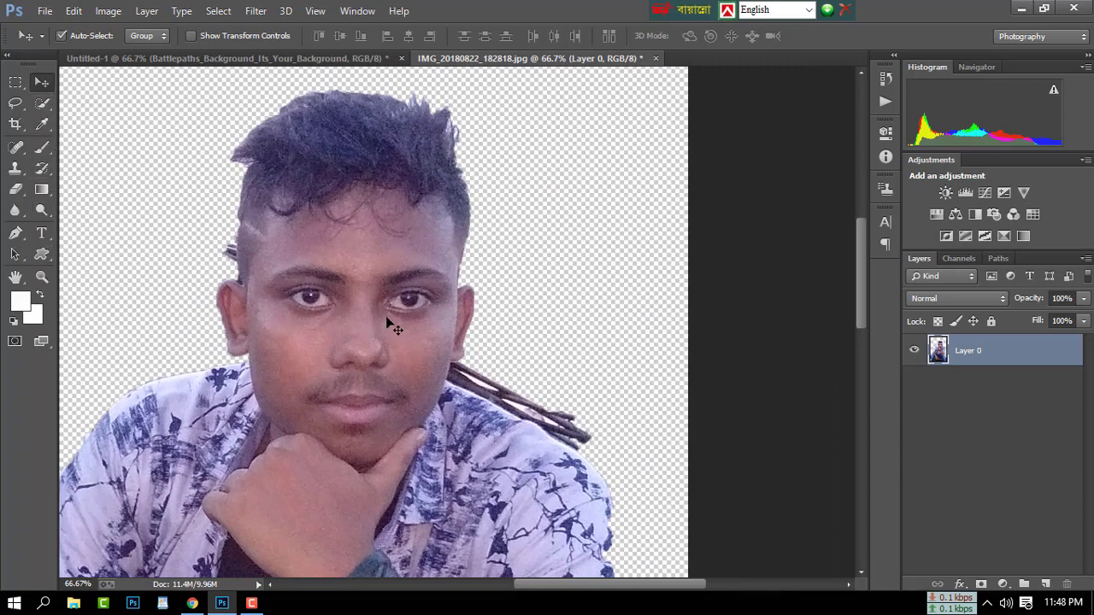
# Lasso and erase the sticks behind the shoulder and the speck beside the hair.
pyautogui.click(15, 103)
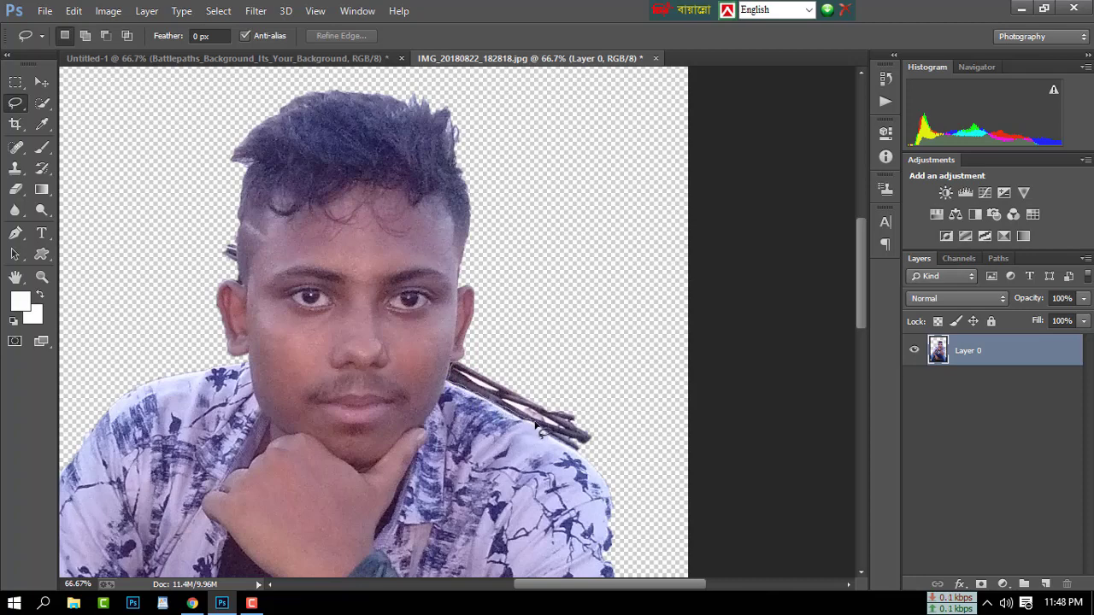
pyautogui.moveTo(588, 457)
pyautogui.mouseDown()
pyautogui.moveTo(547, 336)
pyautogui.moveTo(483, 367)
pyautogui.moveTo(453, 363)
pyautogui.mouseUp()
pyautogui.press('Delete')
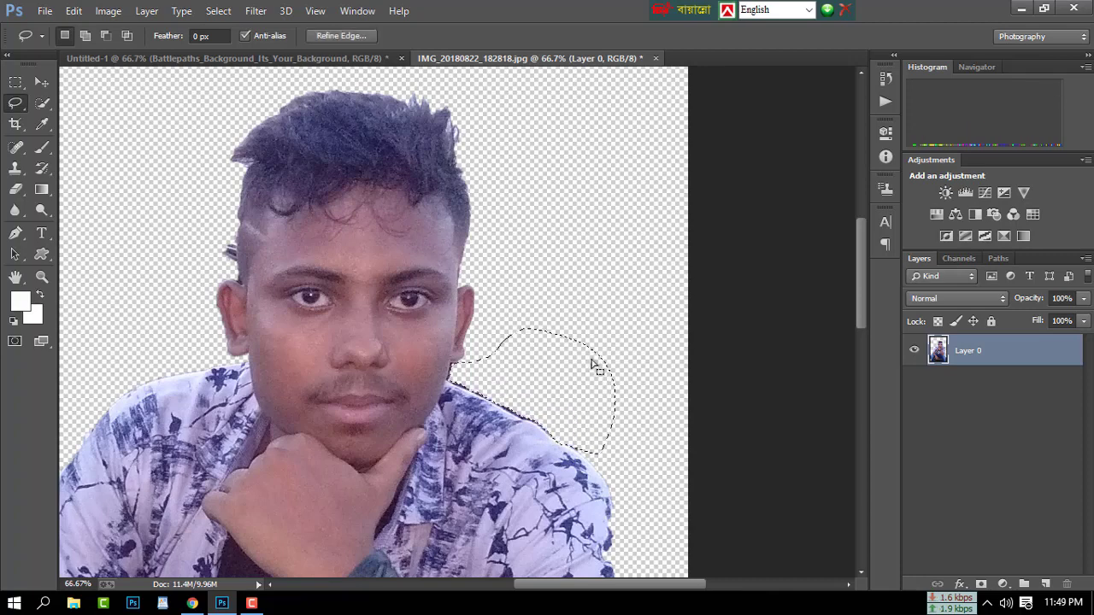
pyautogui.hotkey('ctrl', 'd')
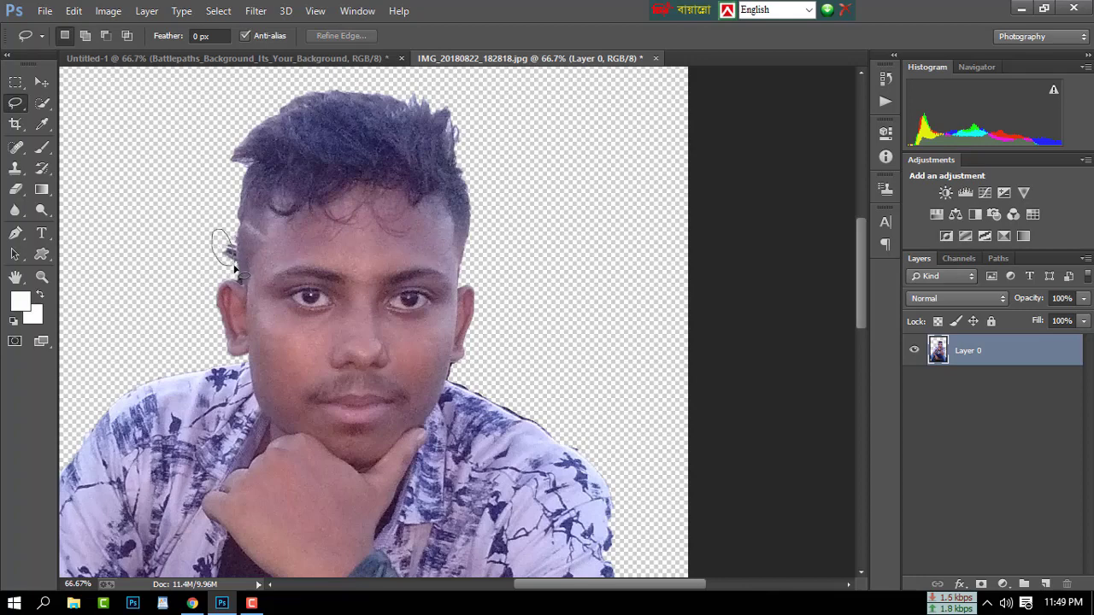
pyautogui.moveTo(234, 267); pyautogui.dragTo(220, 267)
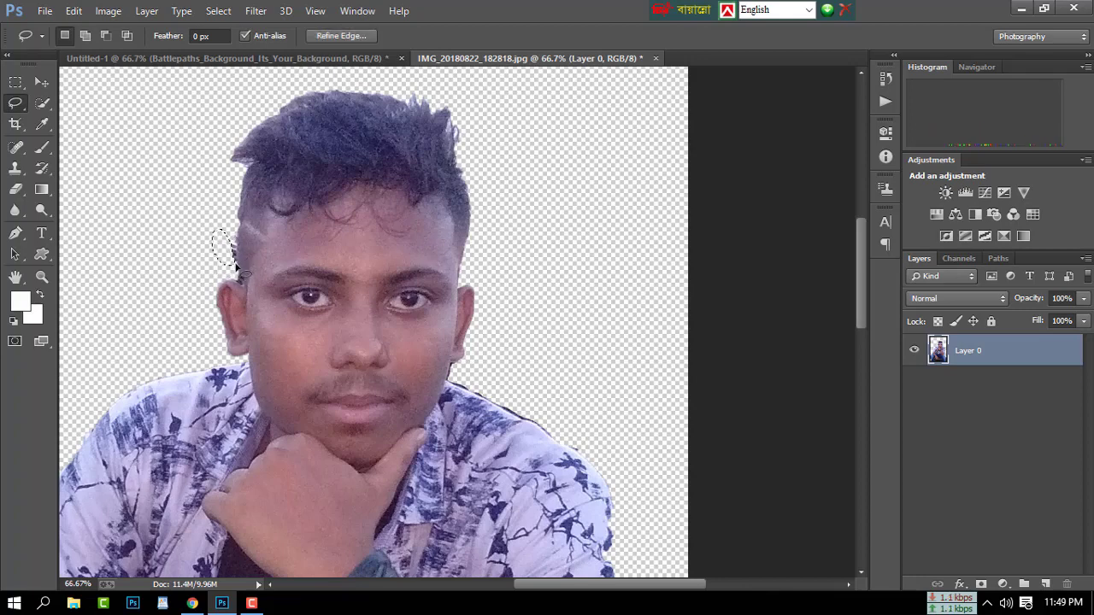
pyautogui.press('shift')
pyautogui.moveTo(242, 270); pyautogui.dragTo(234, 263)
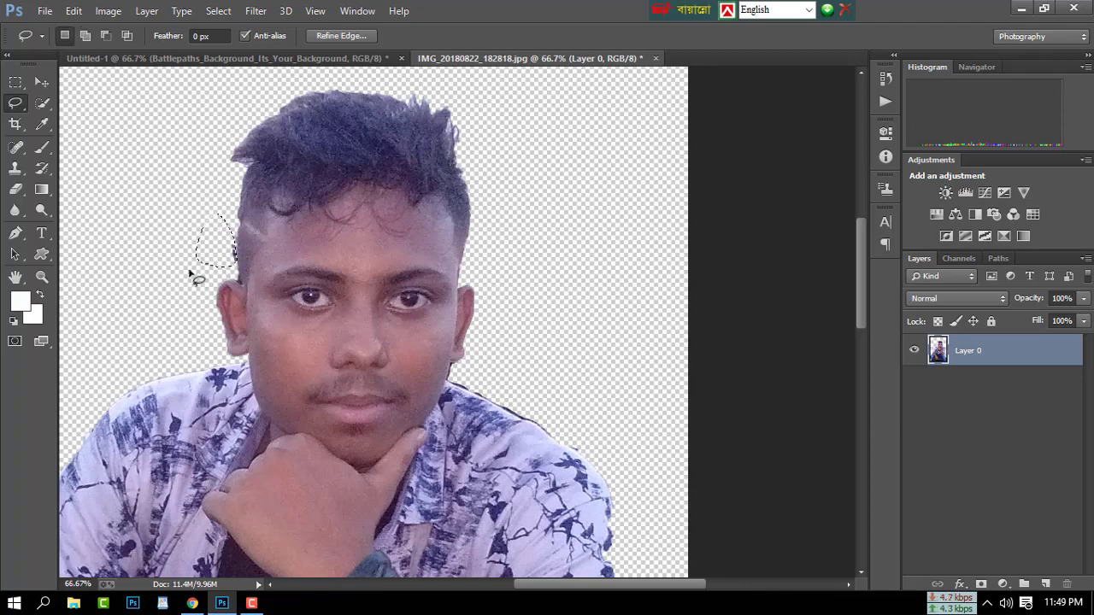
pyautogui.hotkey('ctrl', 'd')
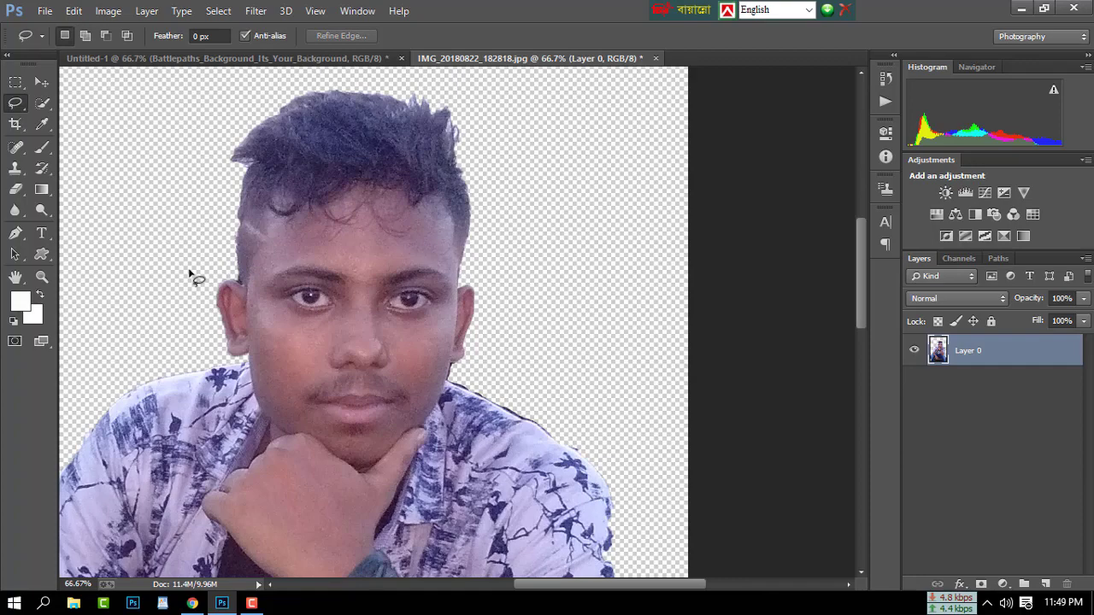
pyautogui.hotkey('ctrl', '-')
pyautogui.hotkey('ctrl', '-')
pyautogui.hotkey('ctrl', '-')
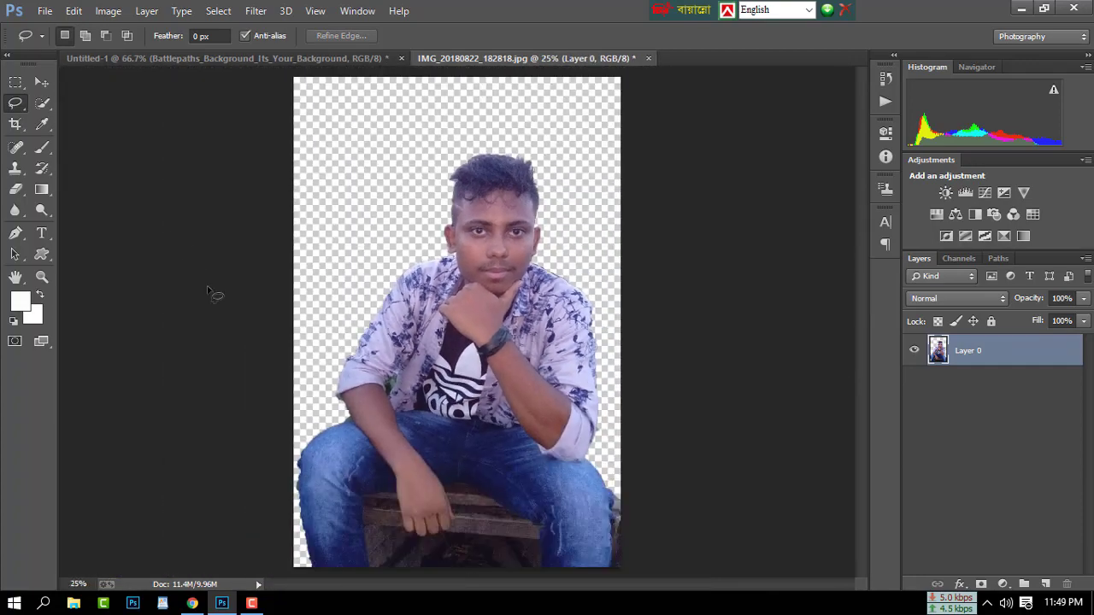
pyautogui.click(42, 82)
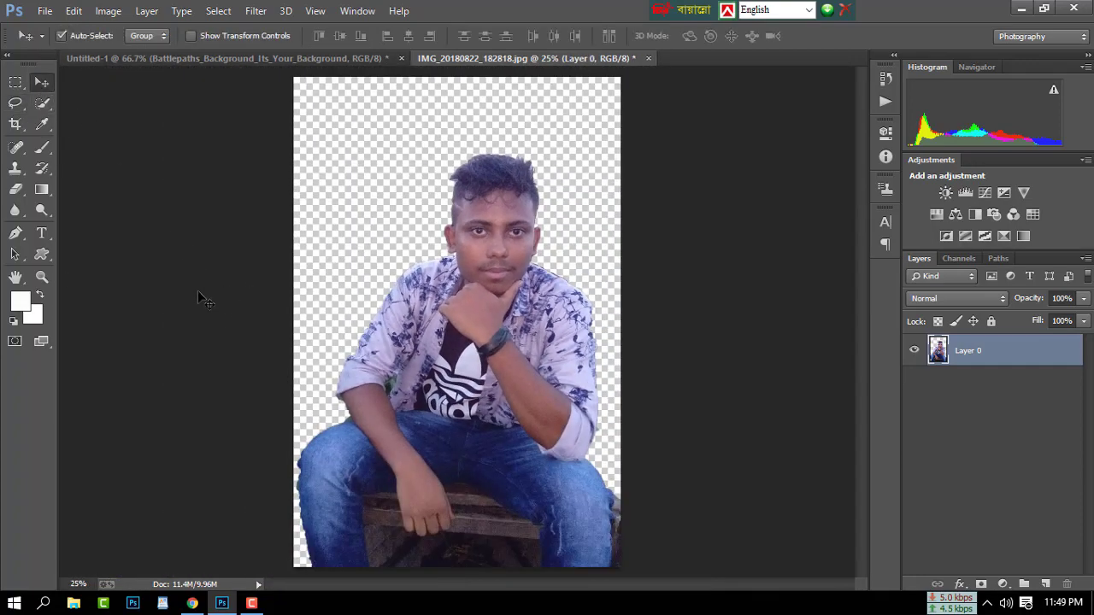
# Crop the portrait to the person's upper body, trimming off the seat and lower legs.
pyautogui.click(16, 124)
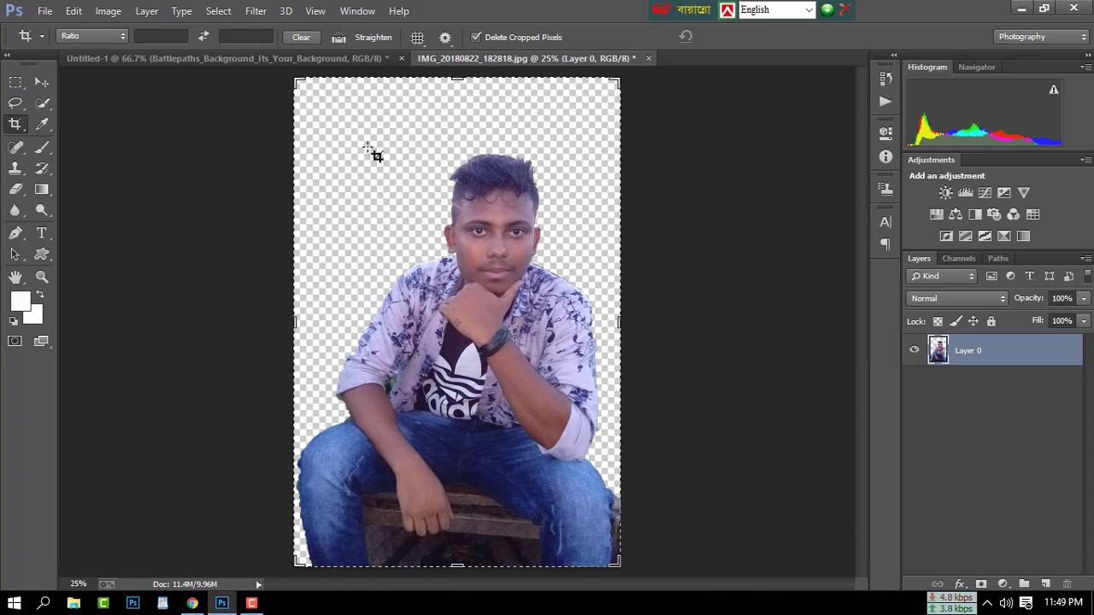
pyautogui.moveTo(346, 122)
pyautogui.mouseDown()
pyautogui.moveTo(607, 455)
pyautogui.moveTo(611, 487)
pyautogui.mouseUp()
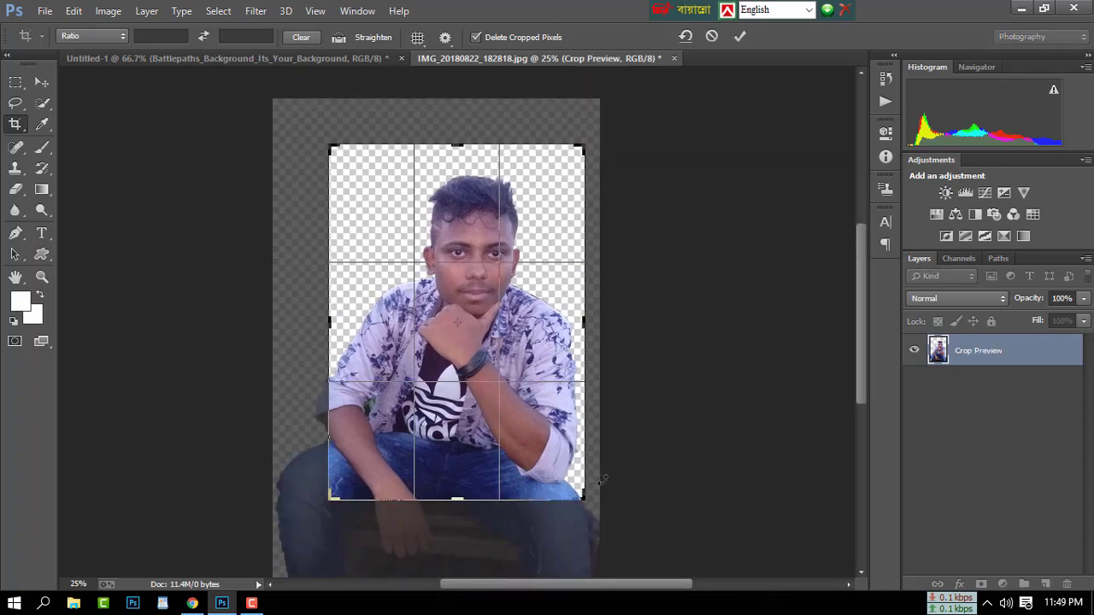
pyautogui.hotkey('shift', 'Right')
pyautogui.press('Right')
pyautogui.press('Right')
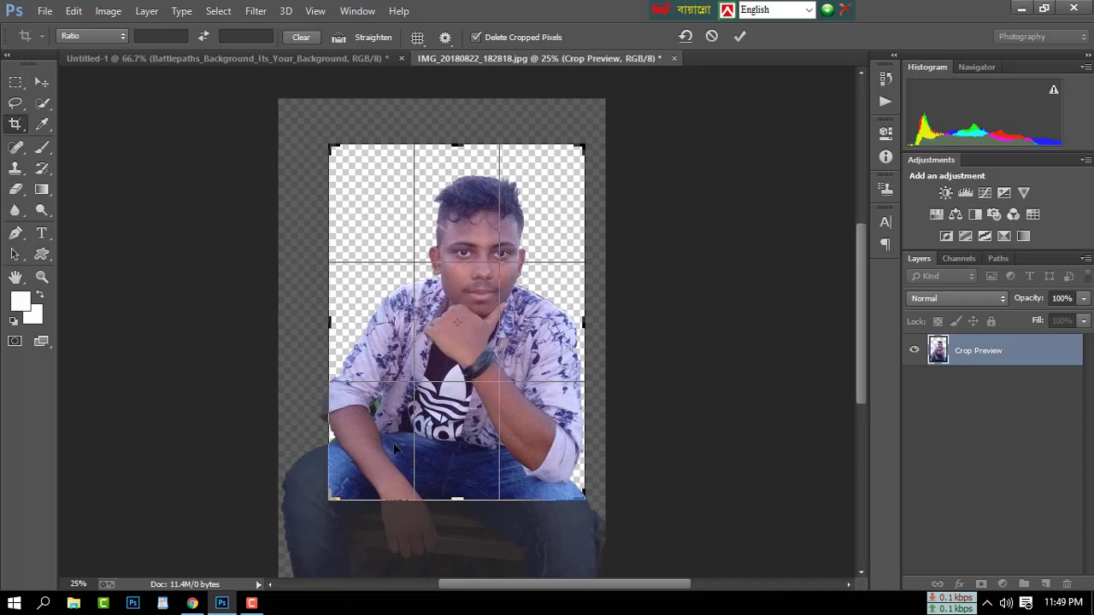
pyautogui.moveTo(335, 502); pyautogui.dragTo(322, 501)
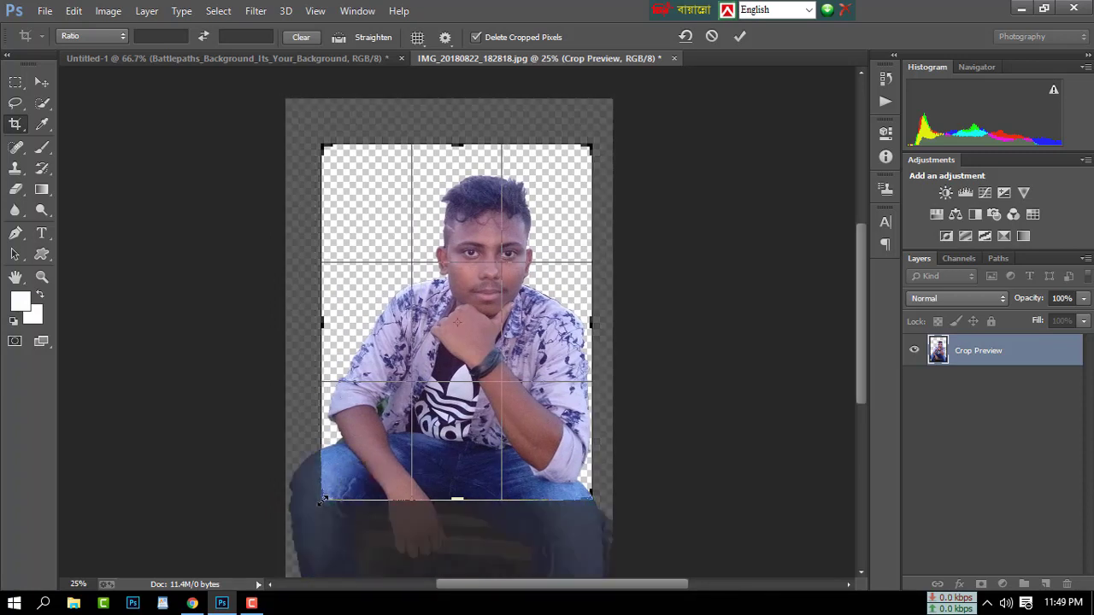
pyautogui.hotkey('shift', 'Left')
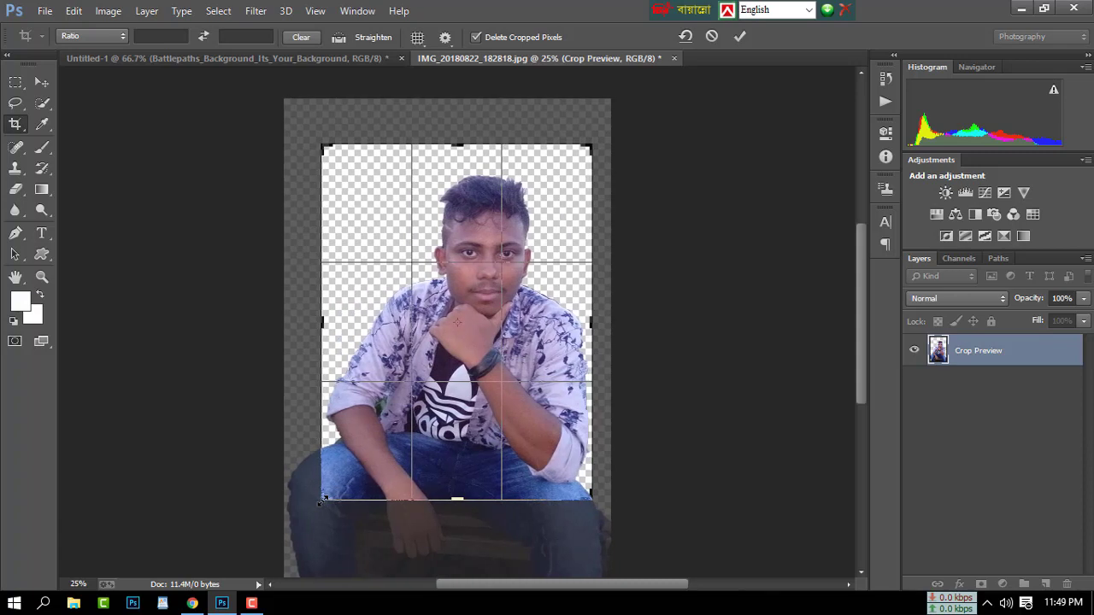
pyautogui.press('Return')
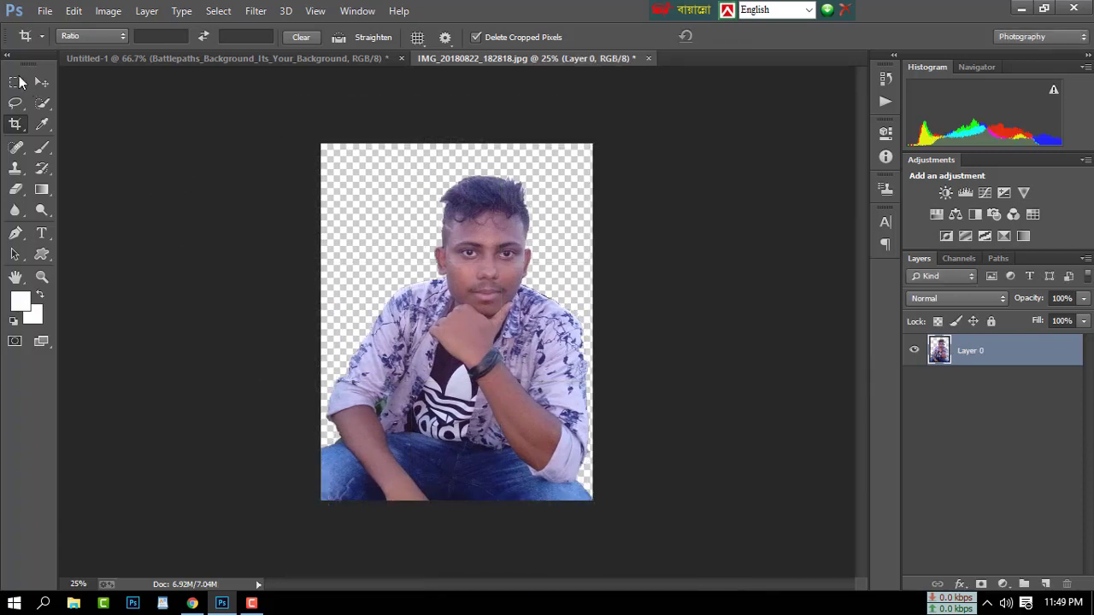
pyautogui.click(42, 82)
# Drag the portrait into Untitled-1 and scale it to about 30% at the lower left.
pyautogui.moveTo(484, 262)
pyautogui.mouseDown()
pyautogui.moveTo(143, 55)
pyautogui.moveTo(257, 405)
pyautogui.mouseUp()
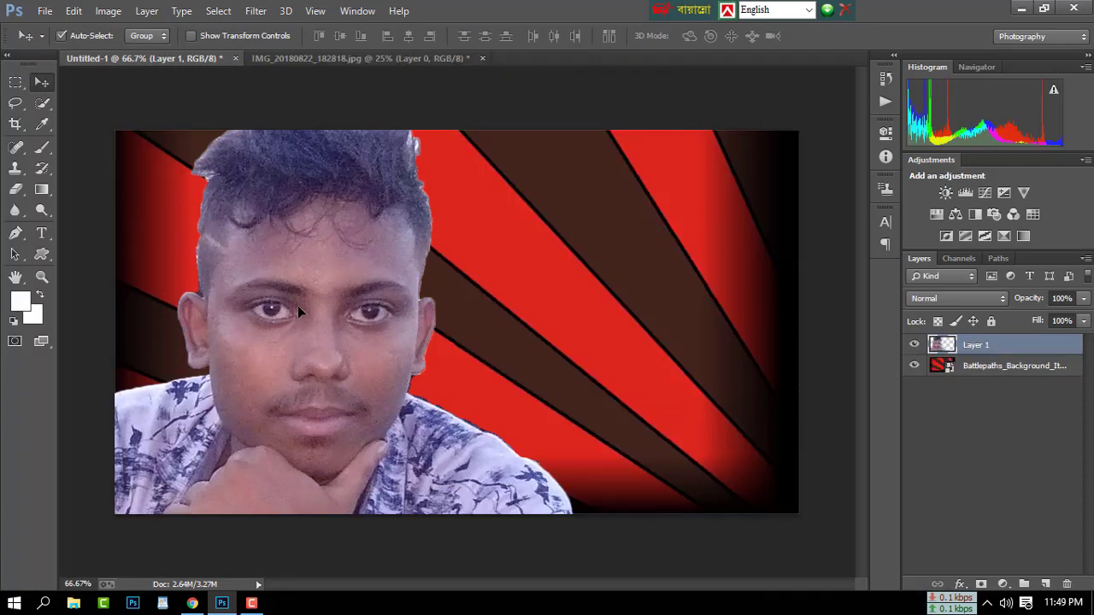
pyautogui.hotkey('ctrl', '-')
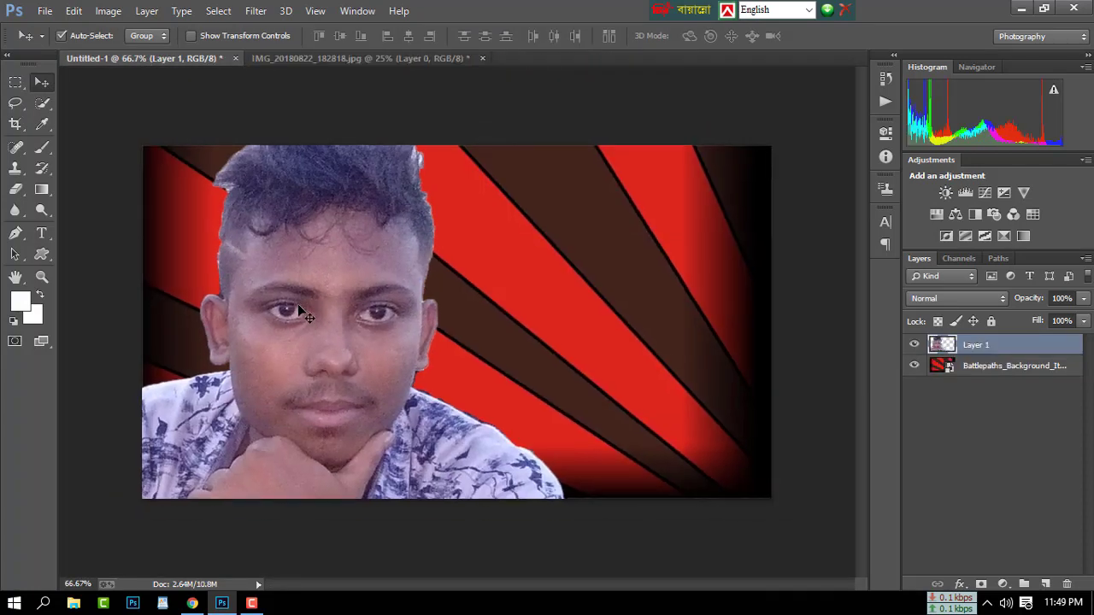
pyautogui.hotkey('ctrl', '-')
pyautogui.hotkey('ctrl', 't')
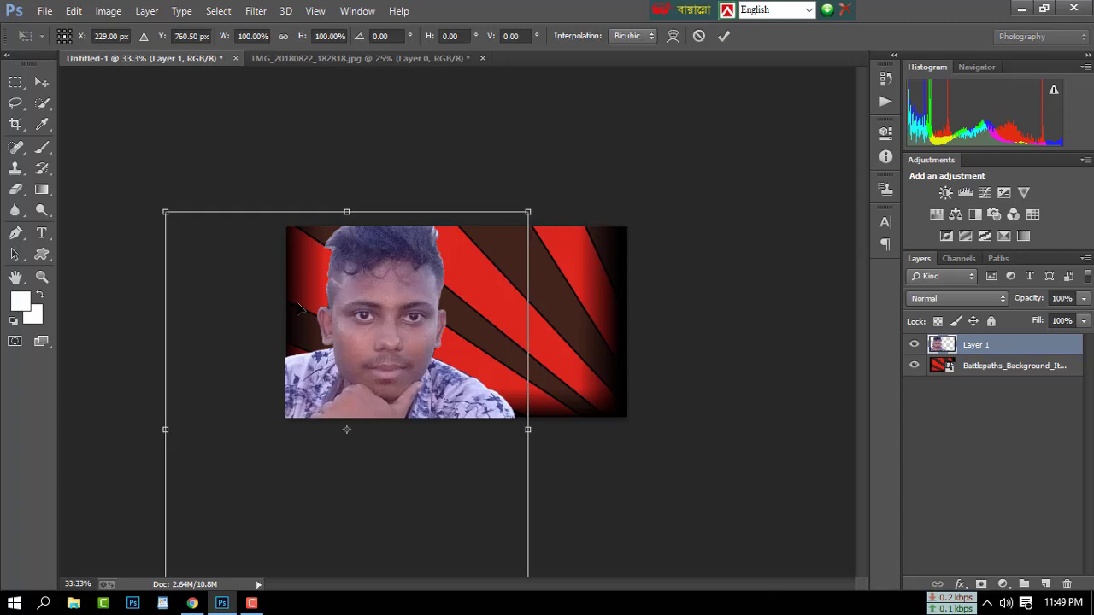
pyautogui.hotkey('ctrl', '-')
pyautogui.hotkey('ctrl', '-')
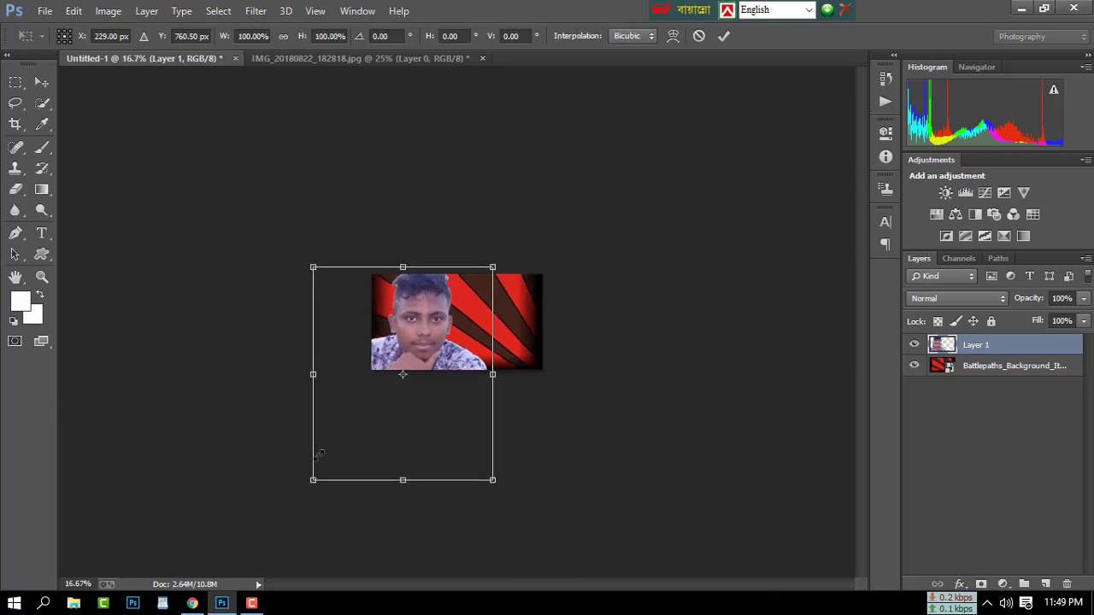
pyautogui.moveTo(311, 479); pyautogui.dragTo(372, 369)
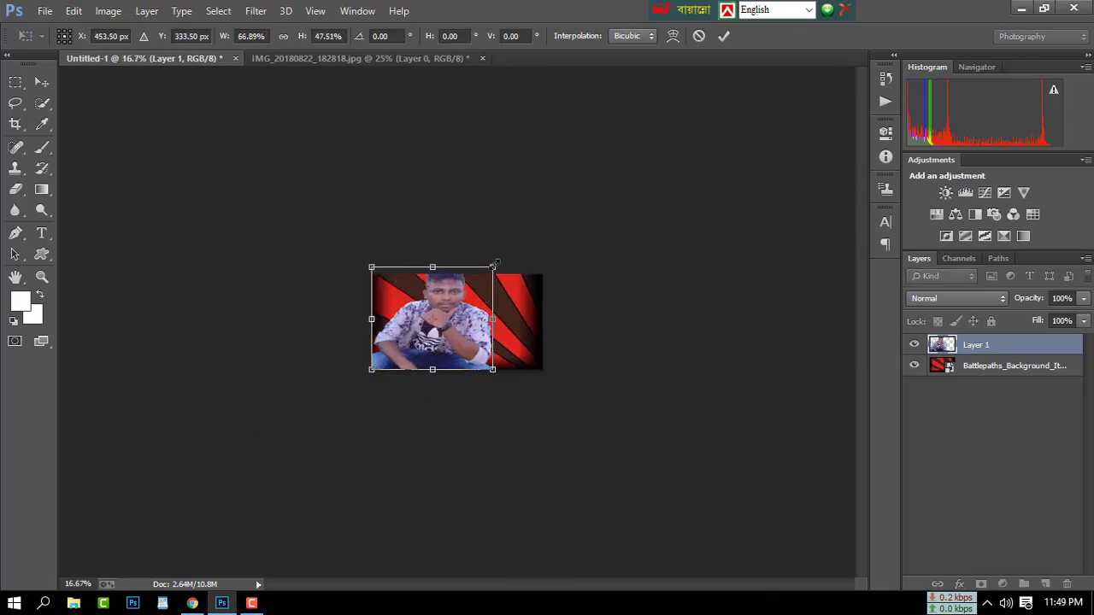
pyautogui.moveTo(493, 266); pyautogui.dragTo(427, 296)
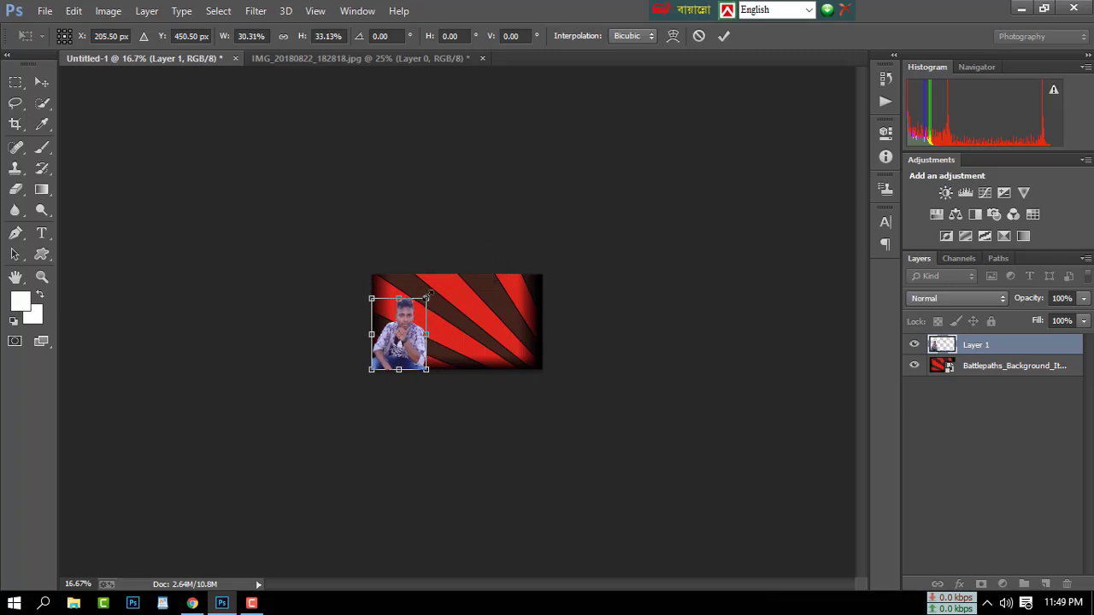
pyautogui.hotkey('ctrl', '+')
pyautogui.hotkey('ctrl', '+')
pyautogui.hotkey('ctrl', '+')
pyautogui.hotkey('ctrl', '+')
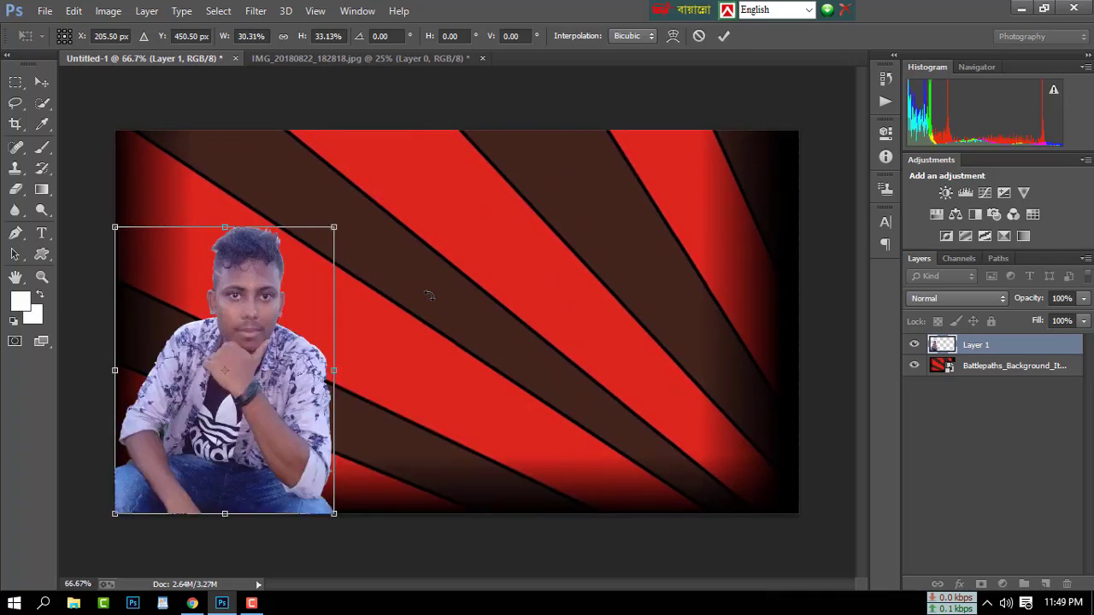
pyautogui.press('Return')
# Enlarge the portrait so it reaches from near the canvas top to the bottom edge.
pyautogui.moveTo(261, 318); pyautogui.dragTo(251, 309)
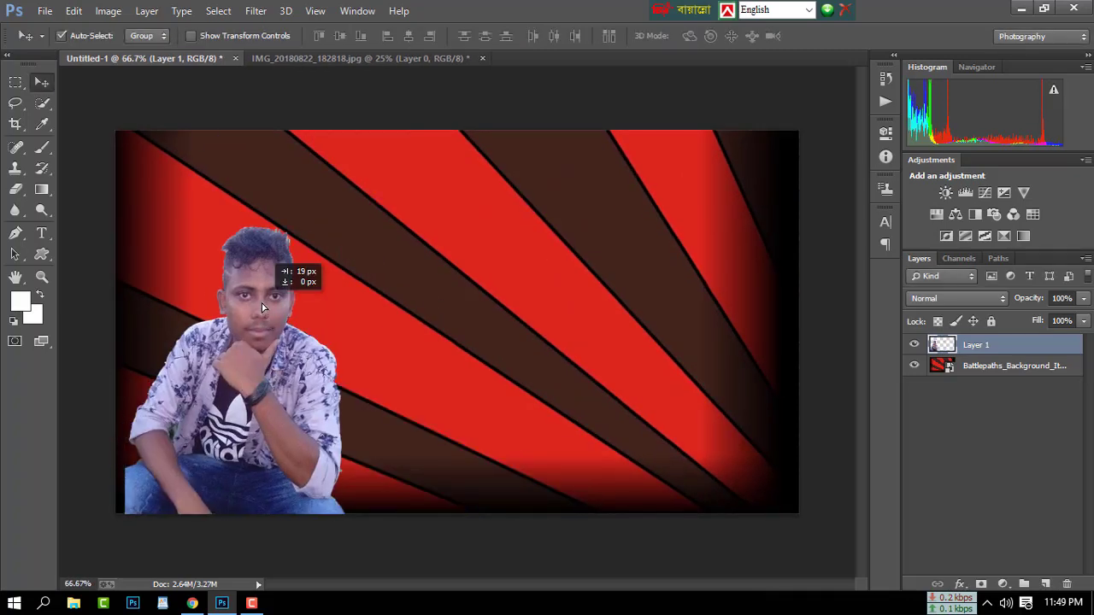
pyautogui.hotkey('ctrl', 't')
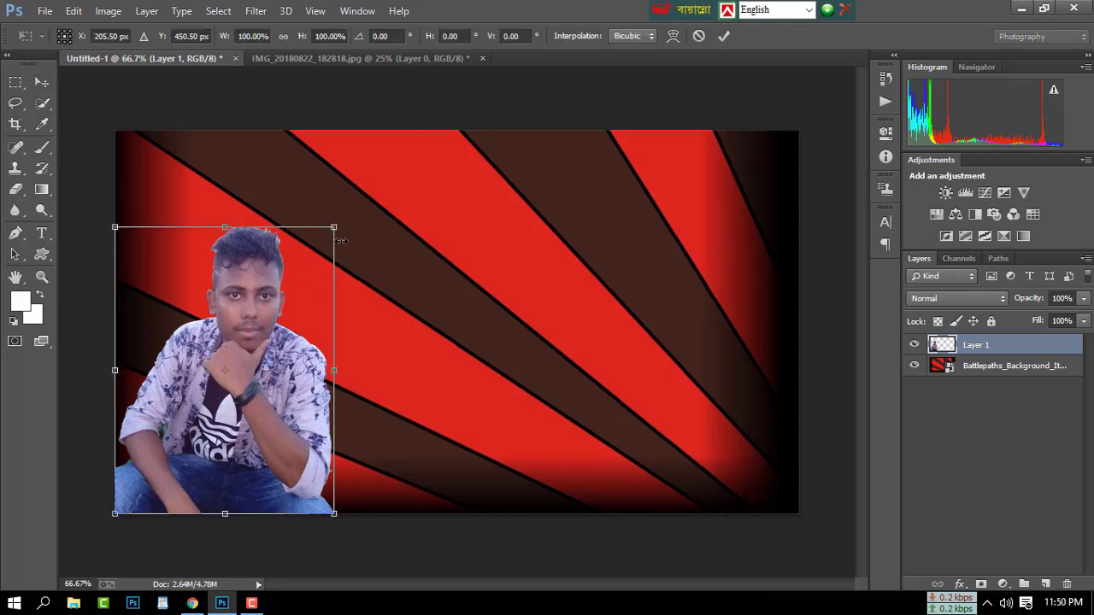
pyautogui.moveTo(333, 226); pyautogui.dragTo(390, 160)
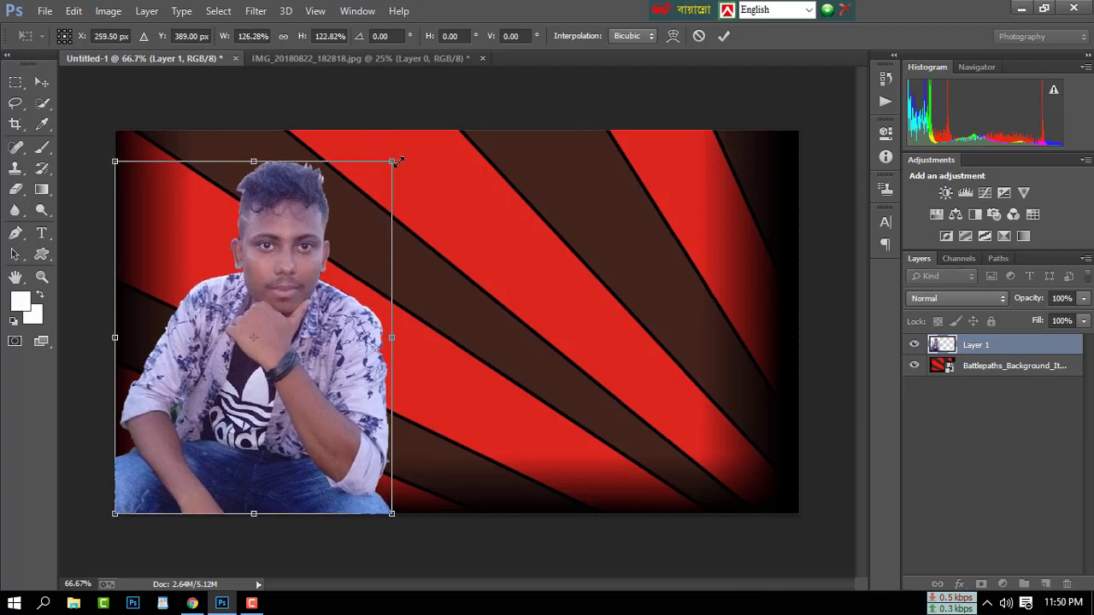
pyautogui.press('Return')
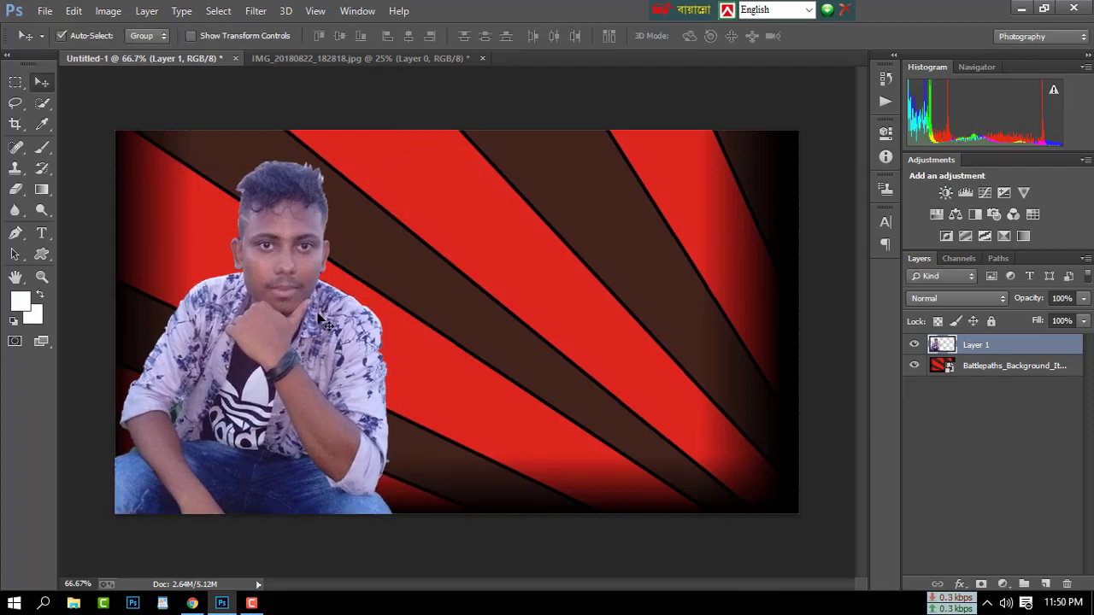
pyautogui.hotkey('ctrl', 't')
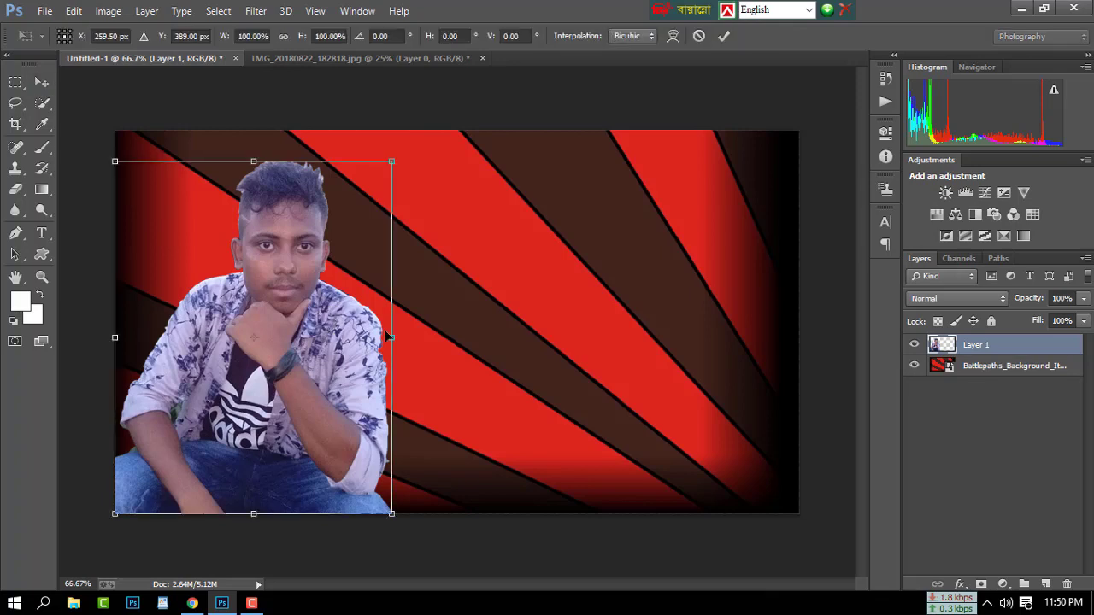
pyautogui.moveTo(391, 336); pyautogui.dragTo(417, 336)
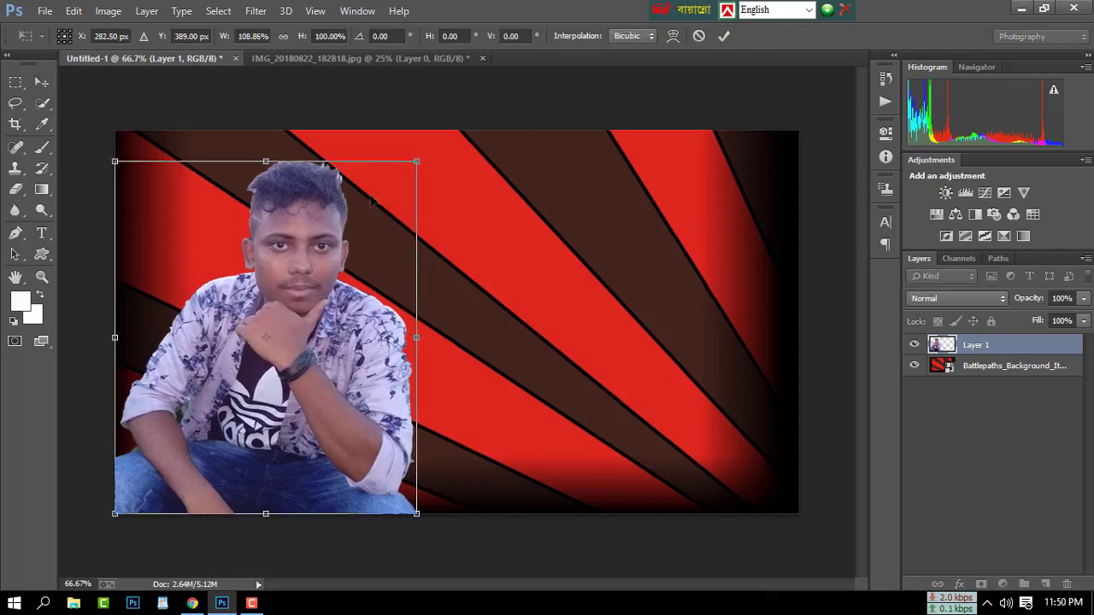
pyautogui.moveTo(421, 157); pyautogui.dragTo(423, 140)
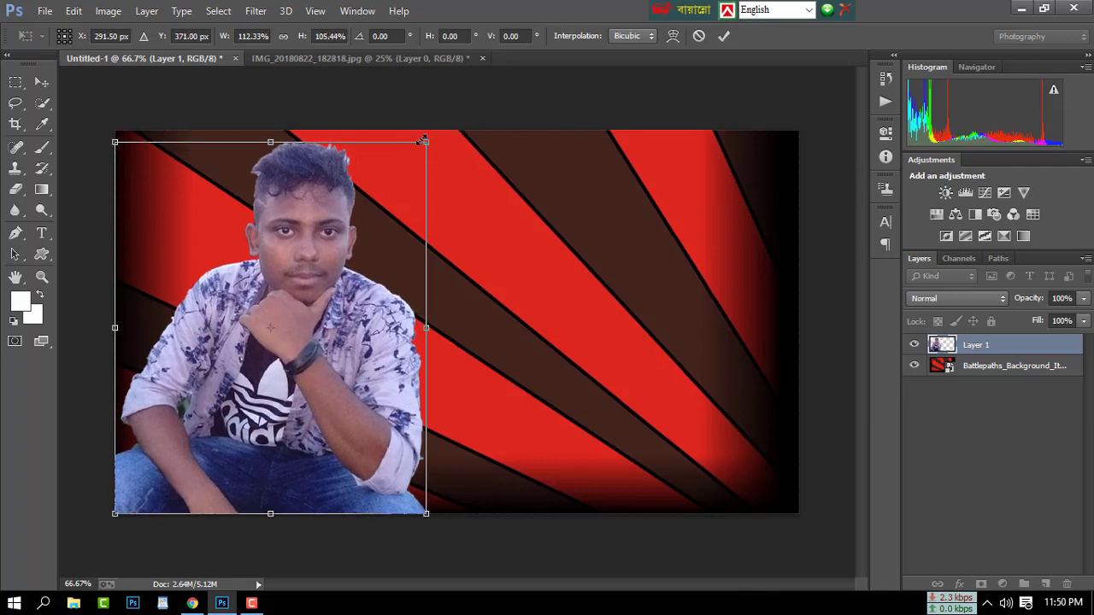
pyautogui.press('Return')
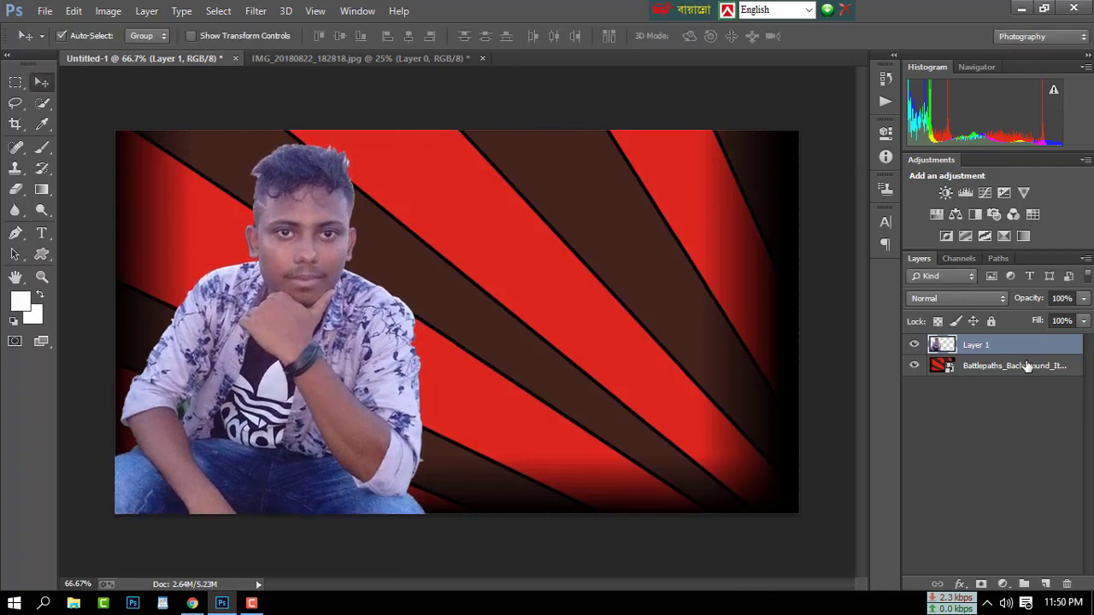
# Stretch the sunburst background layer down so it fills the whole canvas.
pyautogui.click(716, 354)
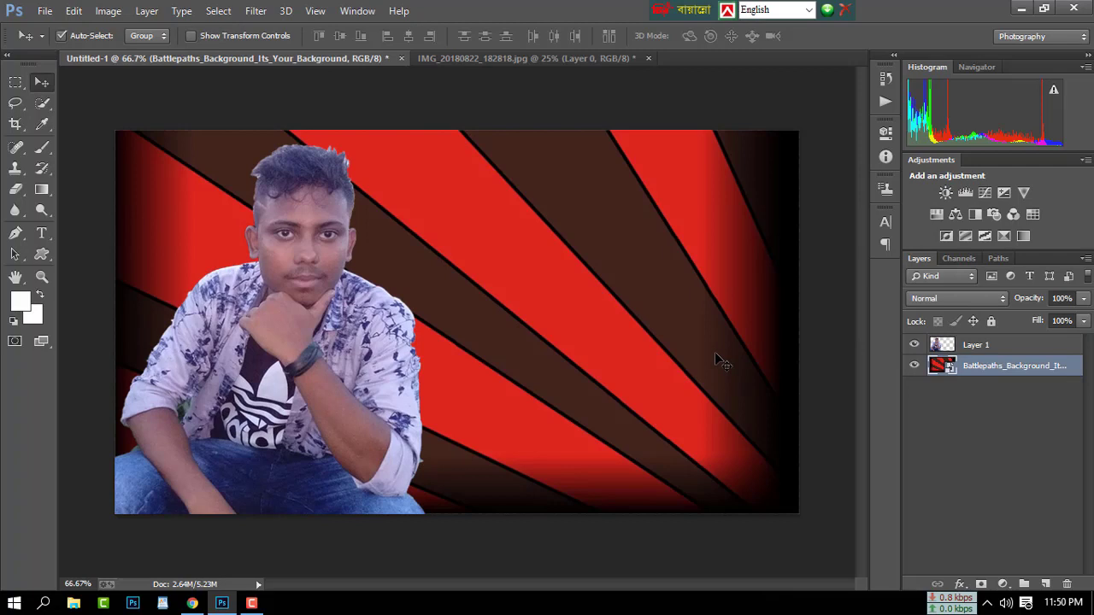
pyautogui.moveTo(716, 359); pyautogui.dragTo(716, 357)
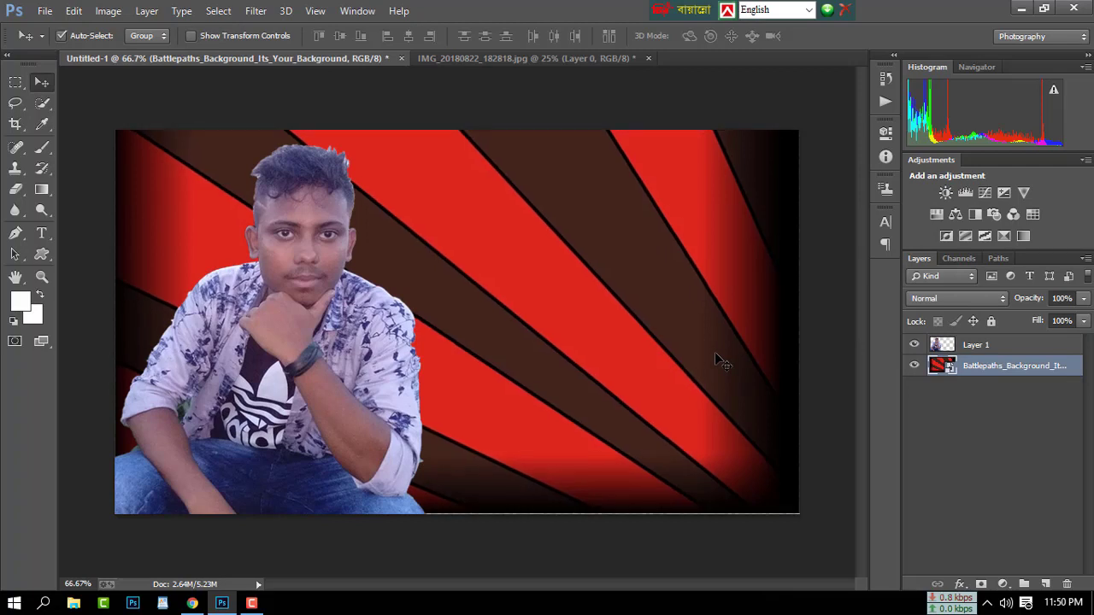
pyautogui.hotkey('ctrl', 't')
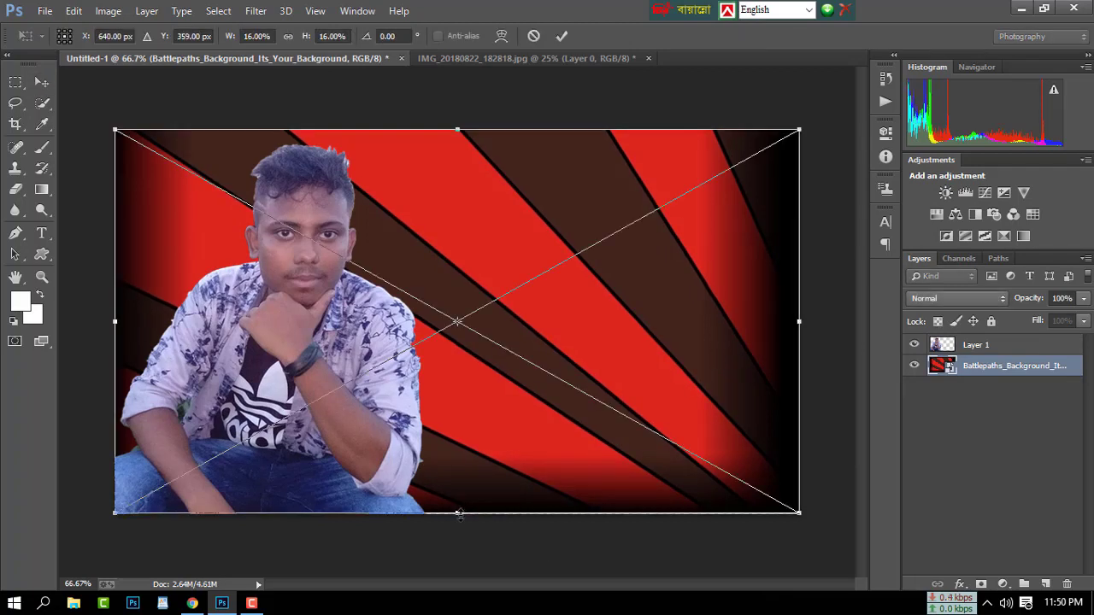
pyautogui.moveTo(459, 514); pyautogui.dragTo(459, 516)
pyautogui.press('Return')
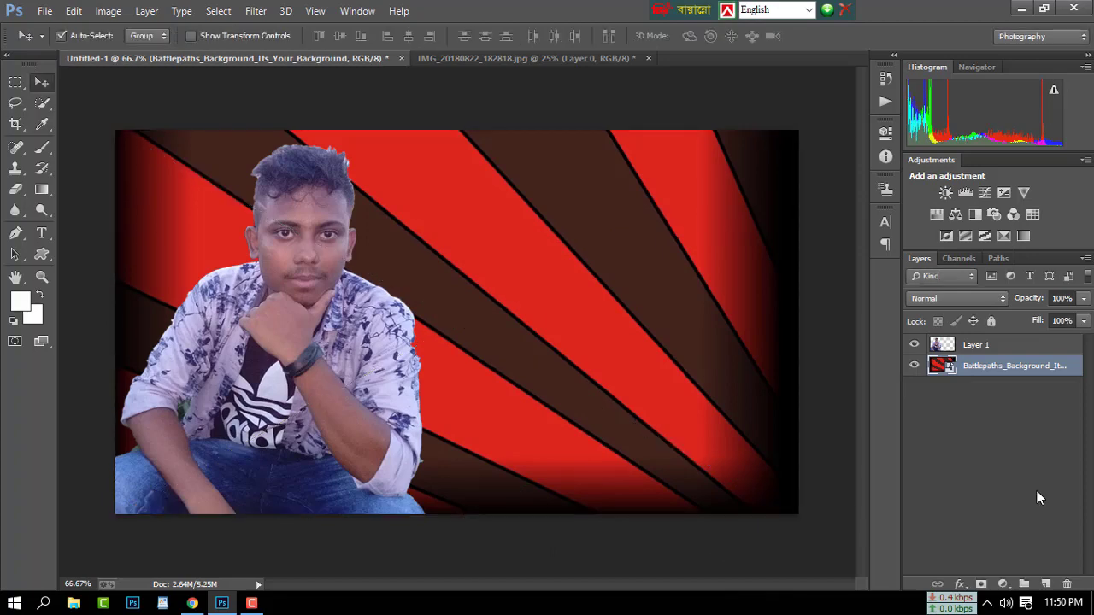
# Add a 5 px white Stroke layer style to the portrait layer.
pyautogui.doubleClick(1013, 352)
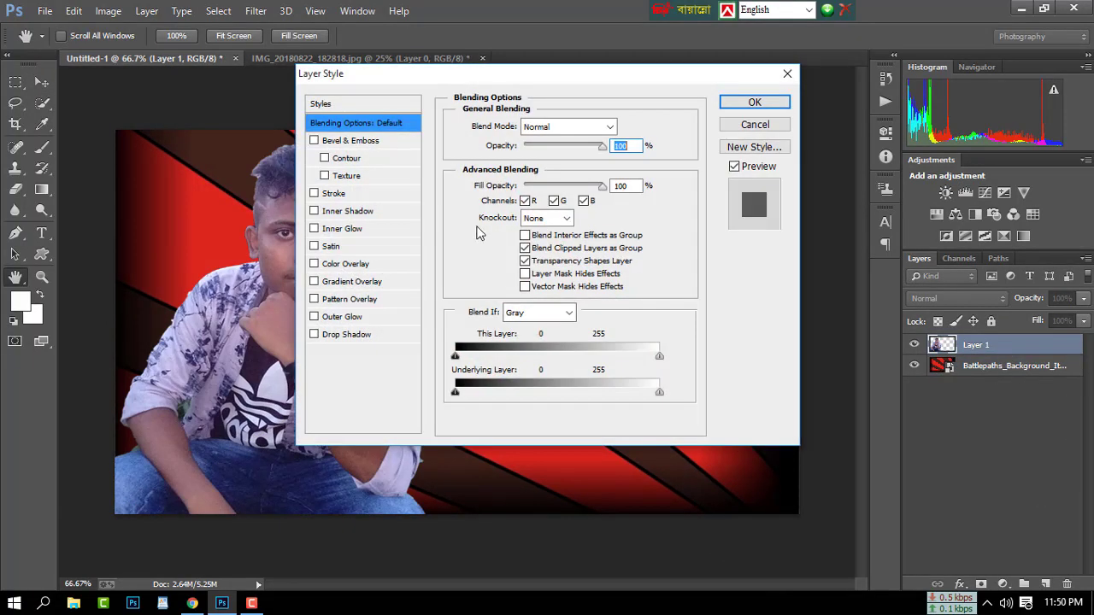
pyautogui.click(333, 193)
pyautogui.click(483, 241)
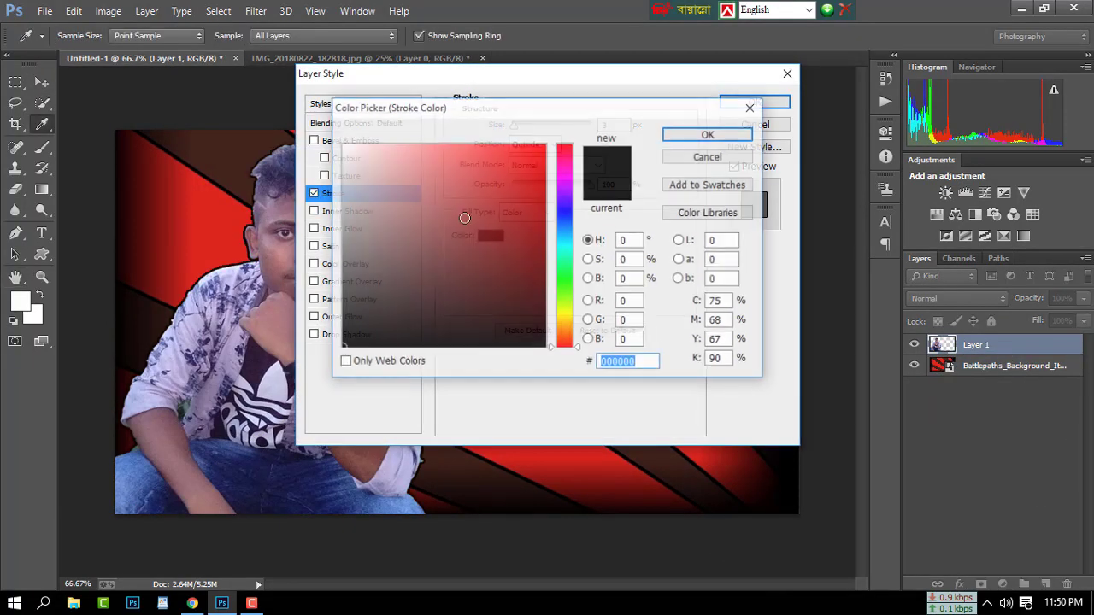
pyautogui.click(343, 145)
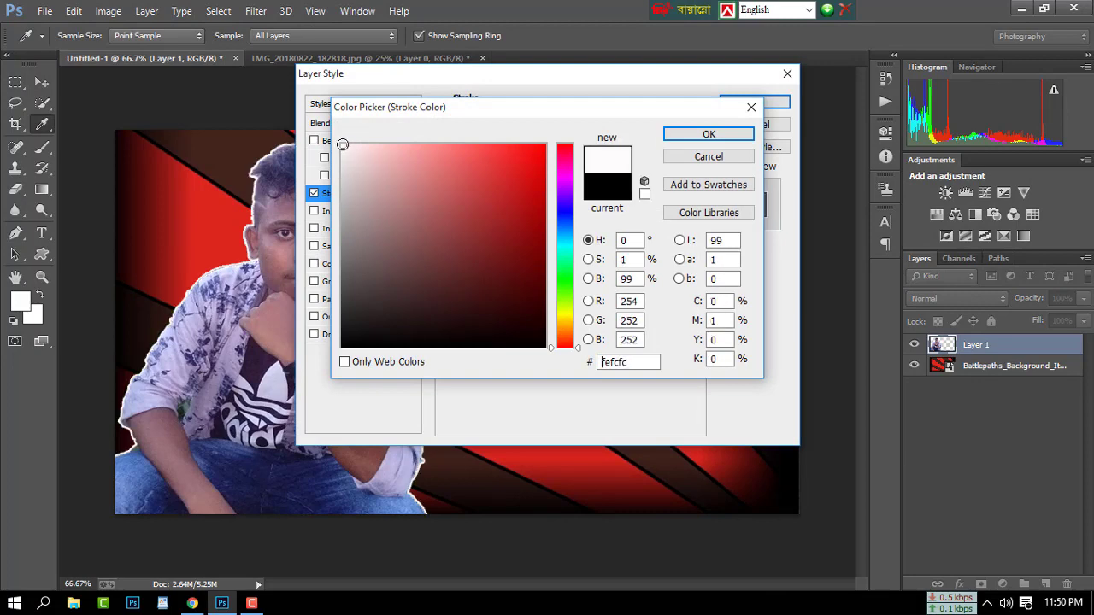
pyautogui.click(708, 134)
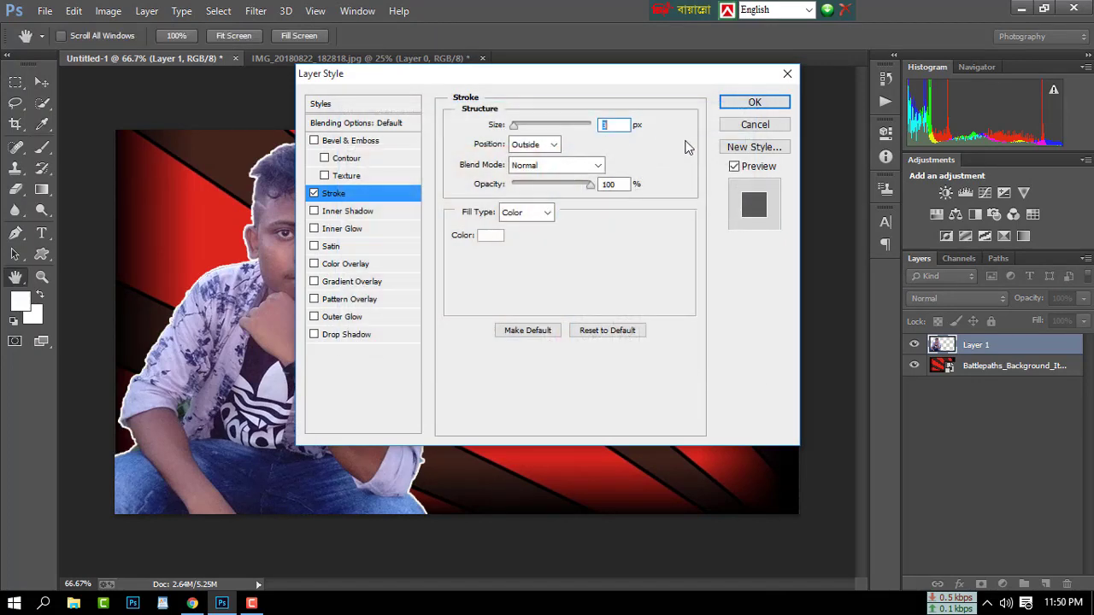
pyautogui.moveTo(658, 74); pyautogui.dragTo(906, 79)
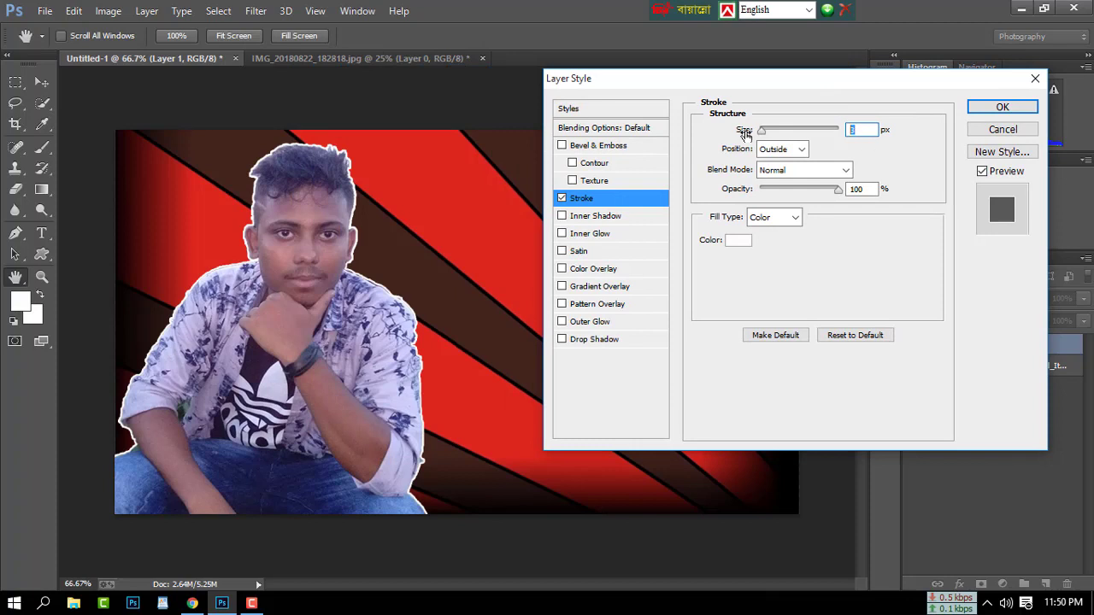
pyautogui.write('05')
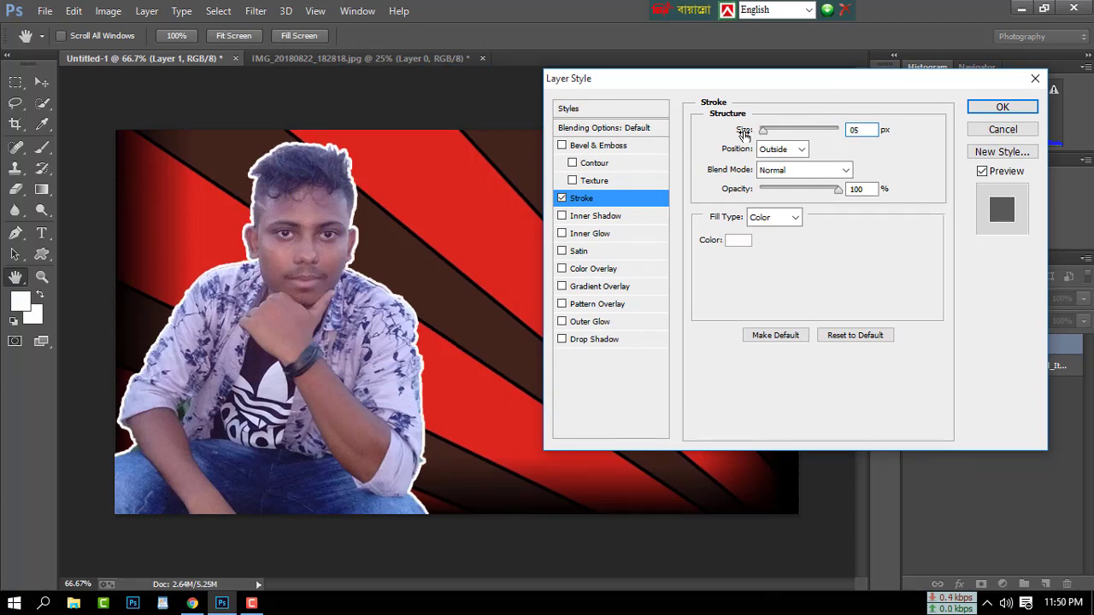
pyautogui.press('BackSpace')
pyautogui.press('BackSpace')
pyautogui.press('Return')
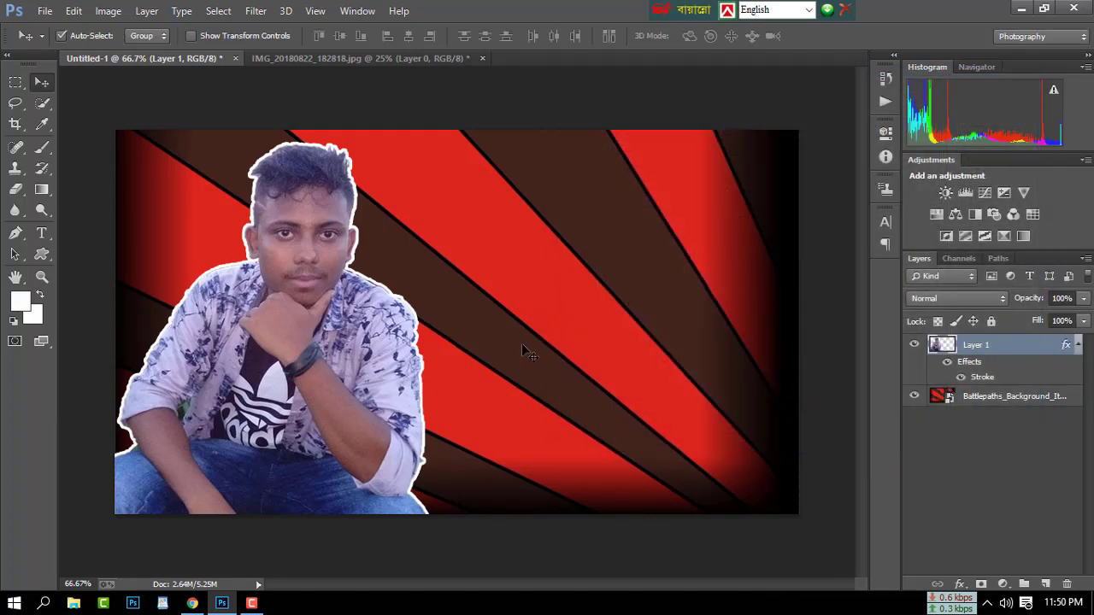
# Add the white title line 'How to make a' to the right of the portrait.
pyautogui.click(41, 233)
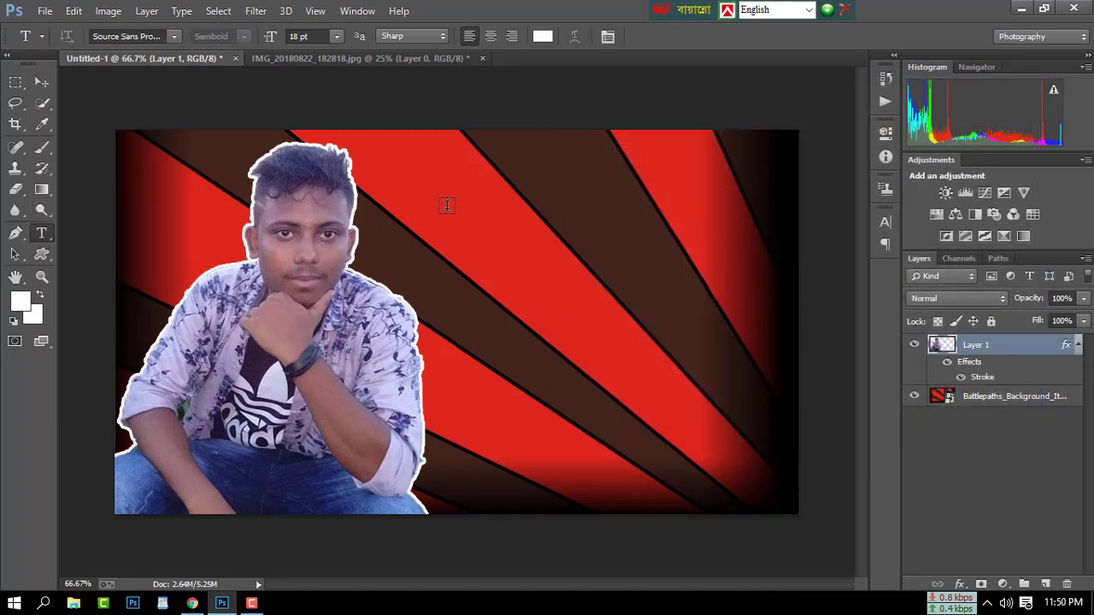
pyautogui.click(448, 203)
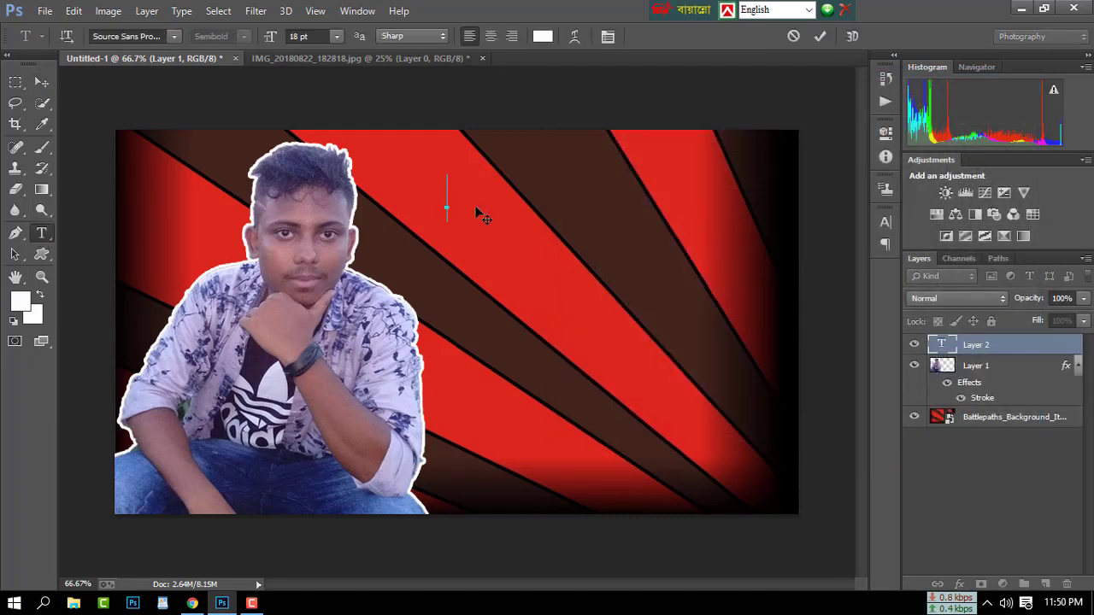
pyautogui.write('Ho')
pyautogui.write('w')
pyautogui.write(' To')
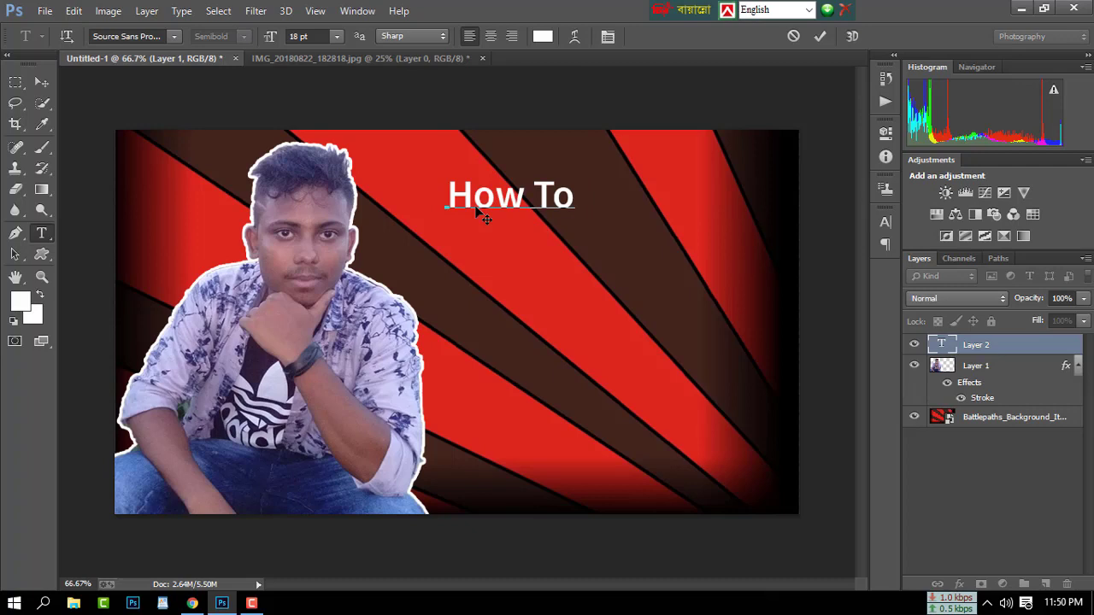
pyautogui.press('BackSpace')
pyautogui.press('BackSpace')
pyautogui.write('t')
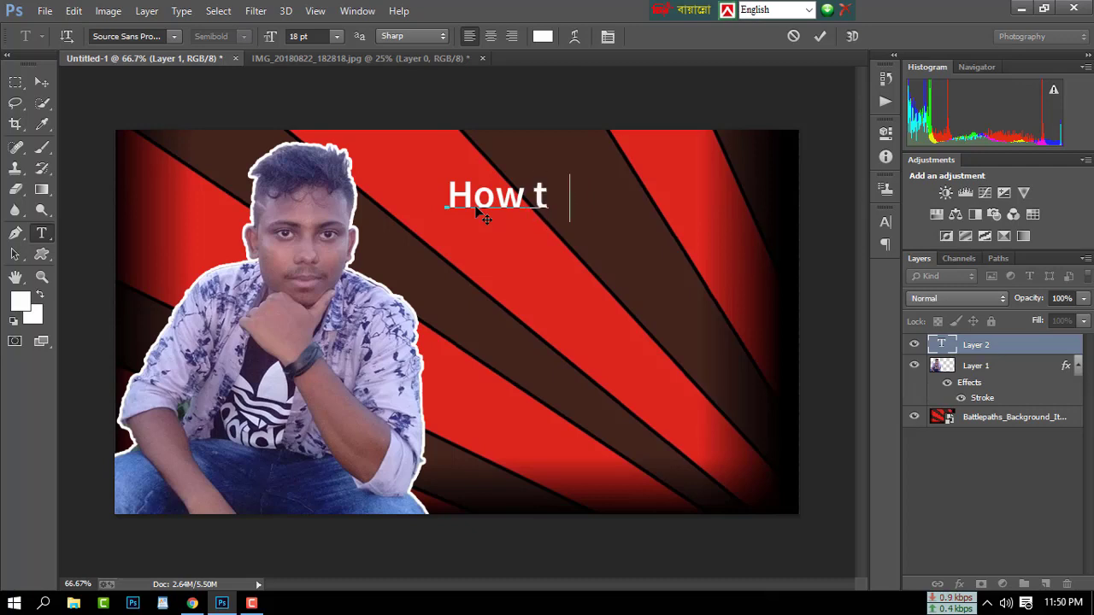
pyautogui.write('o mak')
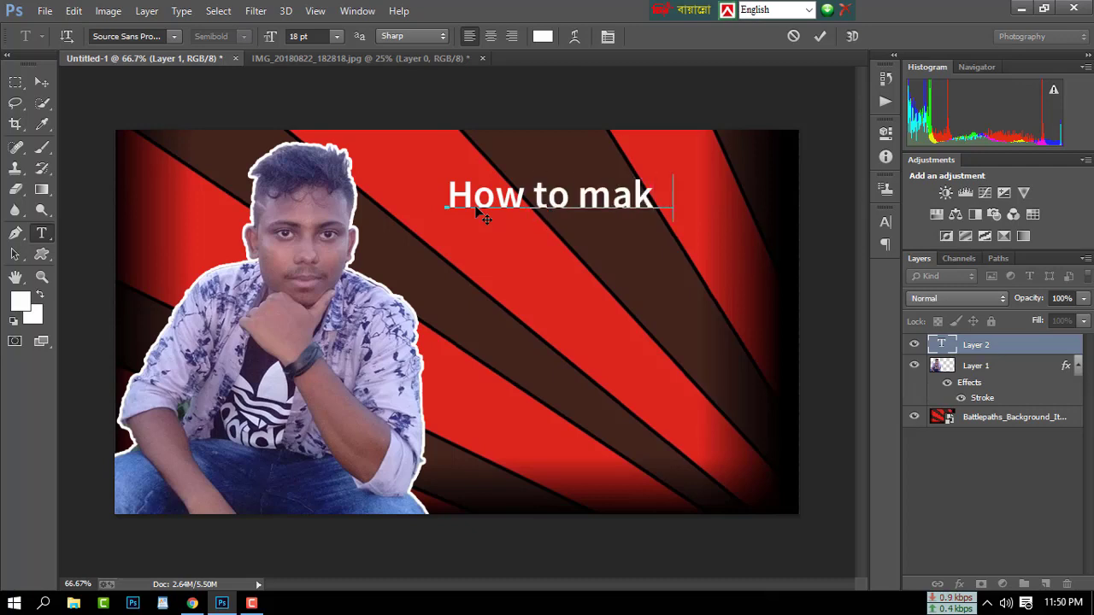
pyautogui.write('e a')
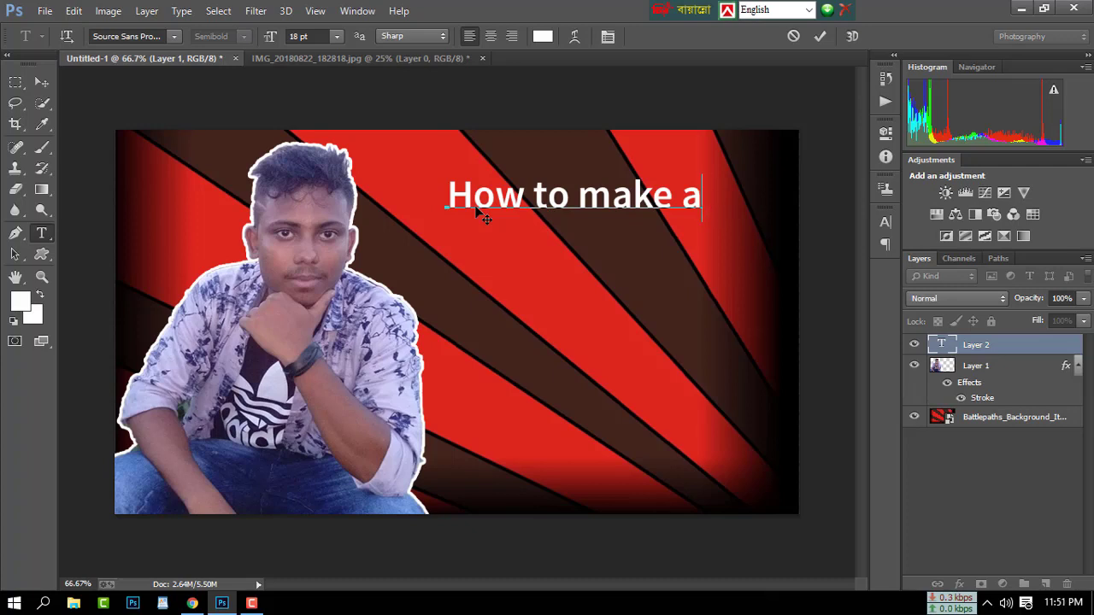
pyautogui.press('BackSpace')
pyautogui.press('BackSpace')
pyautogui.write('a')
pyautogui.click(42, 81)
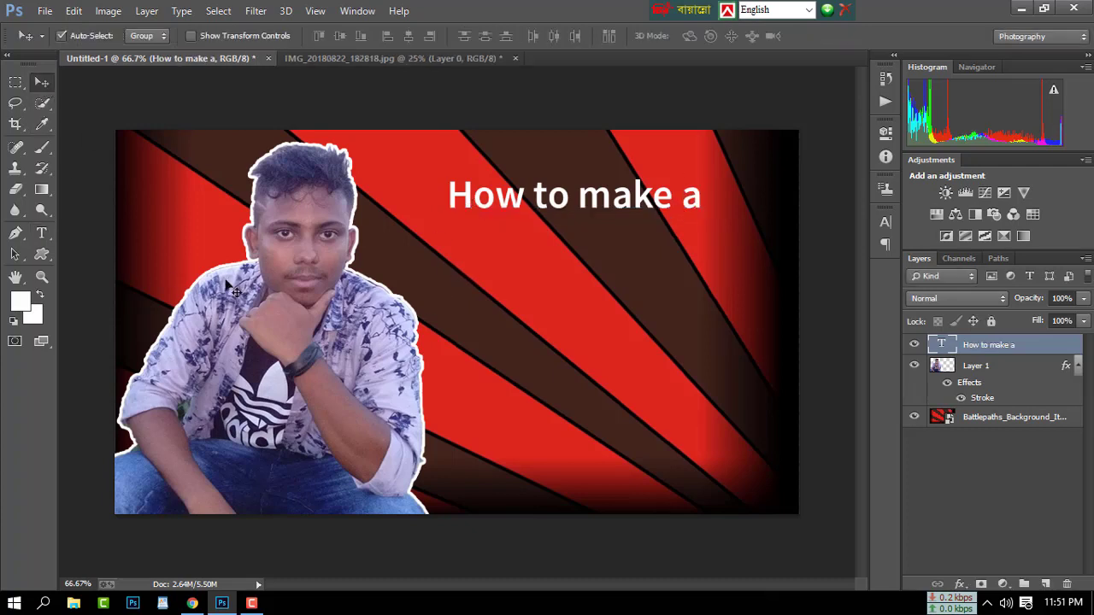
# Add a second white line reading 'Thumbnail' below 'How to make a'.
pyautogui.click(42, 233)
pyautogui.click(452, 266)
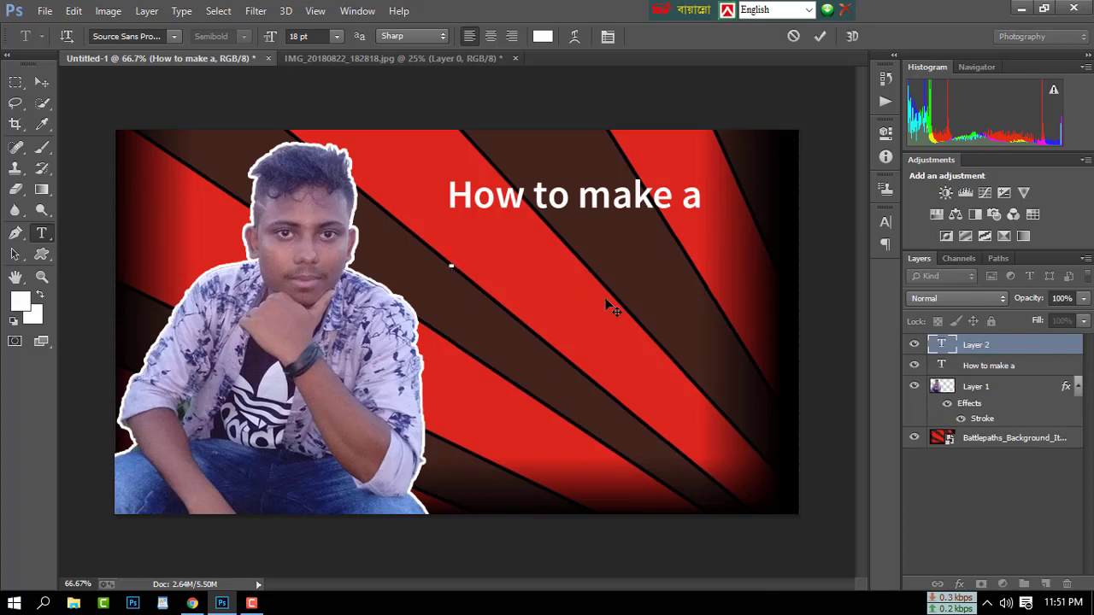
pyautogui.write('Thu')
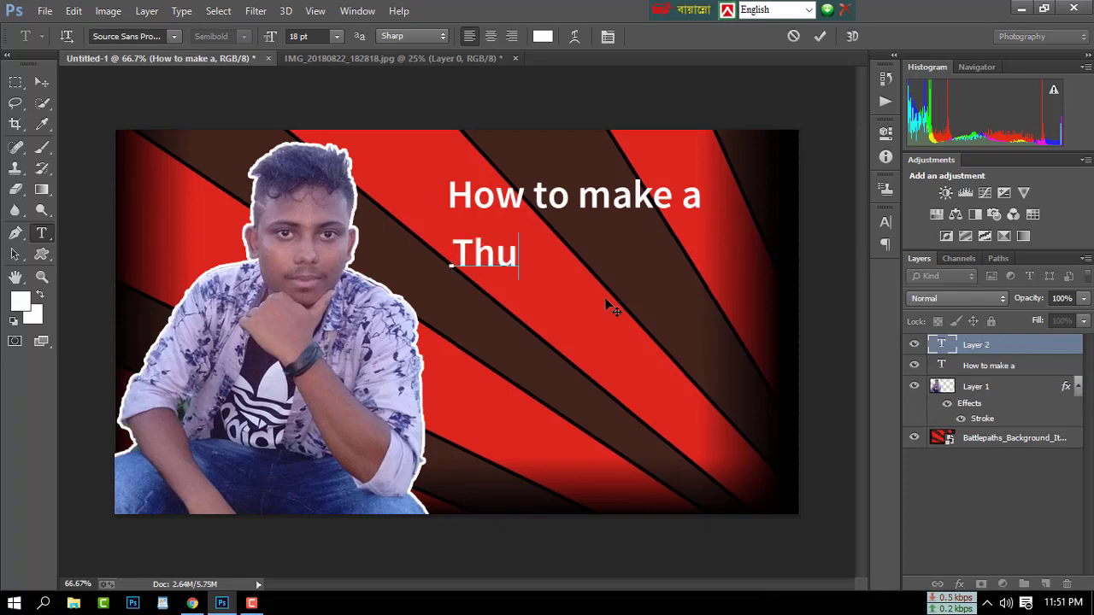
pyautogui.write('m')
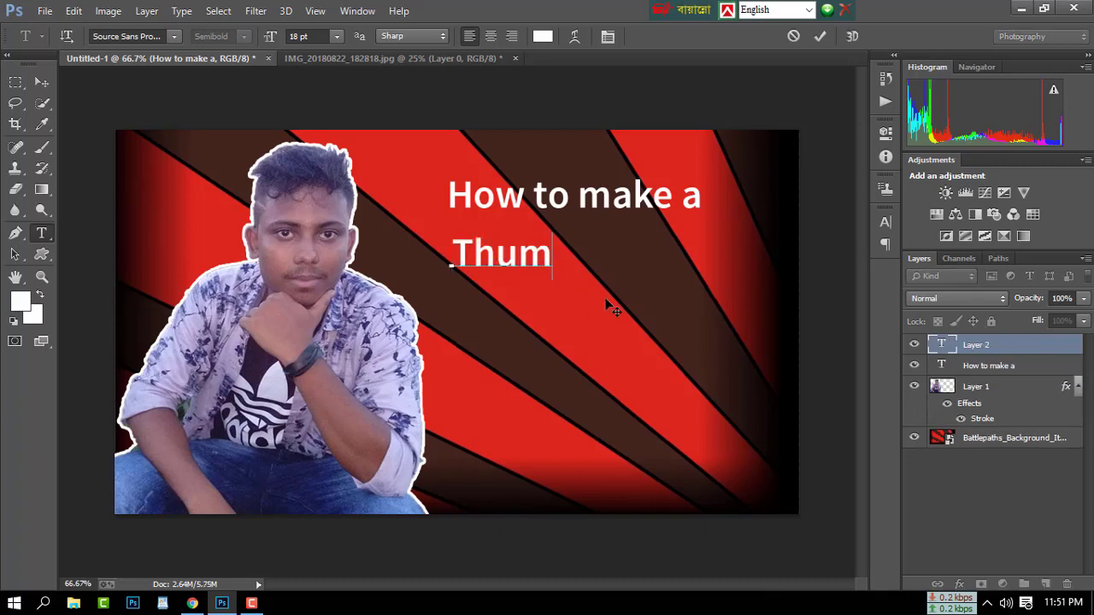
pyautogui.write('bna ')
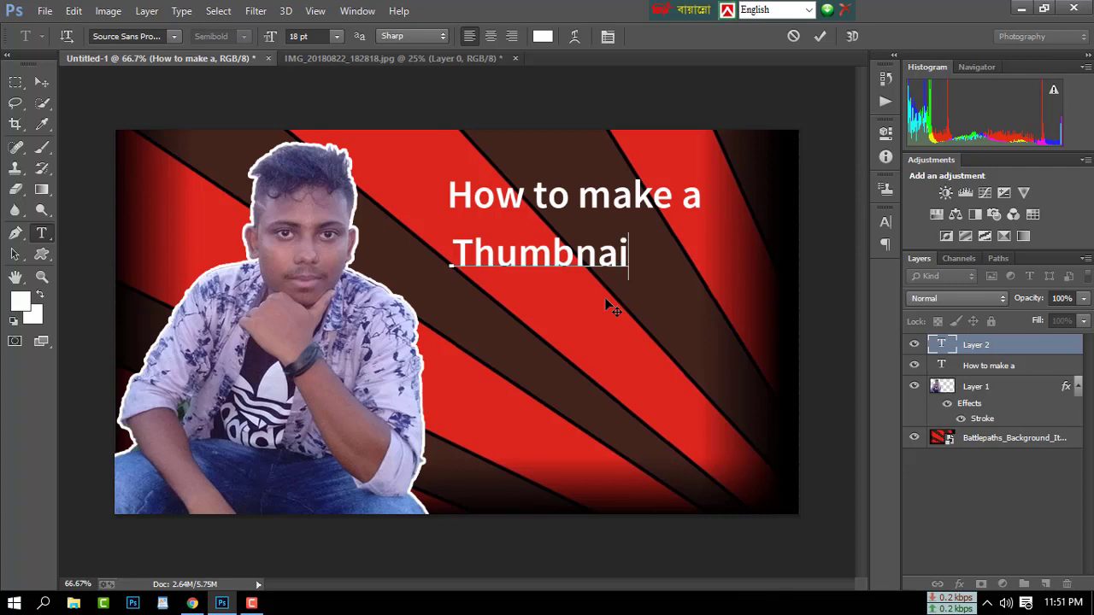
pyautogui.write('l')
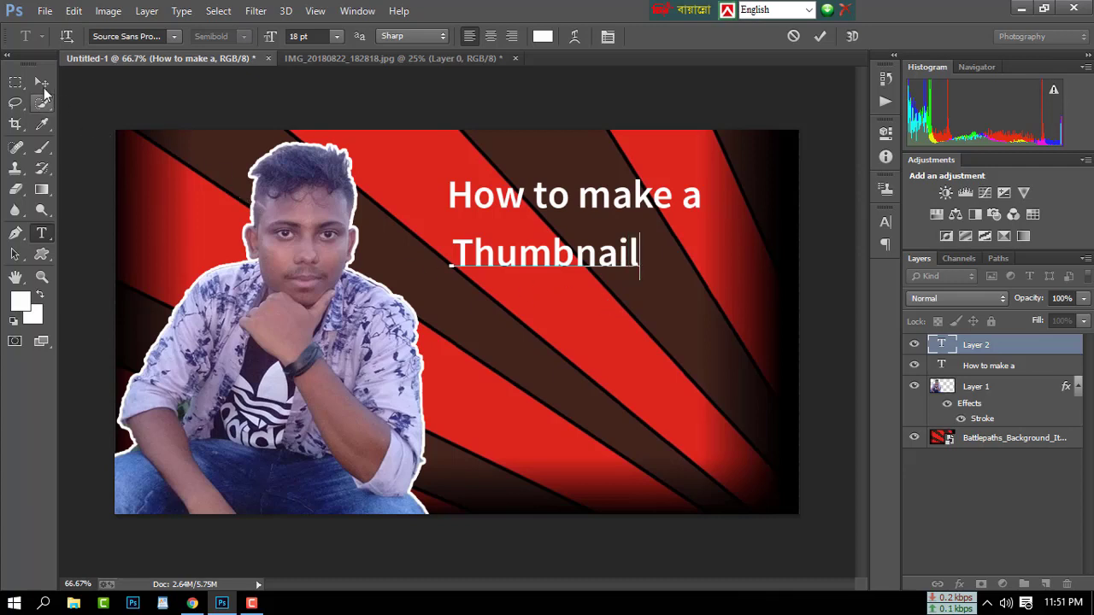
pyautogui.click(42, 82)
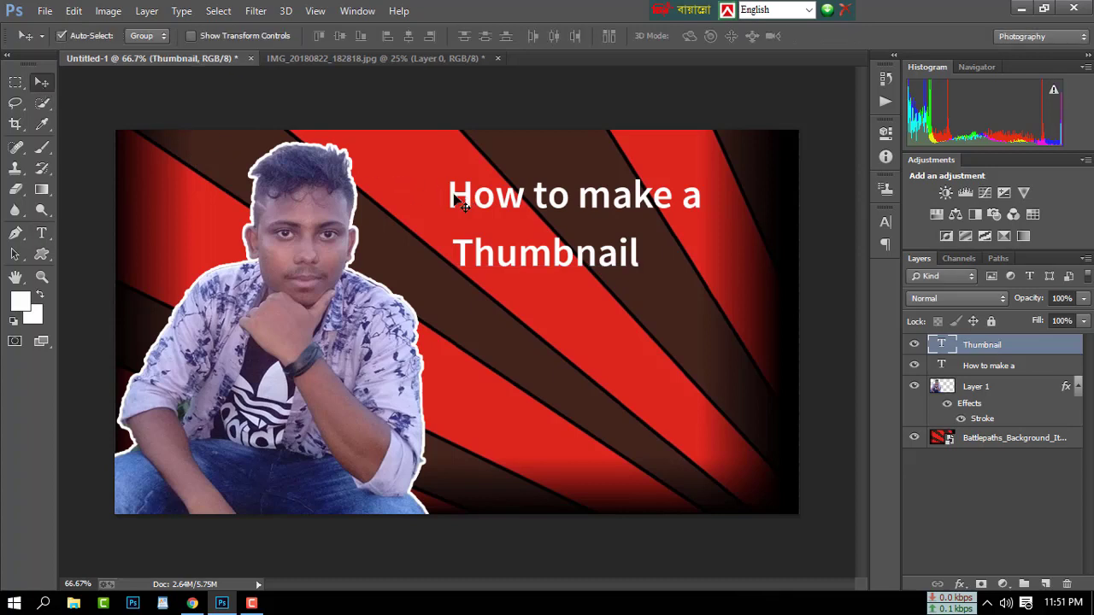
pyautogui.click(460, 203)
# Enlarge 'How to make a' to 30 pt and shift it left to fit.
pyautogui.click(42, 232)
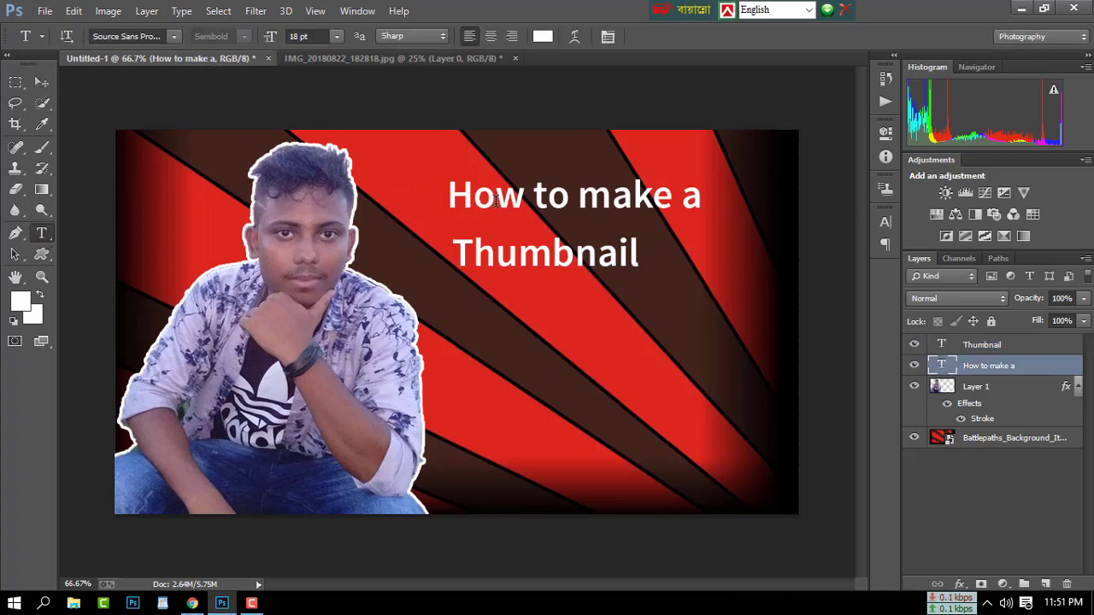
pyautogui.click(520, 195)
pyautogui.hotkey('ctrl', 'a')
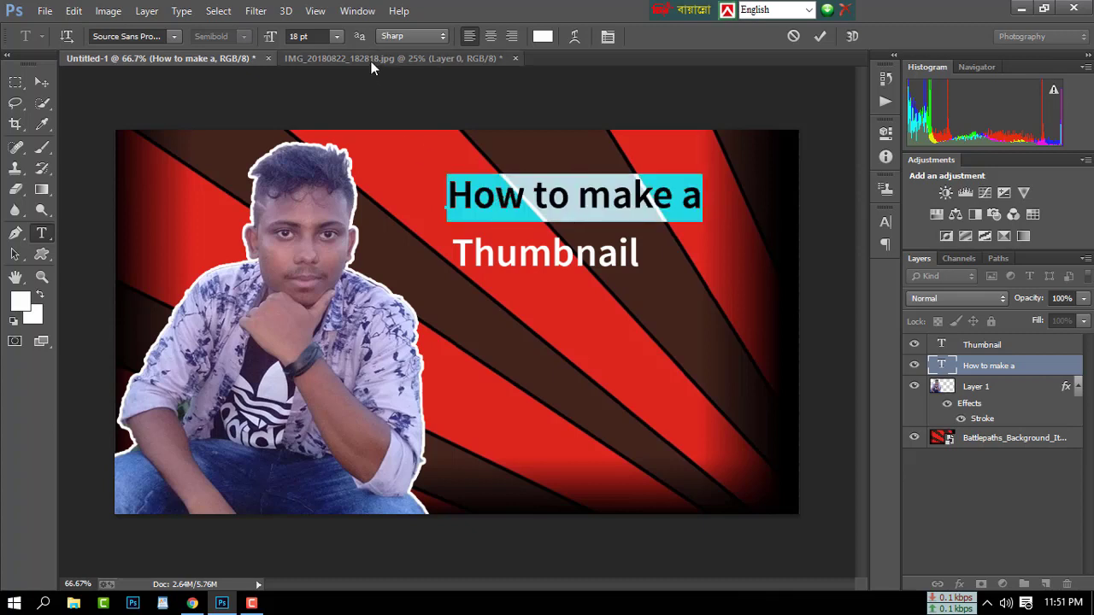
pyautogui.click(339, 39)
pyautogui.click(324, 237)
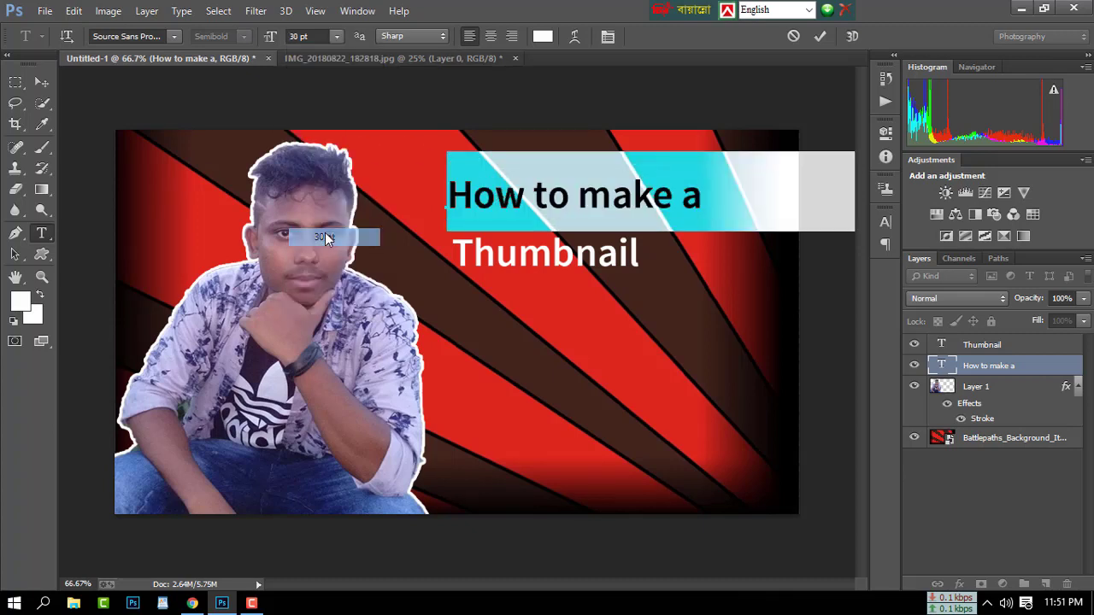
pyautogui.click(39, 80)
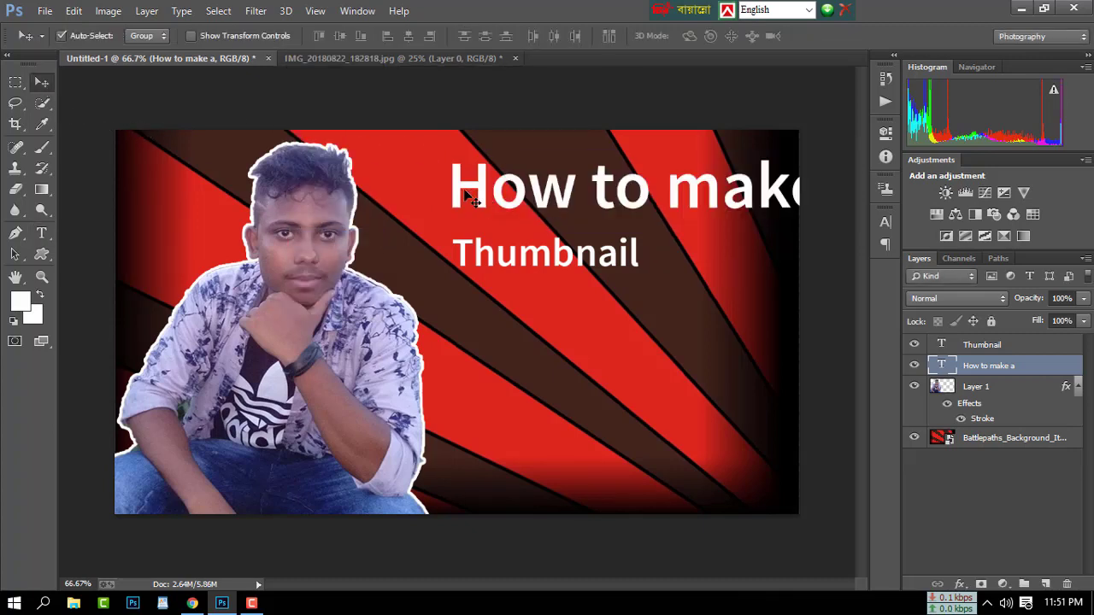
pyautogui.moveTo(468, 197); pyautogui.dragTo(408, 190)
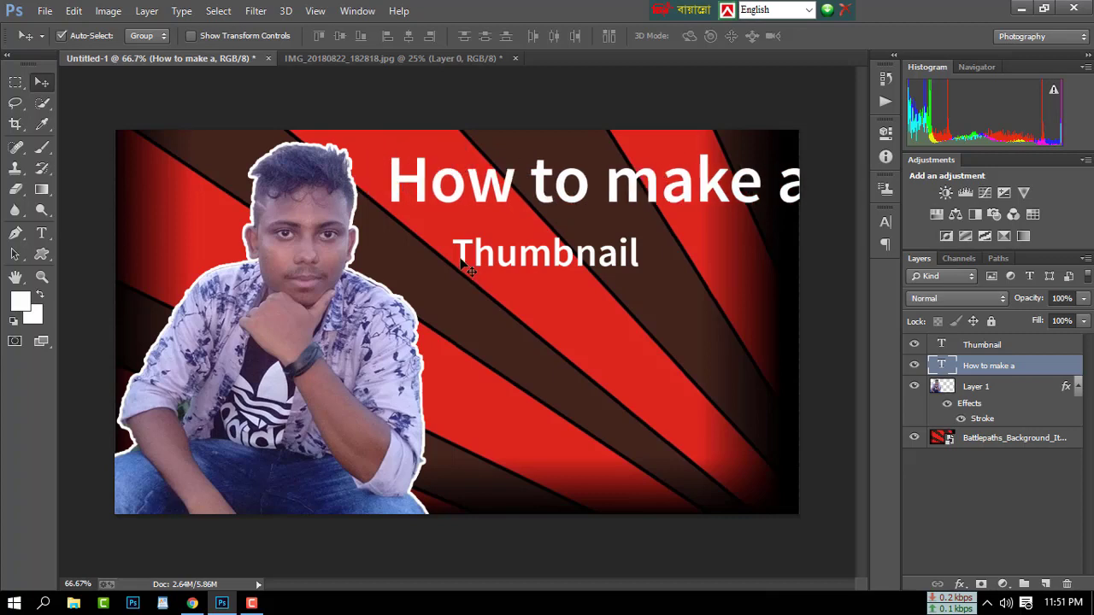
# Enlarge 'Thumbnail' to 30 pt and align it under the heading's left edge.
pyautogui.click(468, 270)
pyautogui.click(41, 232)
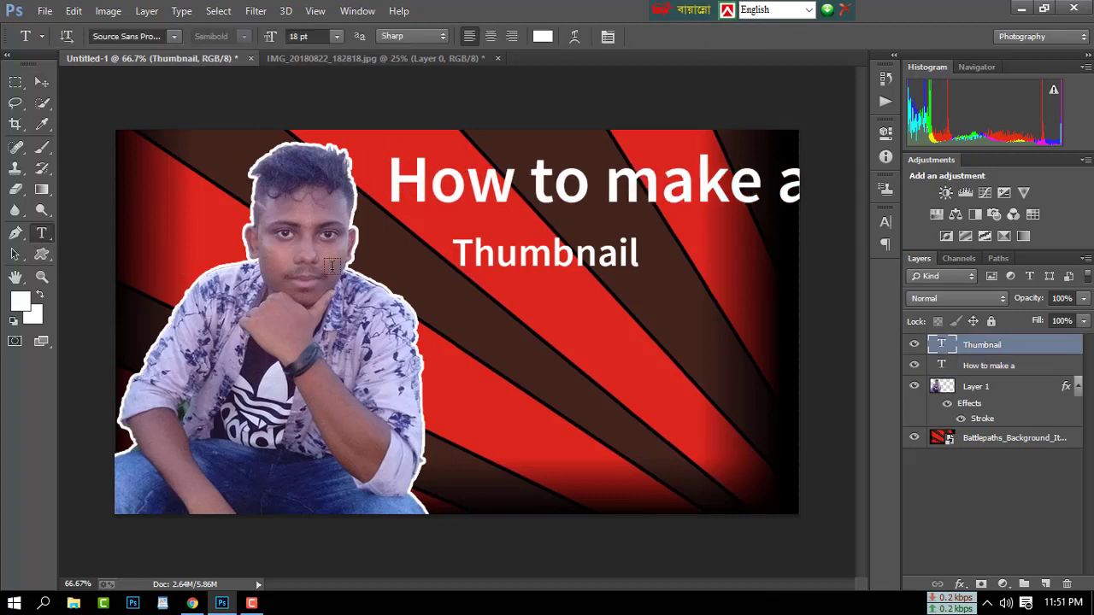
pyautogui.click(546, 257)
pyautogui.hotkey('ctrl', 'a')
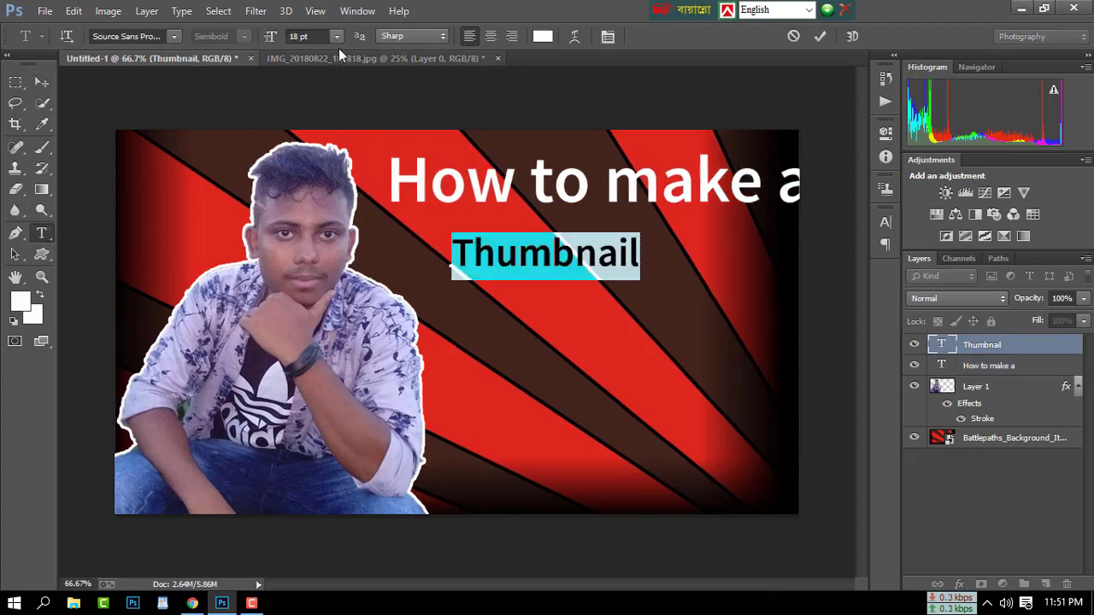
pyautogui.click(337, 36)
pyautogui.click(318, 235)
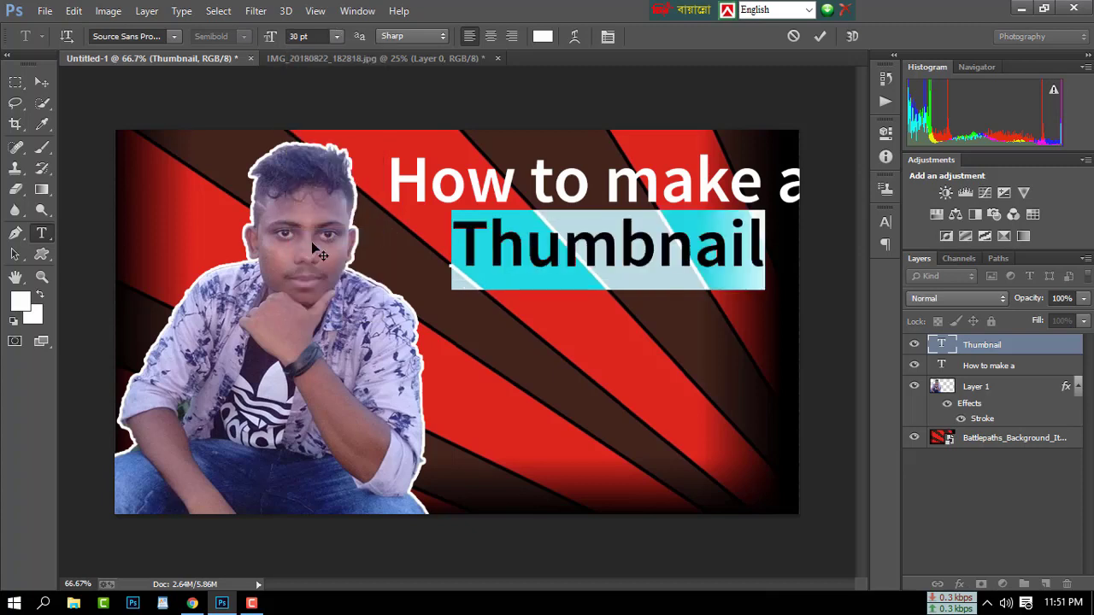
pyautogui.click(41, 82)
pyautogui.moveTo(455, 256); pyautogui.dragTo(397, 265)
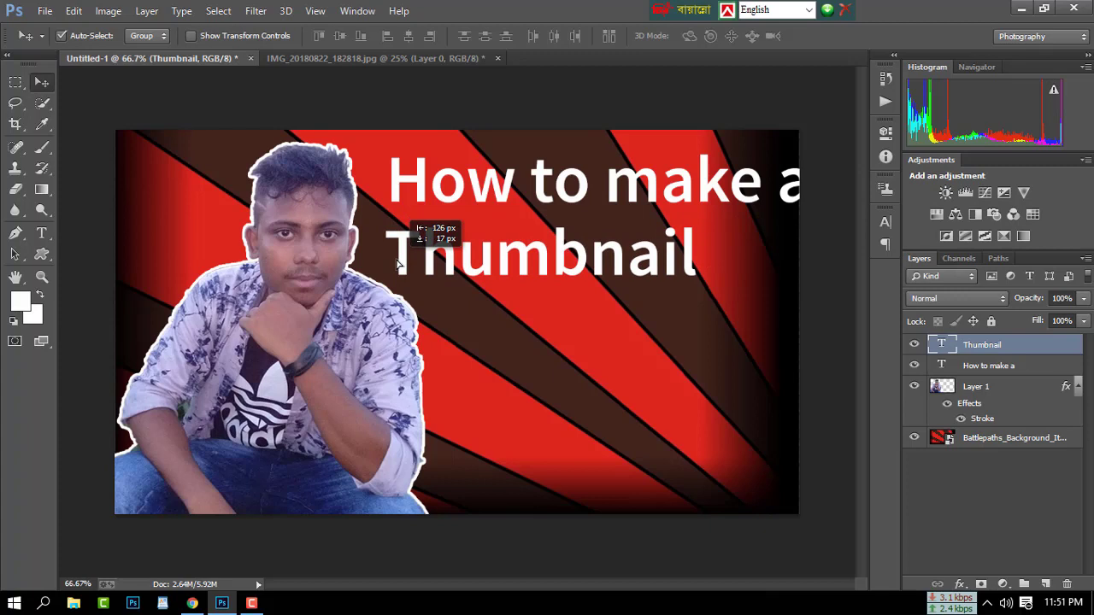
pyautogui.moveTo(397, 265); pyautogui.dragTo(398, 264)
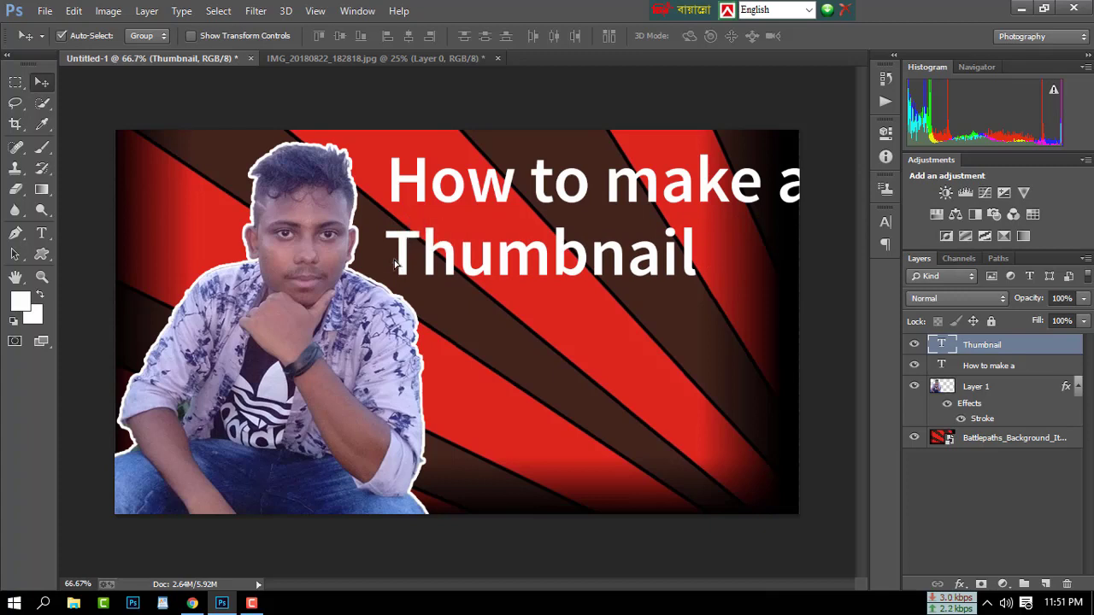
pyautogui.click(43, 235)
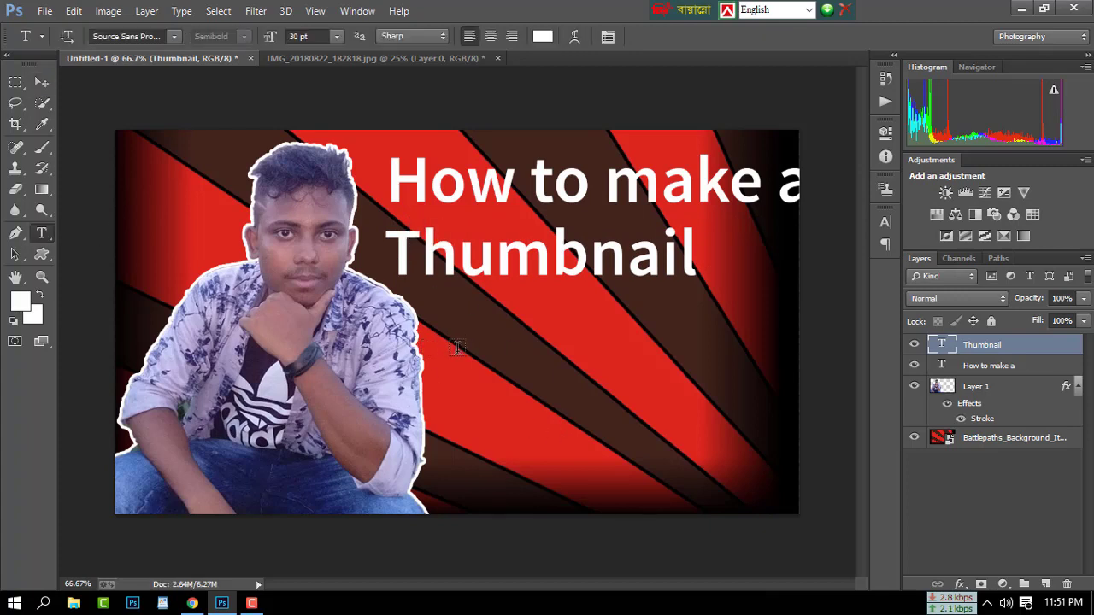
# Type 'For YouTube' as a third line and place it beneath 'Thumbnail'.
pyautogui.click(455, 357)
pyautogui.write('Fo')
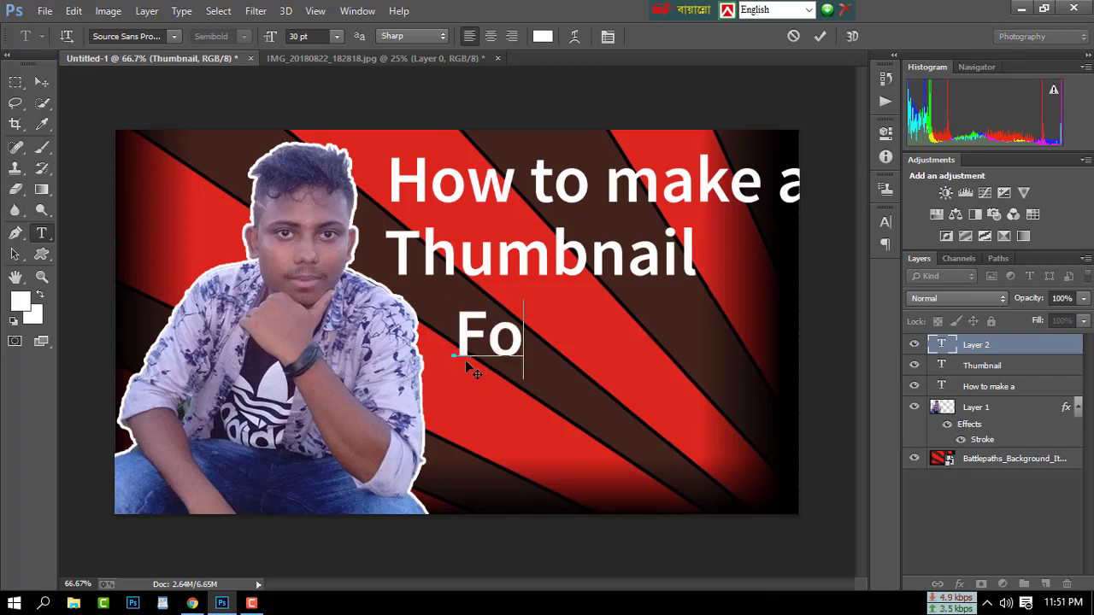
pyautogui.write('r ')
pyautogui.write('Yout')
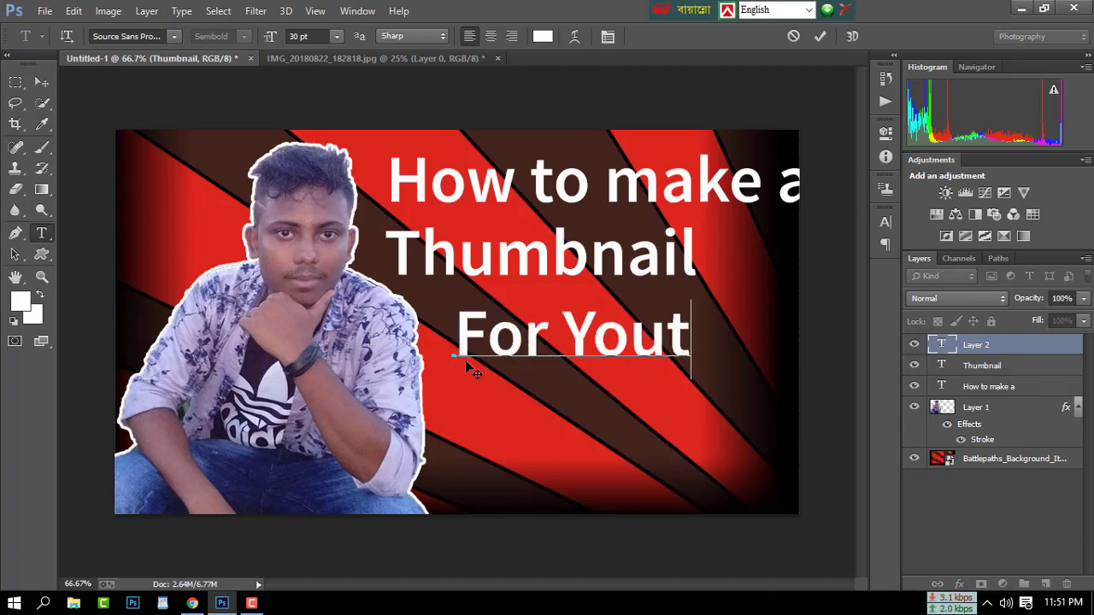
pyautogui.write('ube')
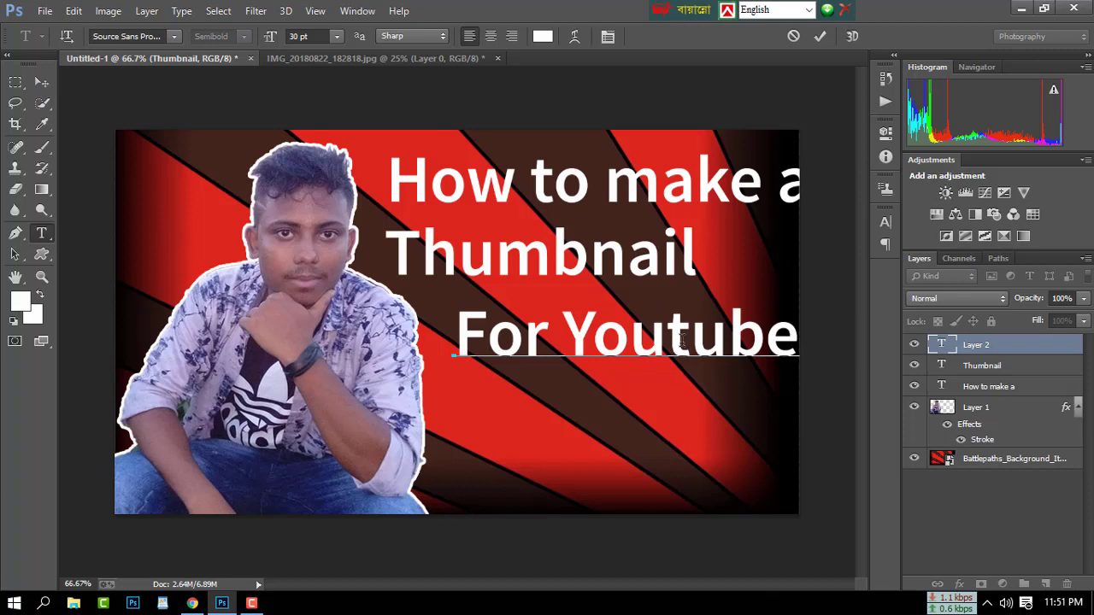
pyautogui.press('Delete')
pyautogui.write('T')
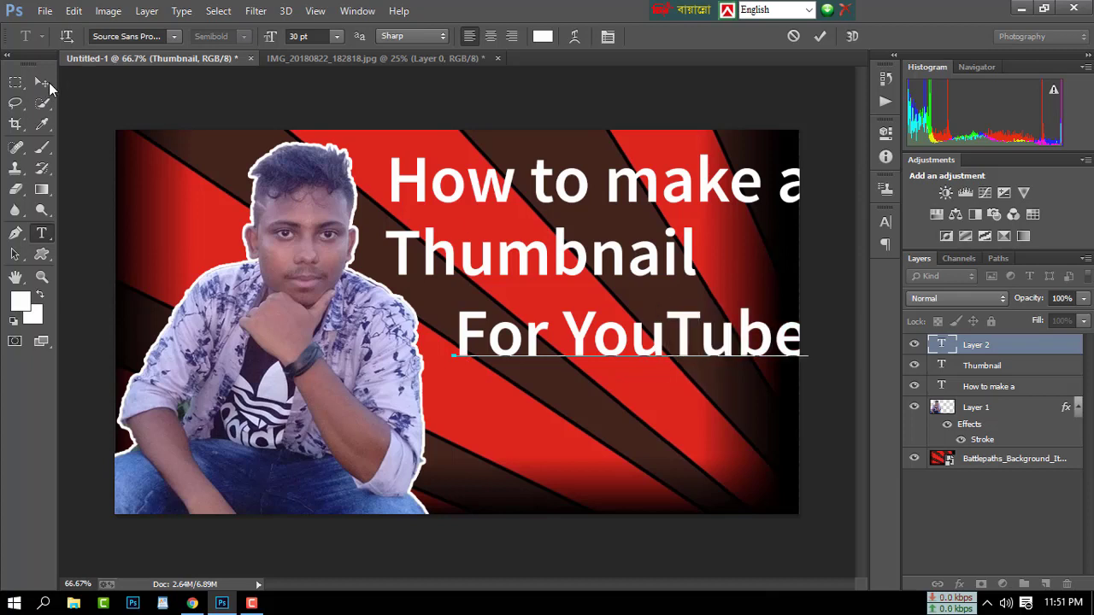
pyautogui.click(41, 82)
pyautogui.moveTo(464, 350); pyautogui.dragTo(438, 340)
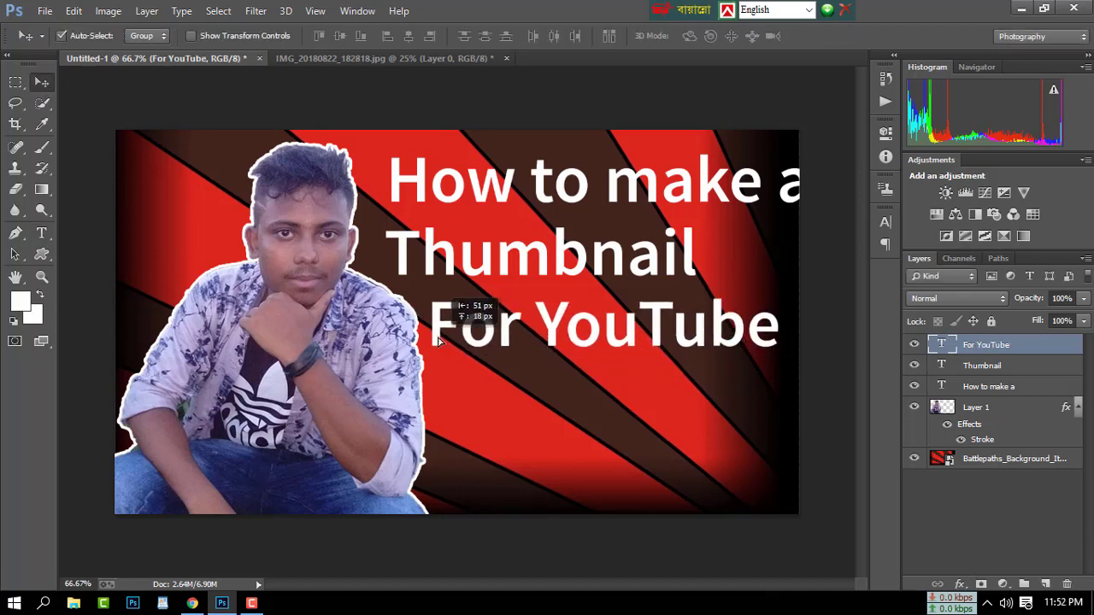
pyautogui.click(41, 232)
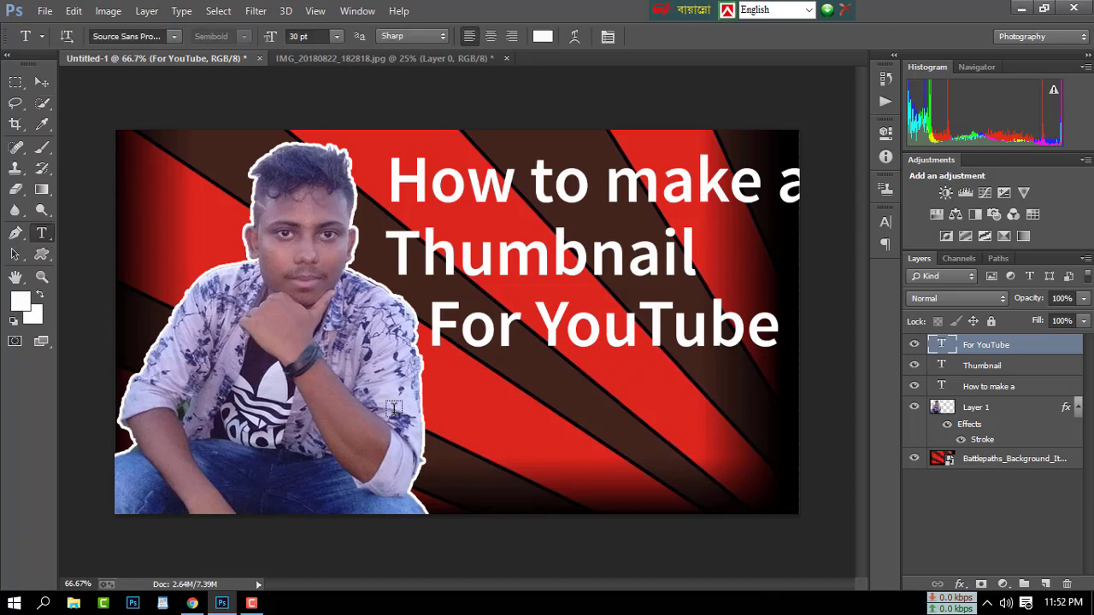
# Type 'Videos Bangla' as a fourth line and position it under 'For YouTube'.
pyautogui.click(463, 404)
pyautogui.write('Vi ')
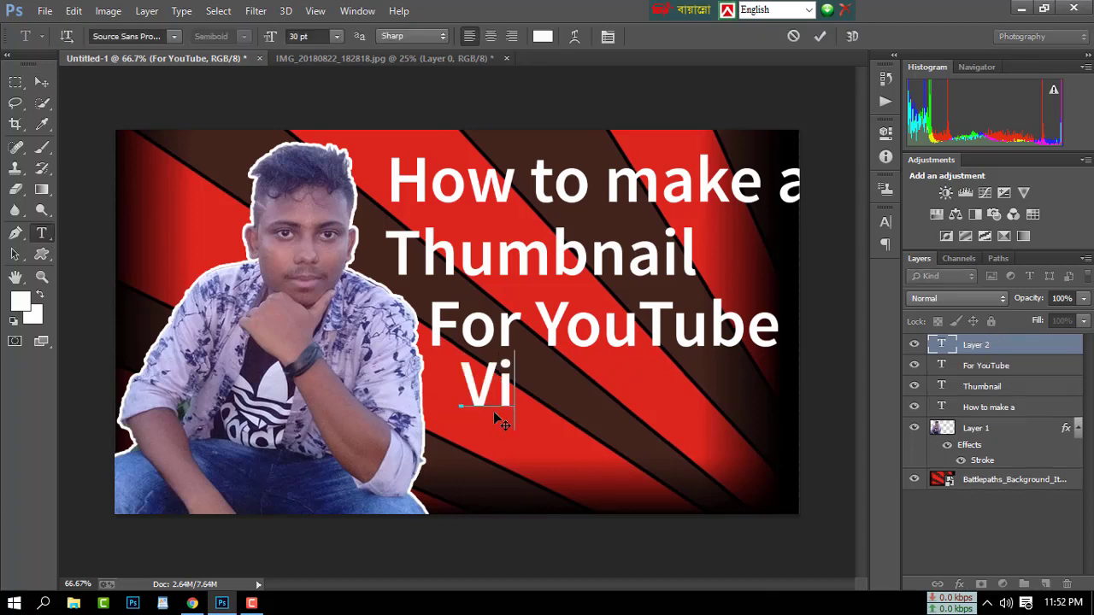
pyautogui.write('deos')
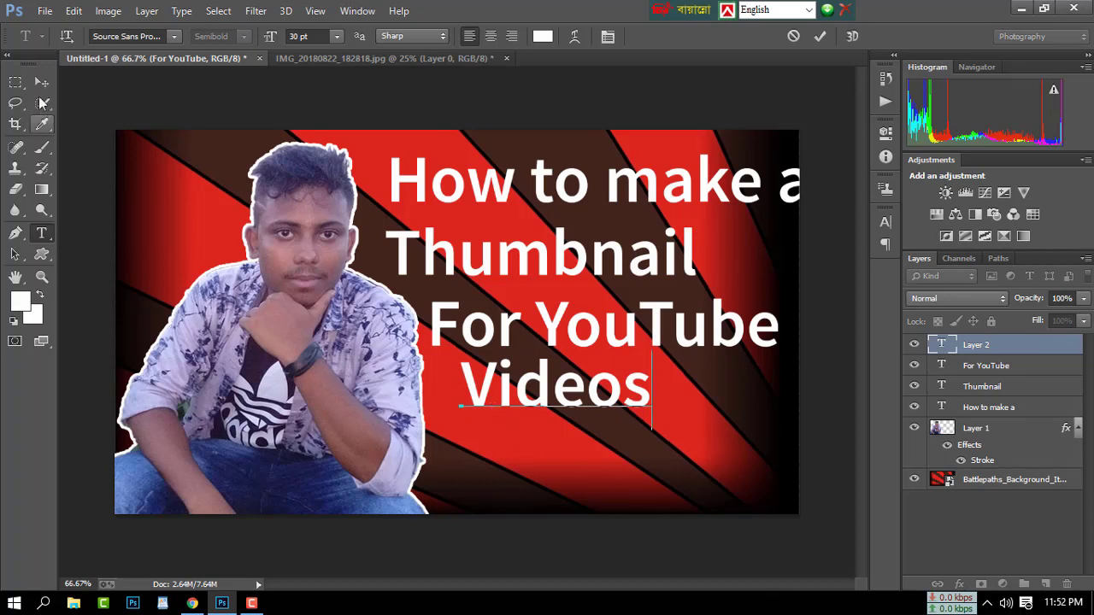
pyautogui.click(40, 82)
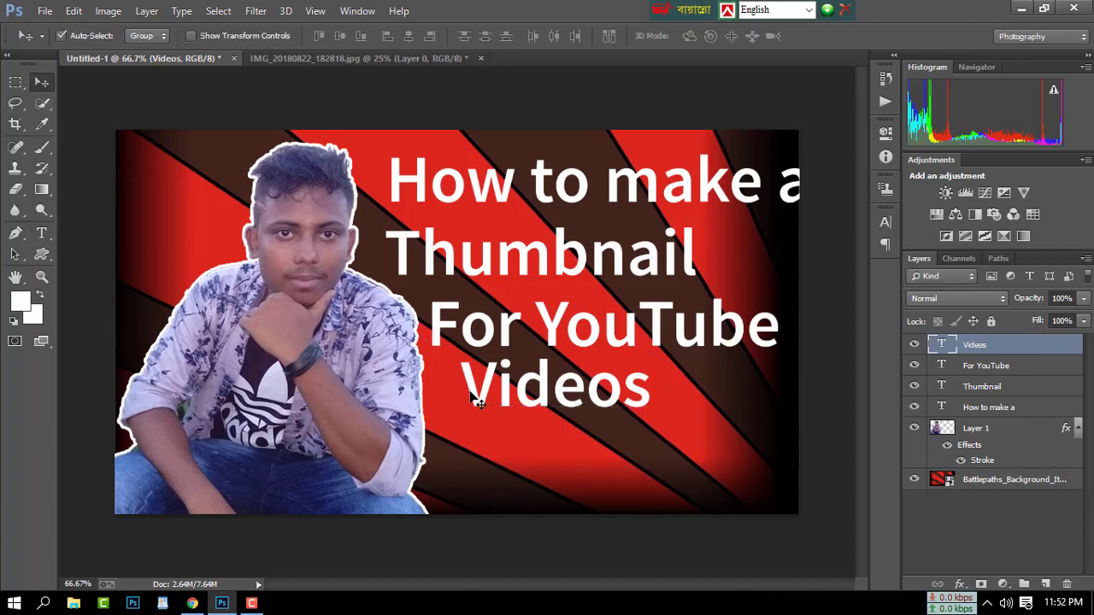
pyautogui.moveTo(475, 400); pyautogui.dragTo(448, 409)
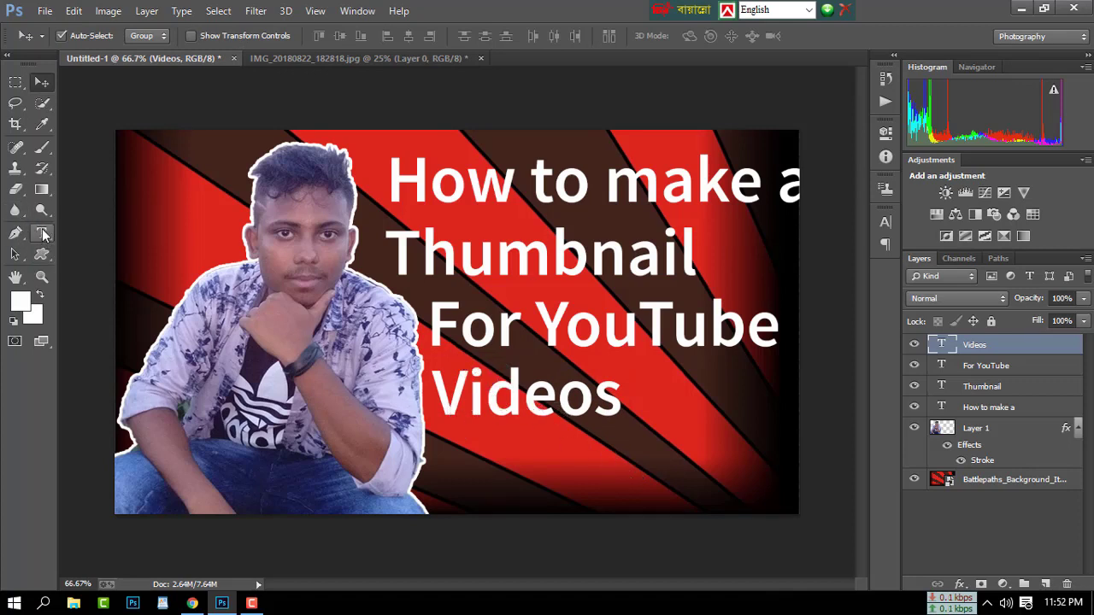
pyautogui.click(41, 232)
pyautogui.click(617, 407)
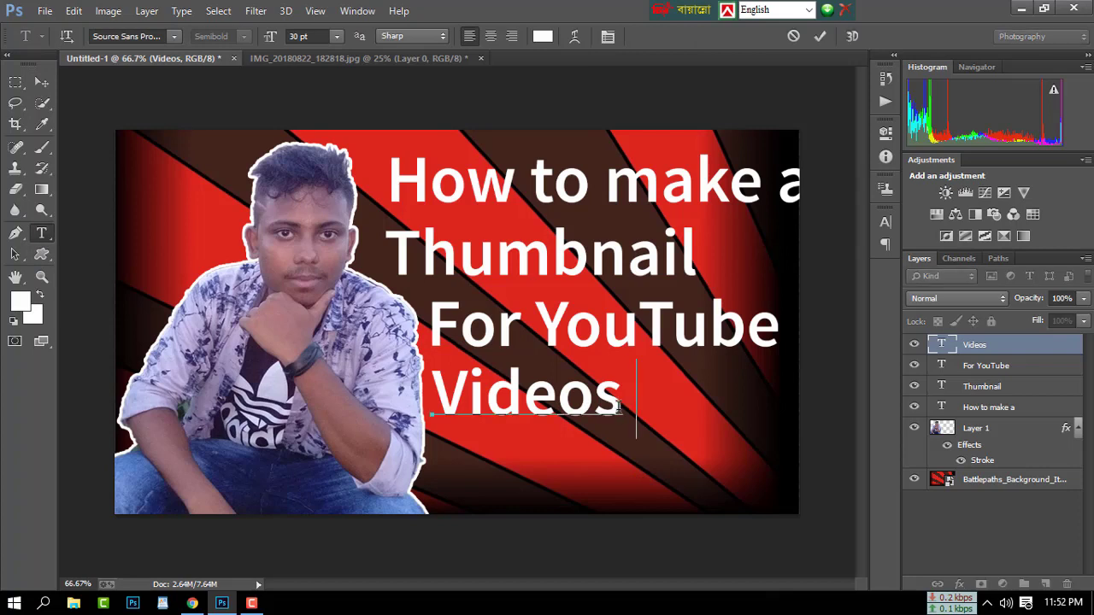
pyautogui.write('Bangl')
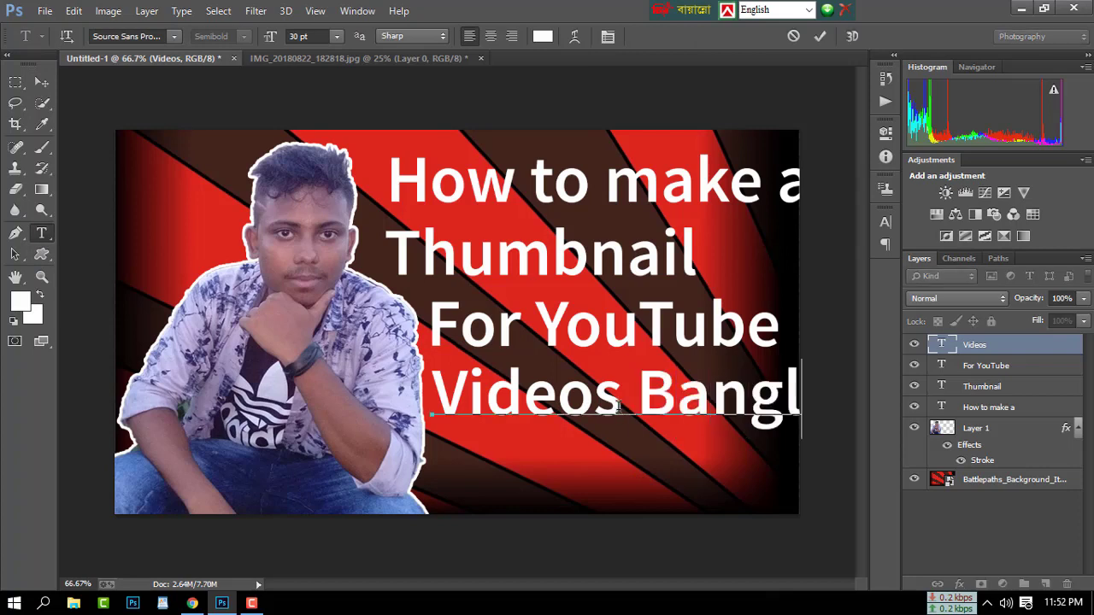
pyautogui.write('a')
pyautogui.click(42, 82)
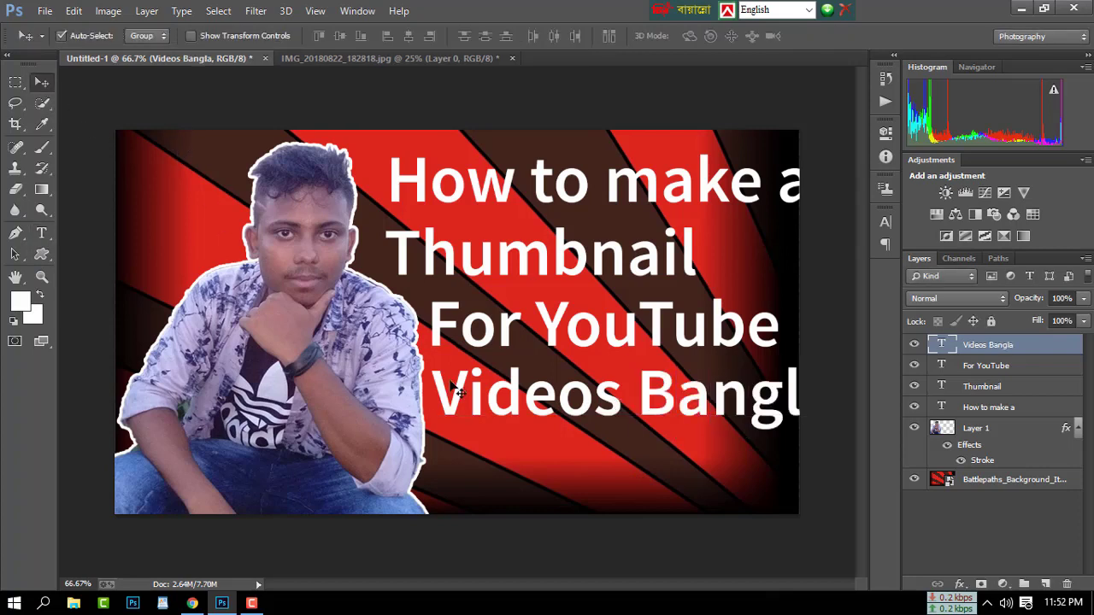
pyautogui.moveTo(455, 407); pyautogui.dragTo(446, 403)
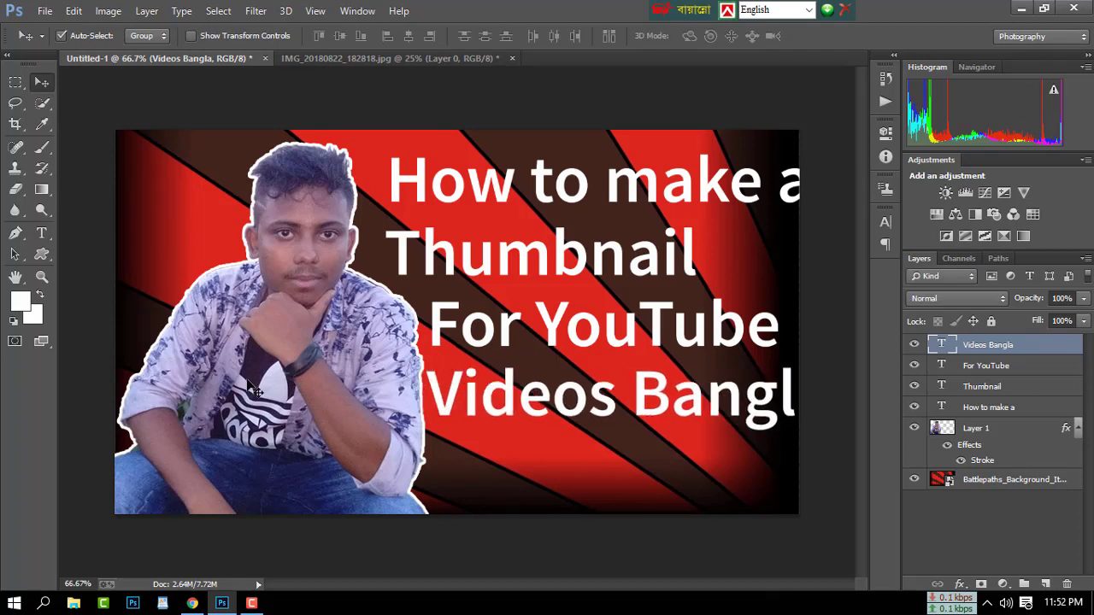
# Move the portrait cut-out and the 'Videos Bangla' line slightly left.
pyautogui.moveTo(253, 390); pyautogui.dragTo(248, 386)
pyautogui.moveTo(252, 389); pyautogui.dragTo(242, 388)
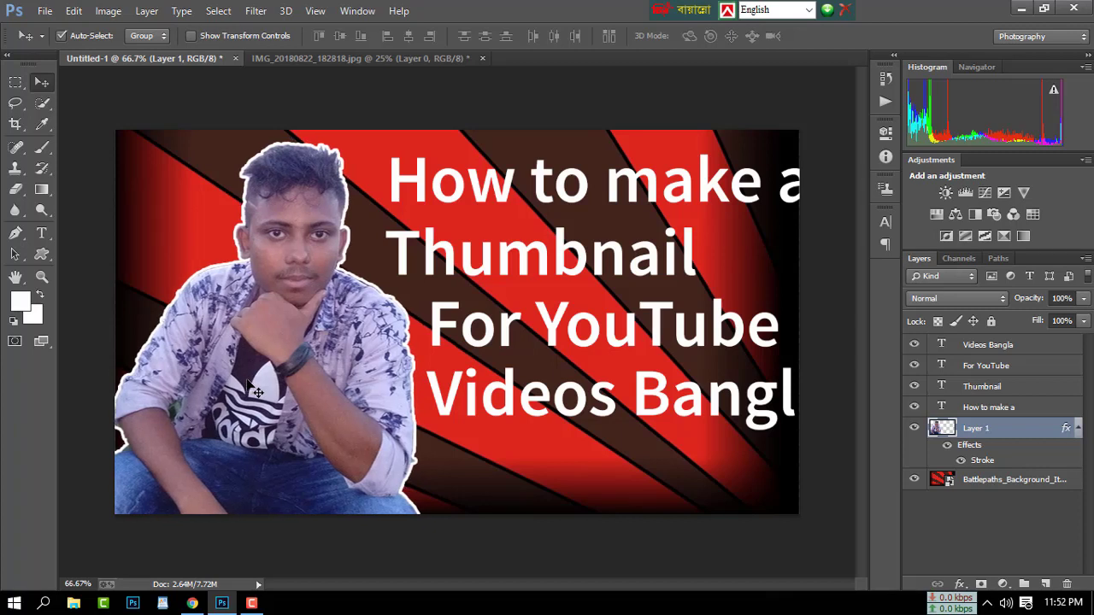
pyautogui.moveTo(445, 410); pyautogui.dragTo(376, 419)
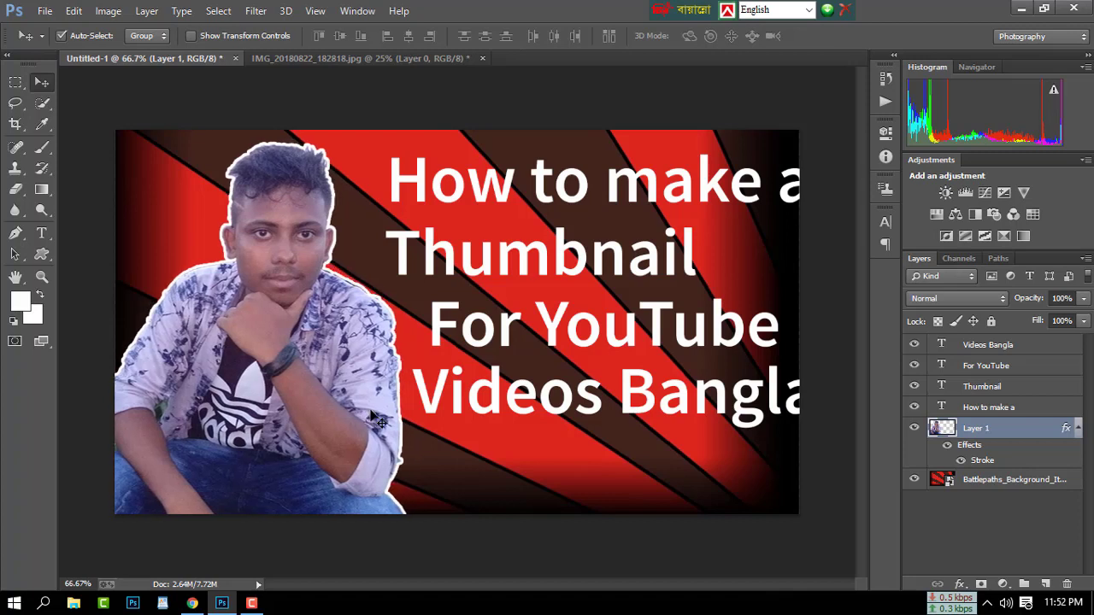
pyautogui.press('Left')
pyautogui.press('Left')
pyautogui.press('Left')
pyautogui.press('Left')
pyautogui.press('Left')
pyautogui.press('Left')
pyautogui.press('Left')
pyautogui.press('Left')
pyautogui.press('Left')
pyautogui.press('Left')
pyautogui.press('Left')
pyautogui.press('Left')
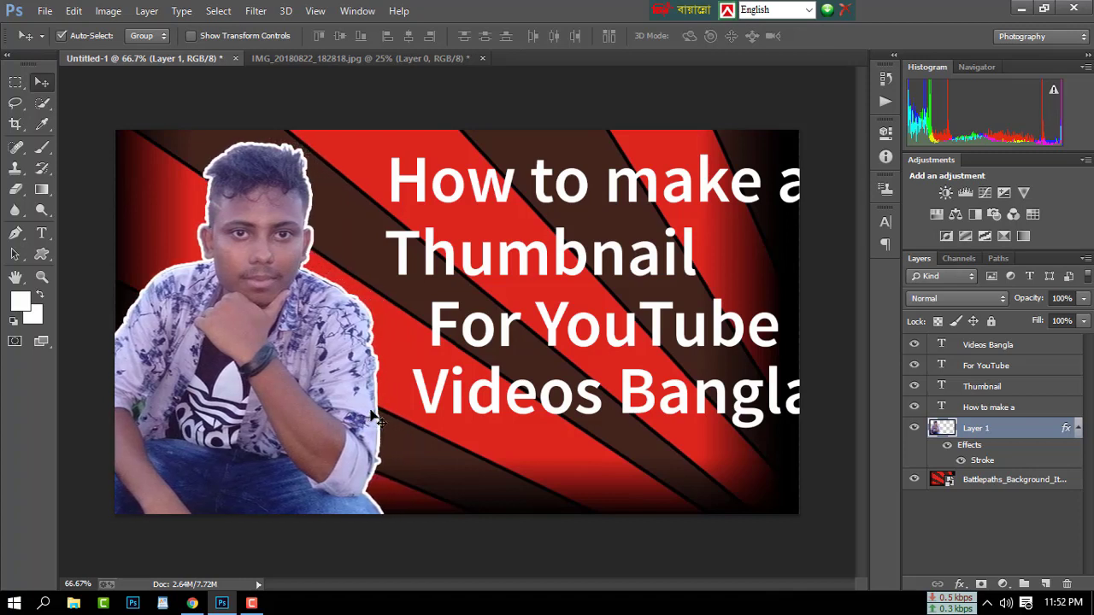
pyautogui.press('Left')
pyautogui.moveTo(423, 411); pyautogui.dragTo(396, 408)
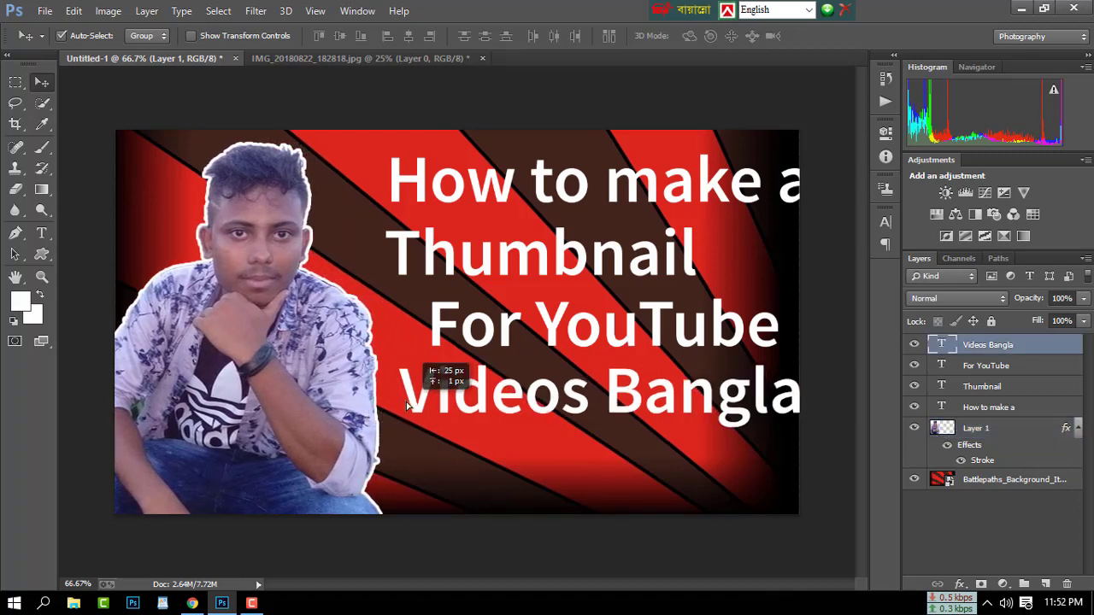
# Drag 'For YouTube', 'Thumbnail' and 'How to make a' left to line them up.
pyautogui.moveTo(438, 342); pyautogui.dragTo(395, 339)
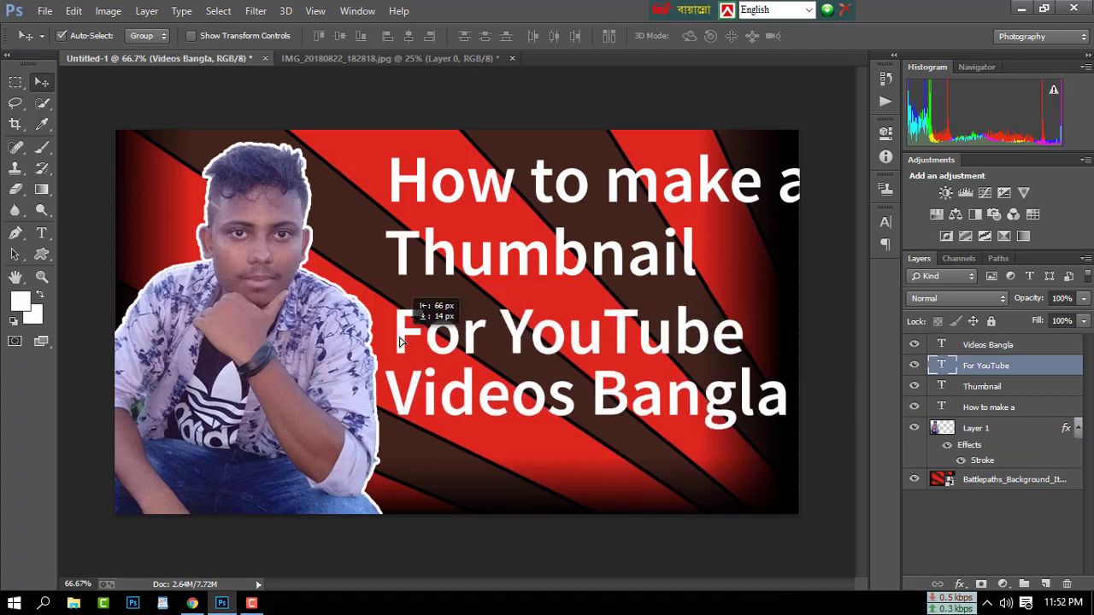
pyautogui.moveTo(397, 255); pyautogui.dragTo(402, 261)
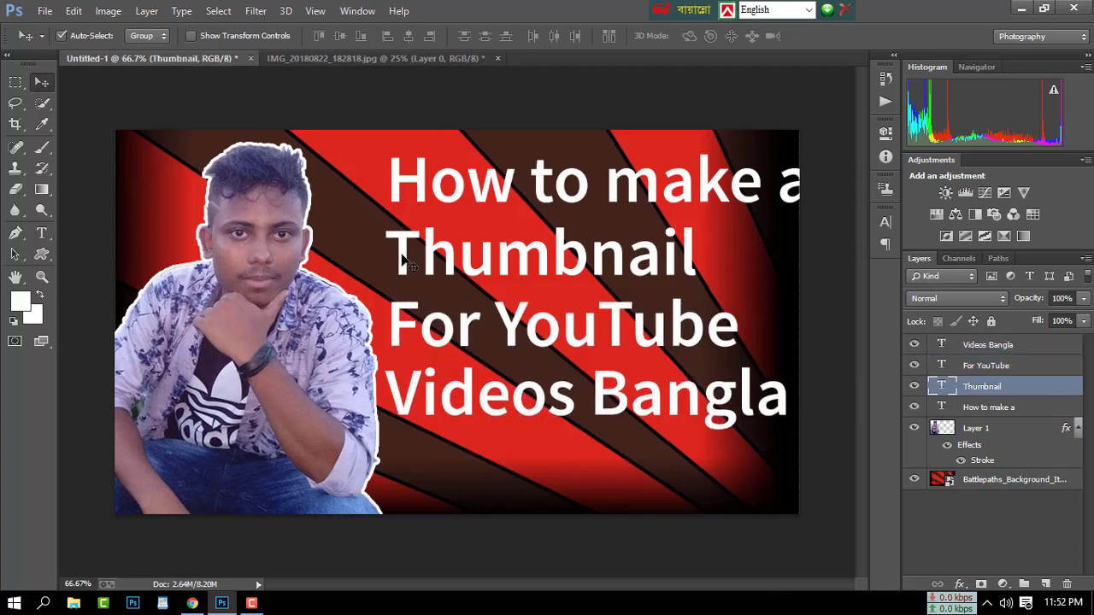
pyautogui.moveTo(406, 200); pyautogui.dragTo(405, 200)
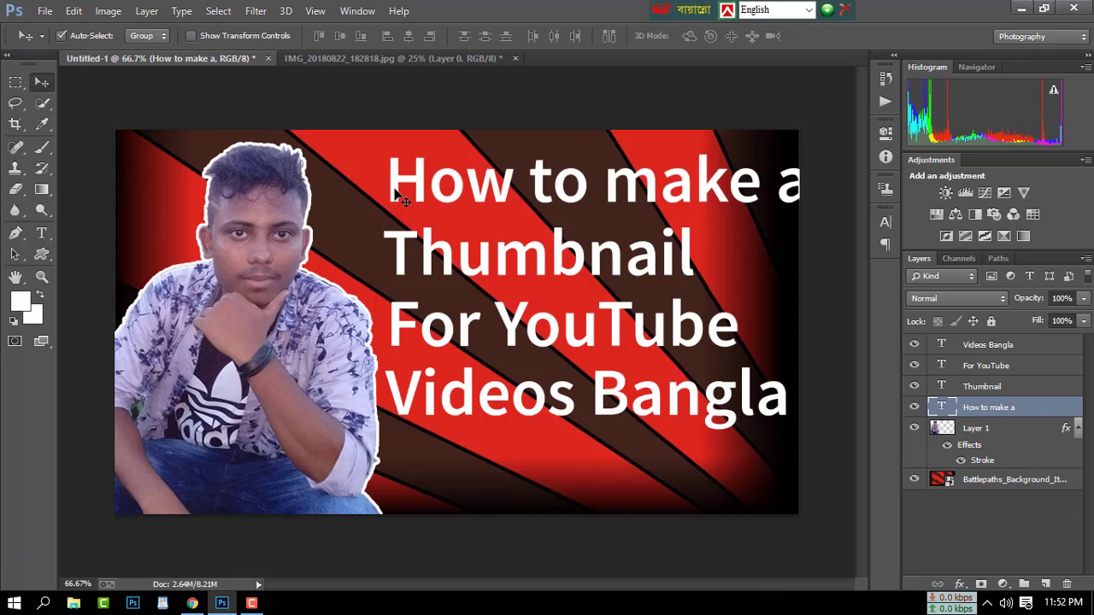
pyautogui.moveTo(409, 275); pyautogui.dragTo(406, 275)
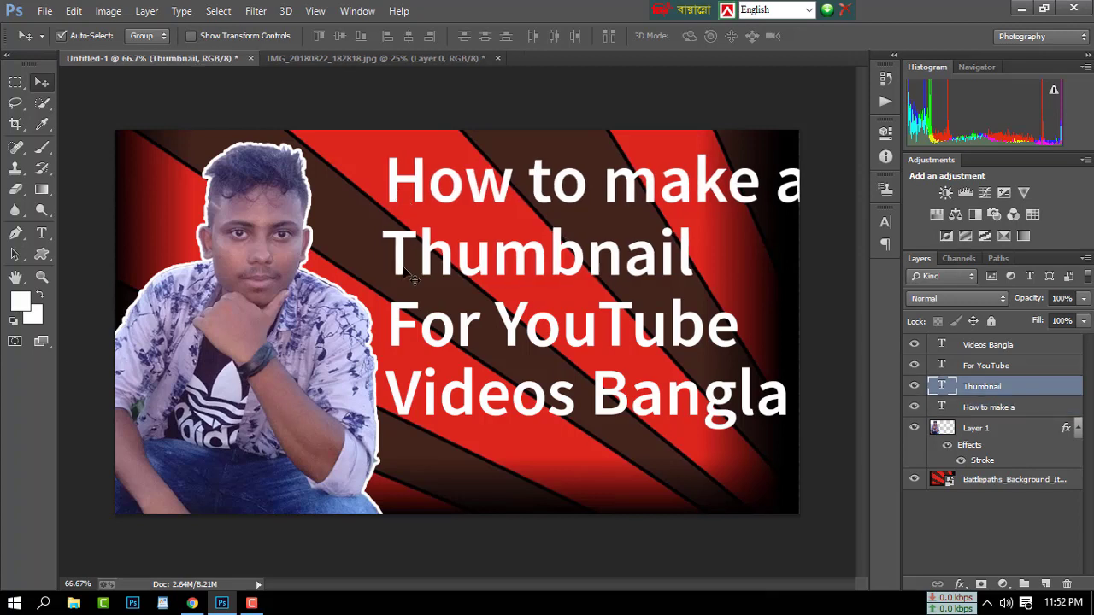
pyautogui.click(395, 345)
pyautogui.click(411, 423)
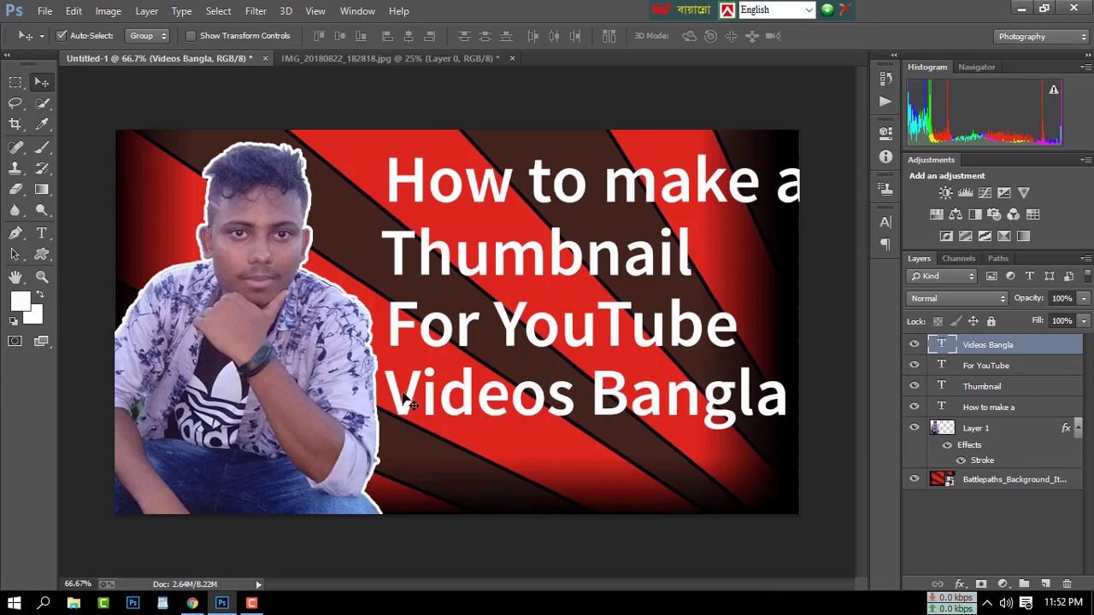
# Nudge each title line left with the arrow keys to align their left edges.
pyautogui.click(406, 203)
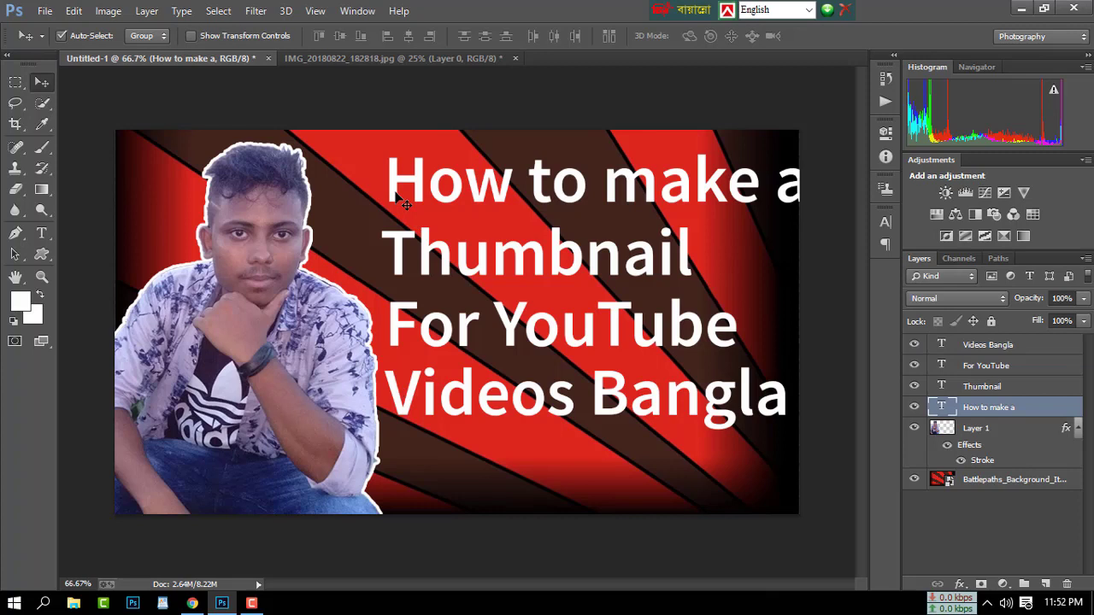
pyautogui.press('Left')
pyautogui.press('Left')
pyautogui.press('Left')
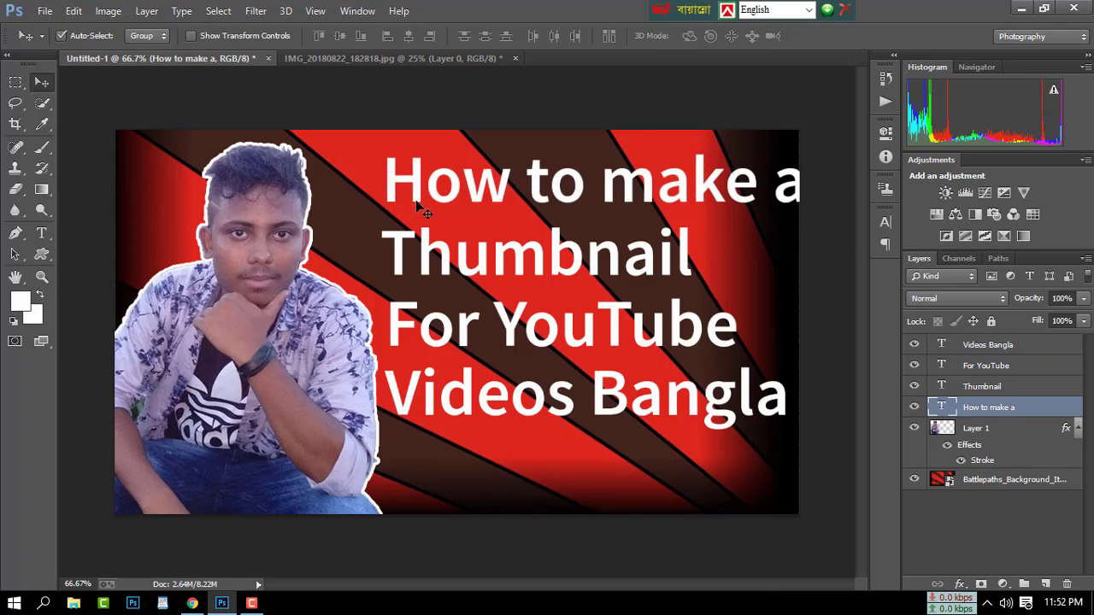
pyautogui.click(402, 268)
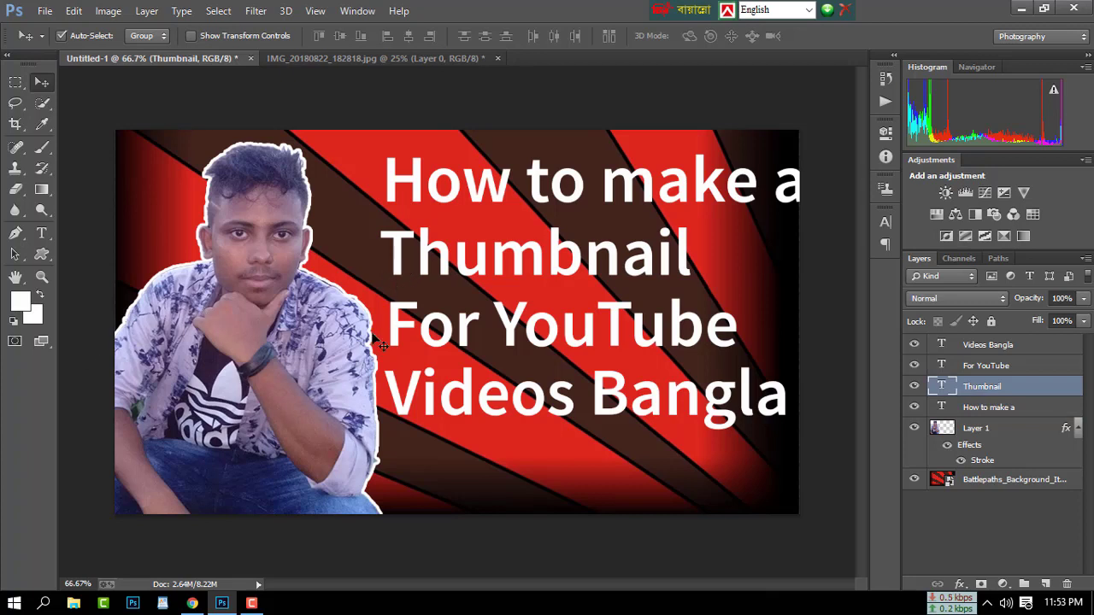
pyautogui.click(405, 195)
pyautogui.press('Left')
pyautogui.press('Left')
pyautogui.press('Left')
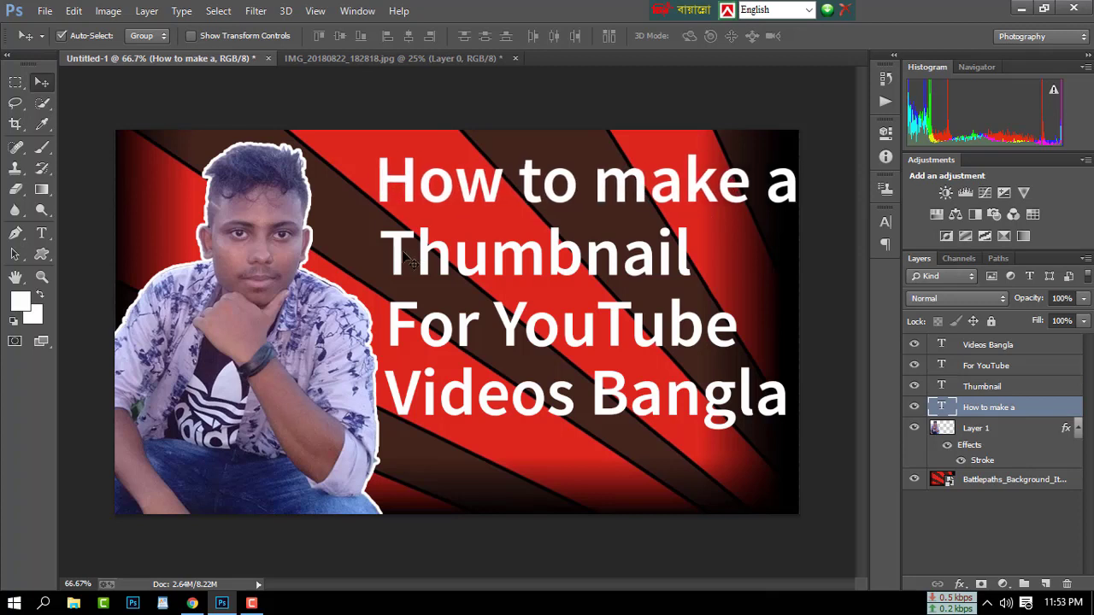
pyautogui.click(409, 267)
pyautogui.press('Left')
pyautogui.press('Left')
pyautogui.press('Left')
pyautogui.press('Left')
pyautogui.press('Left')
pyautogui.press('Left')
pyautogui.click(400, 323)
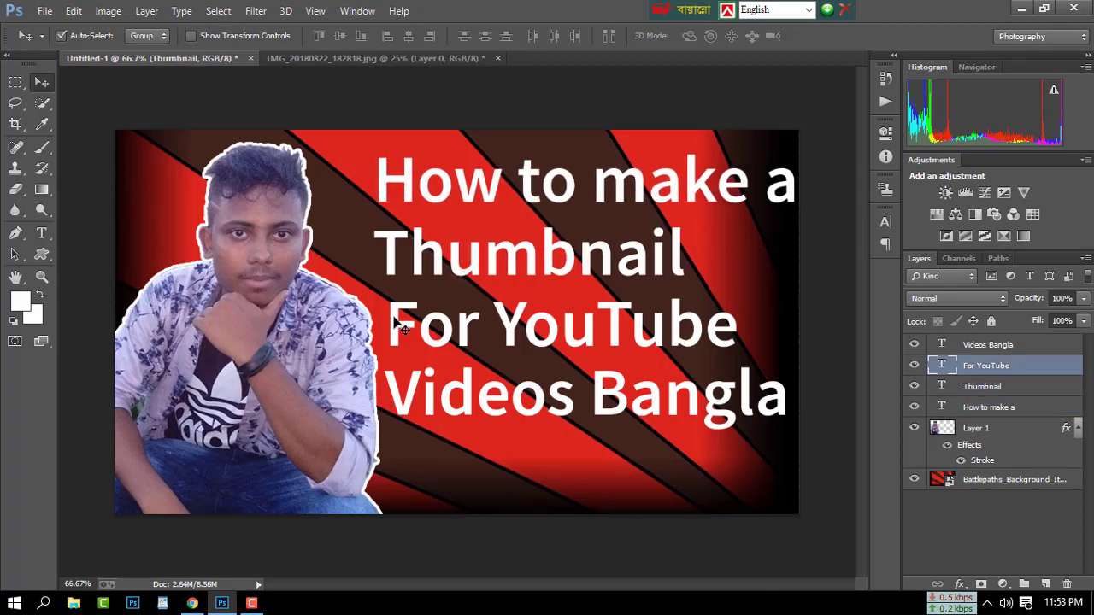
pyautogui.press('Left')
pyautogui.press('Left')
pyautogui.press('Left')
pyautogui.press('Left')
pyautogui.press('Left')
pyautogui.press('Left')
pyautogui.click(399, 401)
pyautogui.press('Left')
pyautogui.press('Left')
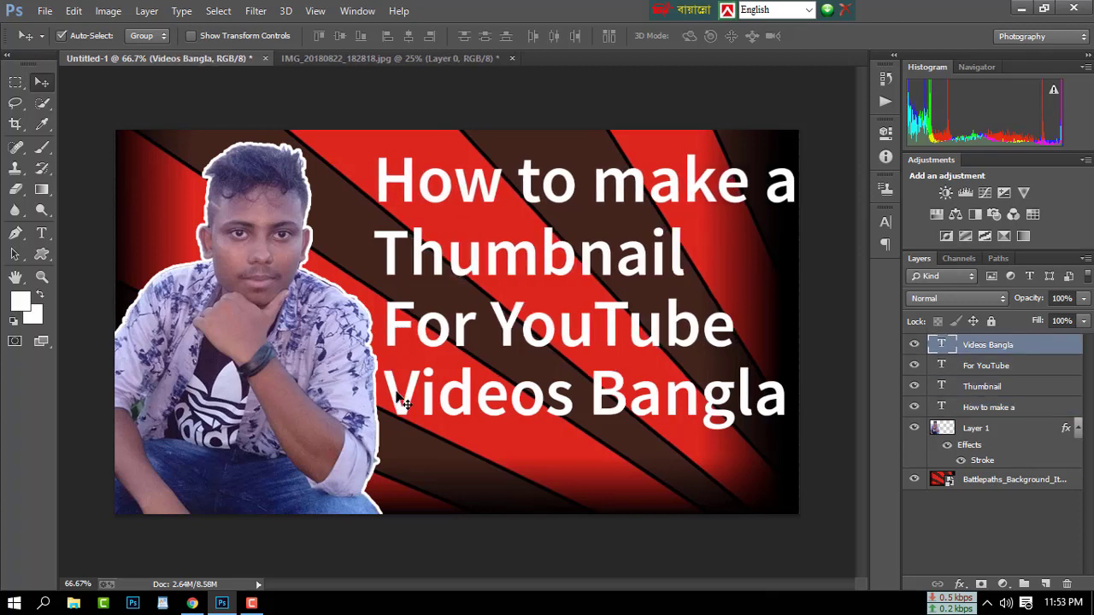
pyautogui.press('Left')
pyautogui.press('Left')
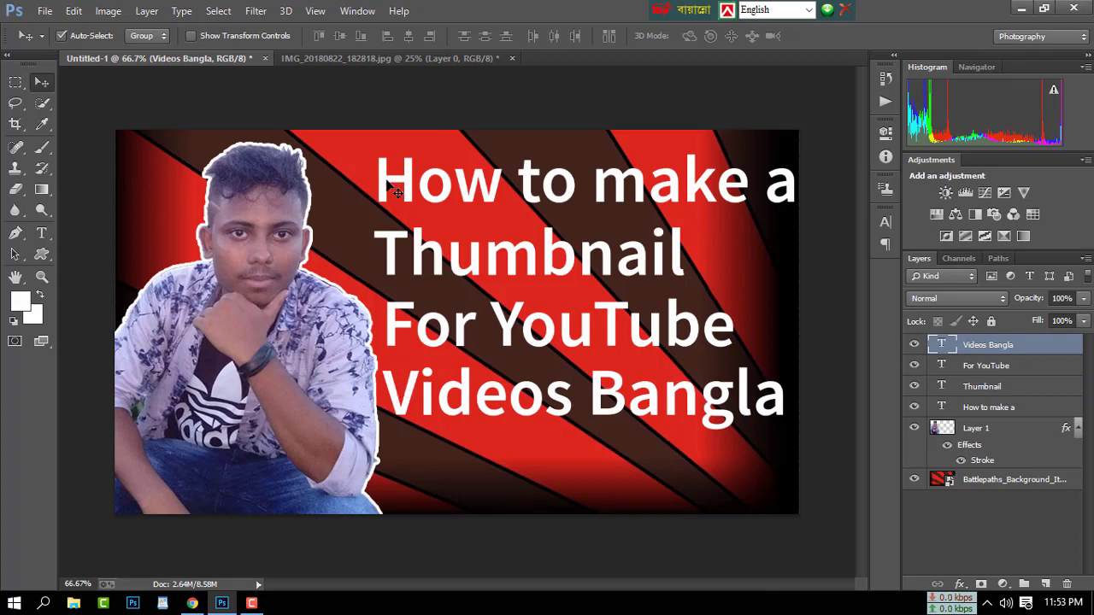
# Give all four title lines a final few-pixel nudge left so they align.
pyautogui.click(398, 193)
pyautogui.press('Left')
pyautogui.press('Left')
pyautogui.click(398, 261)
pyautogui.press('Left')
pyautogui.press('Left')
pyautogui.press('Left')
pyautogui.press('Left')
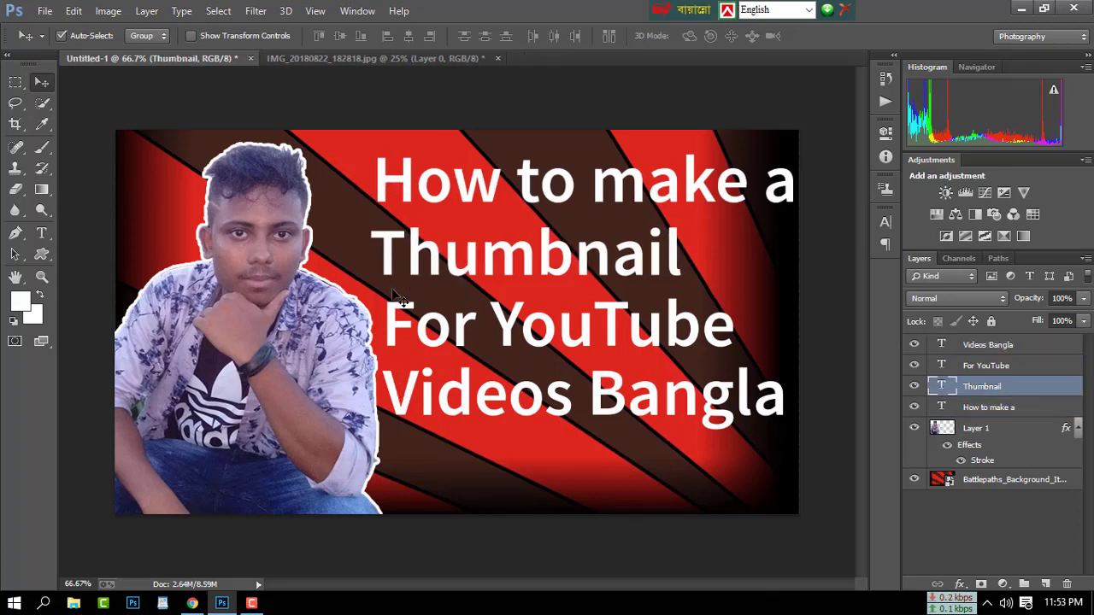
pyautogui.press('Left')
pyautogui.press('Left')
pyautogui.click(399, 325)
pyautogui.press('Left')
pyautogui.press('Left')
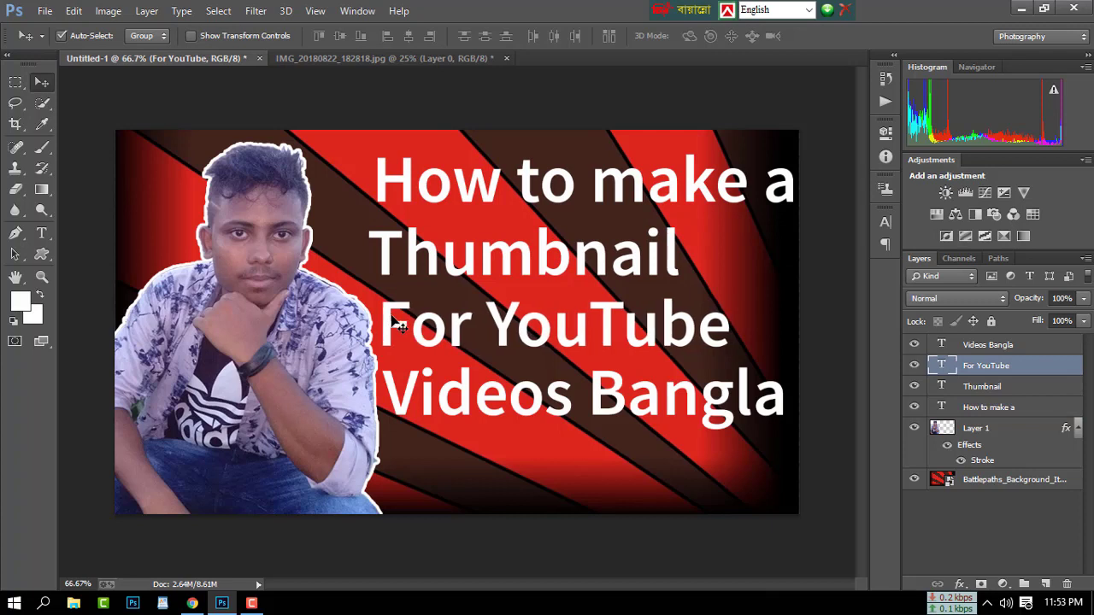
pyautogui.click(398, 398)
pyautogui.press('Left')
pyautogui.press('Left')
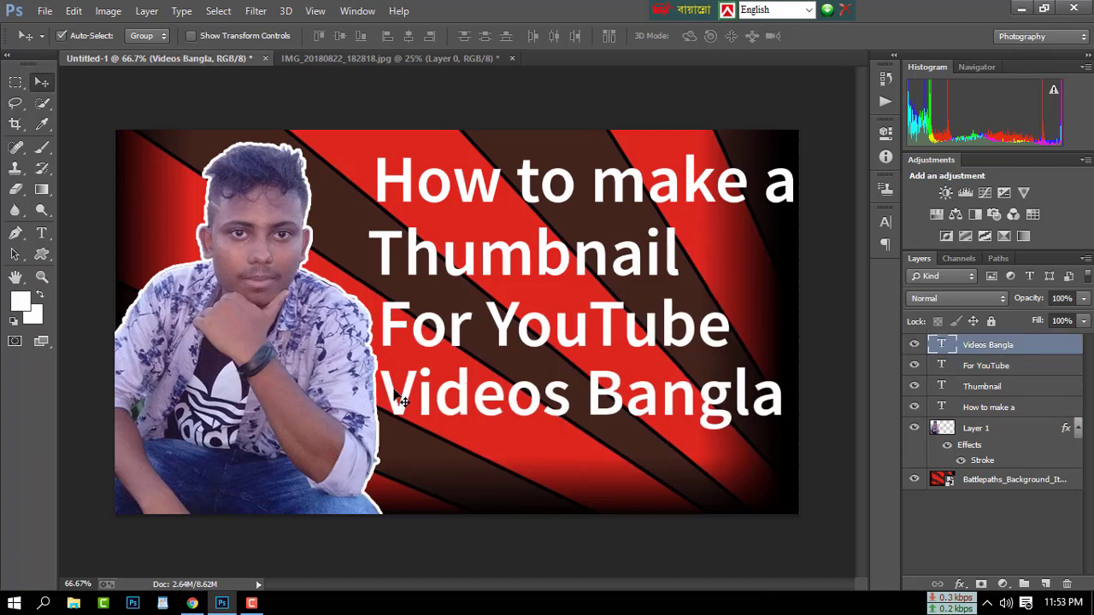
pyautogui.press('Left')
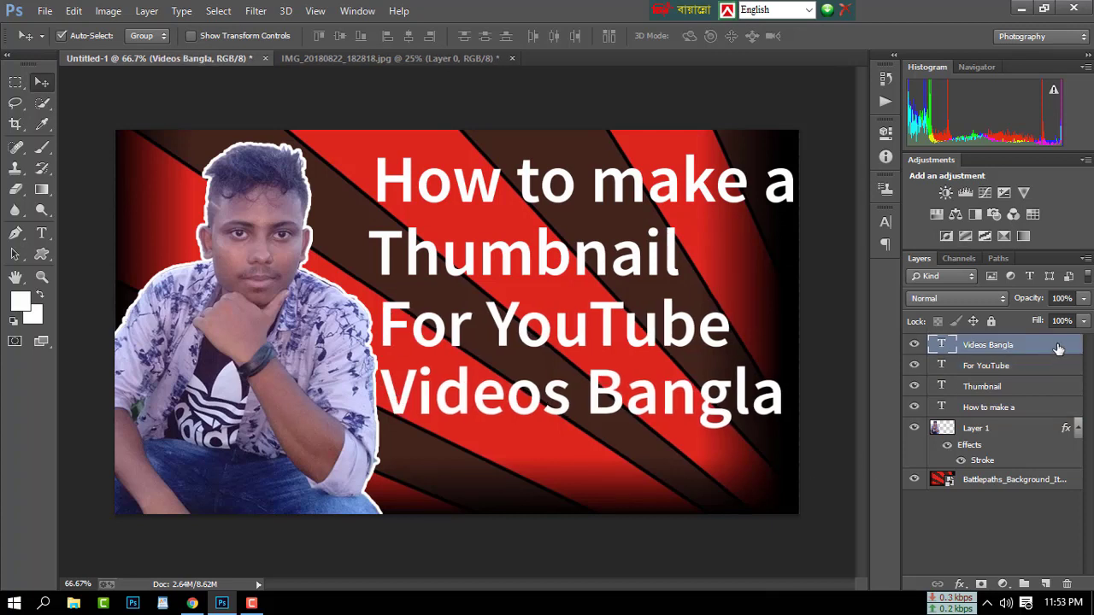
pyautogui.click(1042, 367)
pyautogui.click(1031, 389)
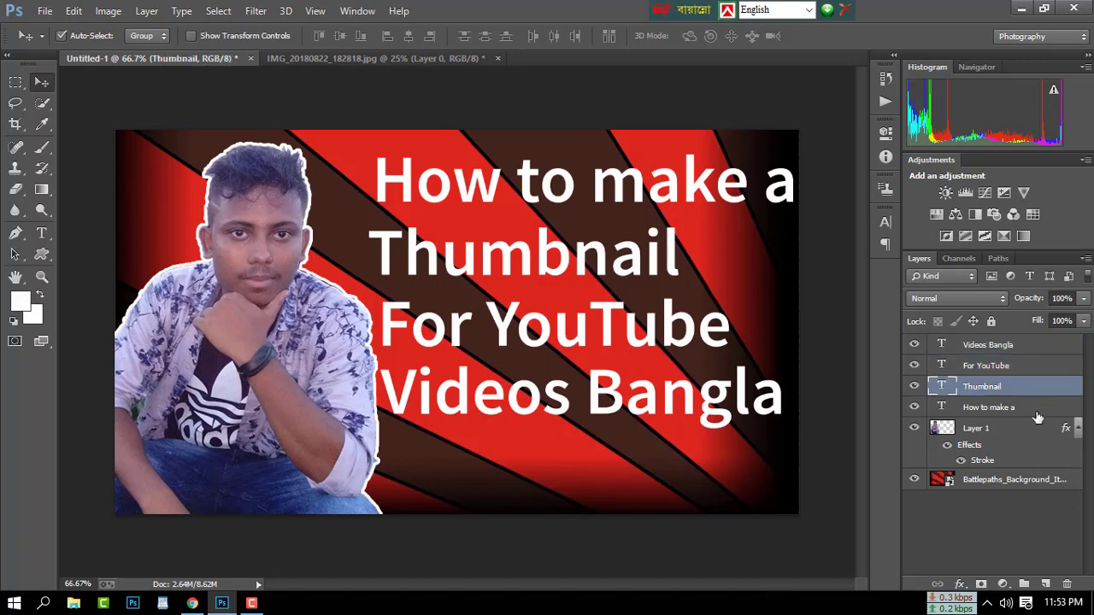
pyautogui.click(1048, 407)
# Enable a 5 px stroke in Layer Style for the 'How to make a' layer.
pyautogui.doubleClick(1052, 410)
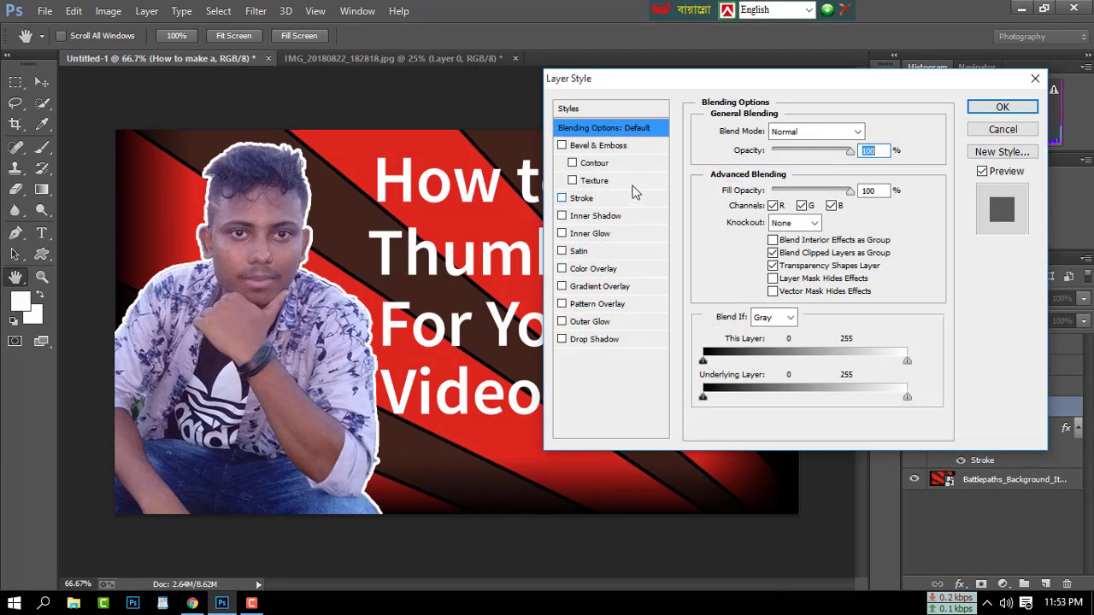
pyautogui.click(562, 198)
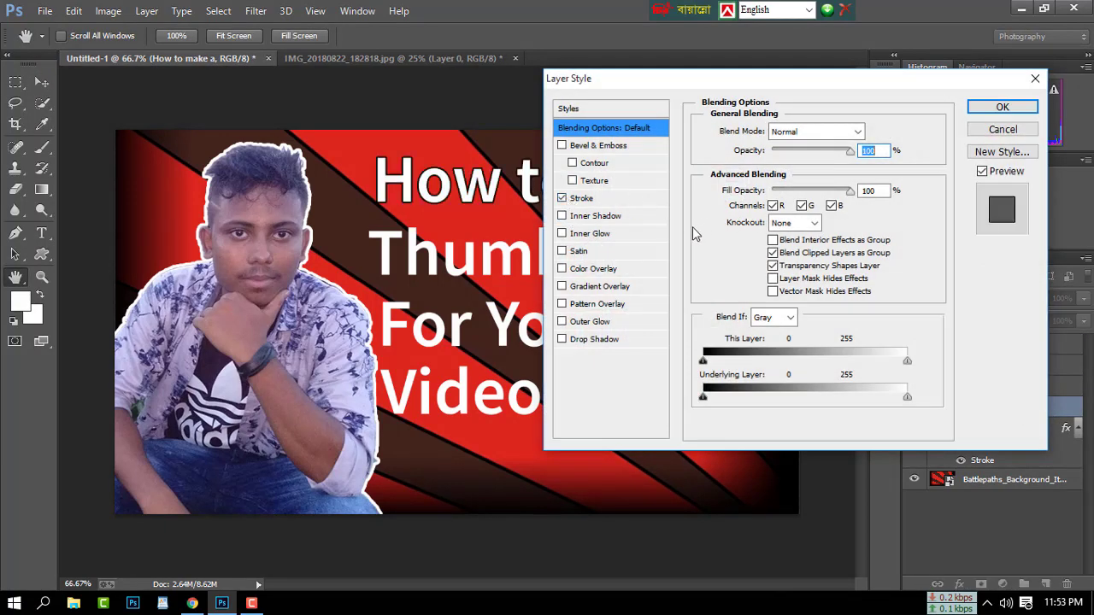
pyautogui.click(603, 199)
pyautogui.click(738, 239)
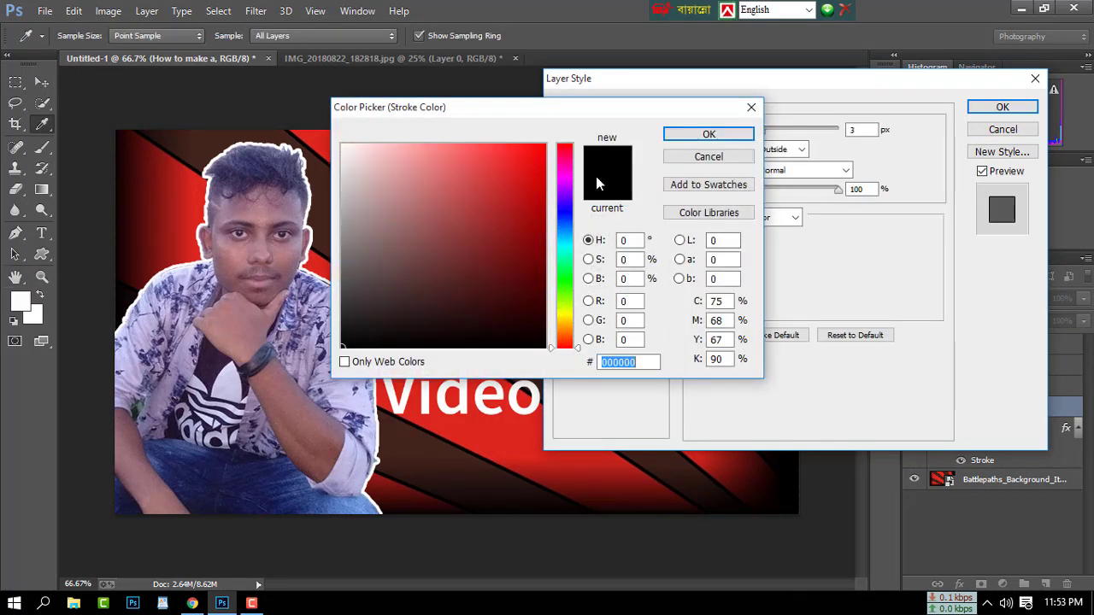
pyautogui.click(706, 135)
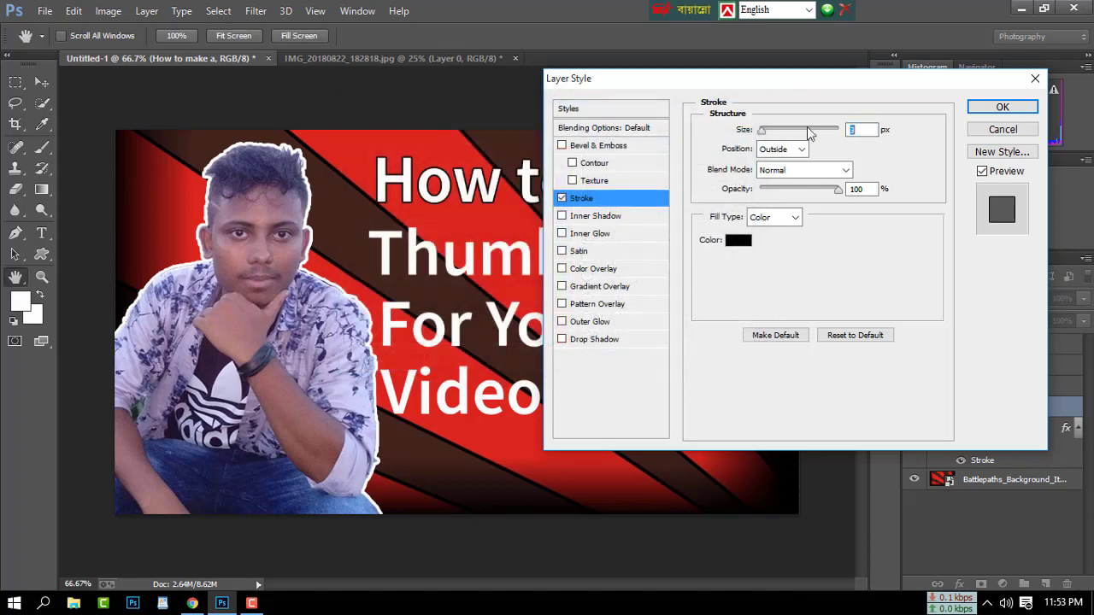
pyautogui.write('5')
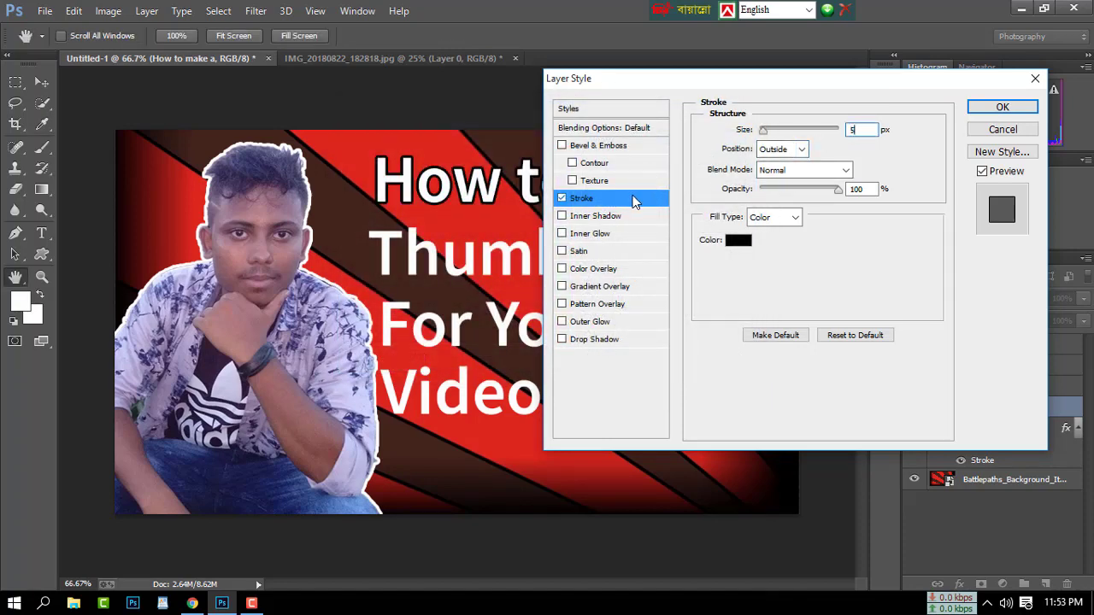
# Try yellow and green, then settle on a blue stroke colour and apply it.
pyautogui.click(738, 240)
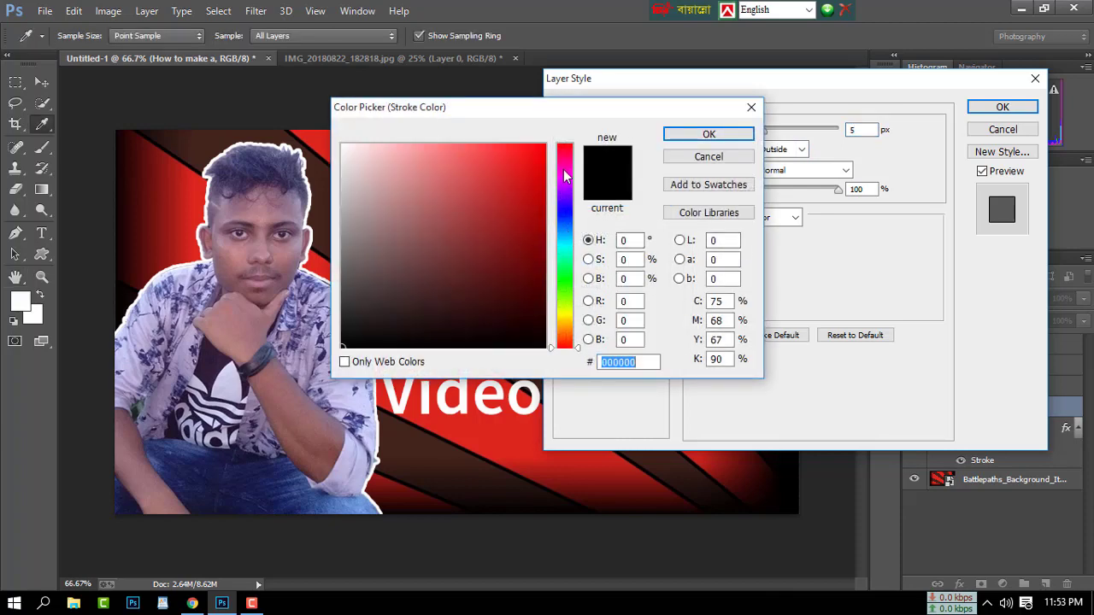
pyautogui.moveTo(567, 258); pyautogui.dragTo(565, 316)
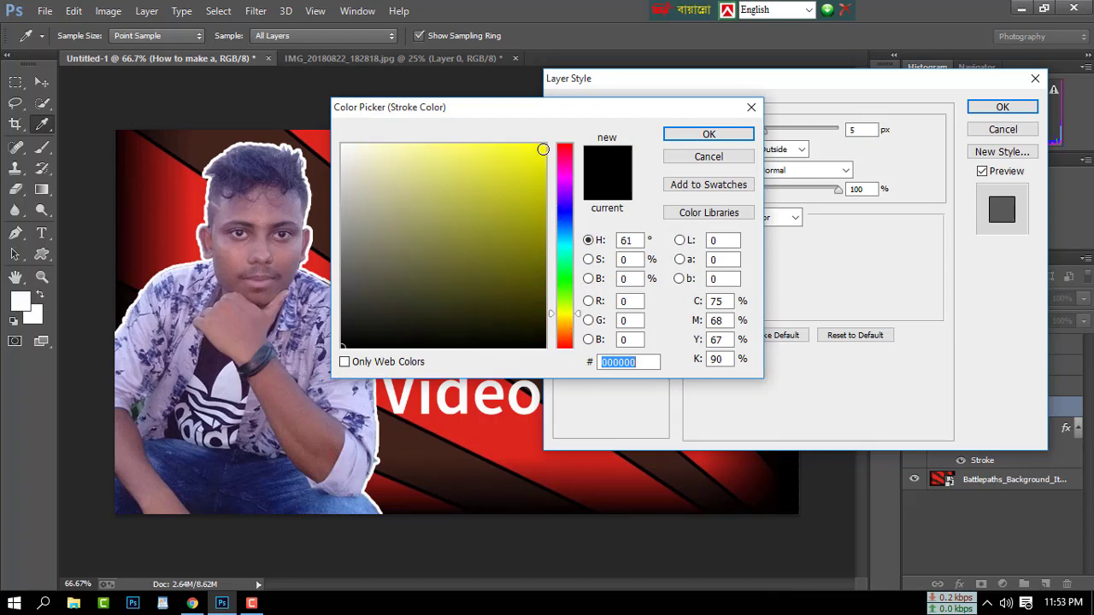
pyautogui.click(543, 143)
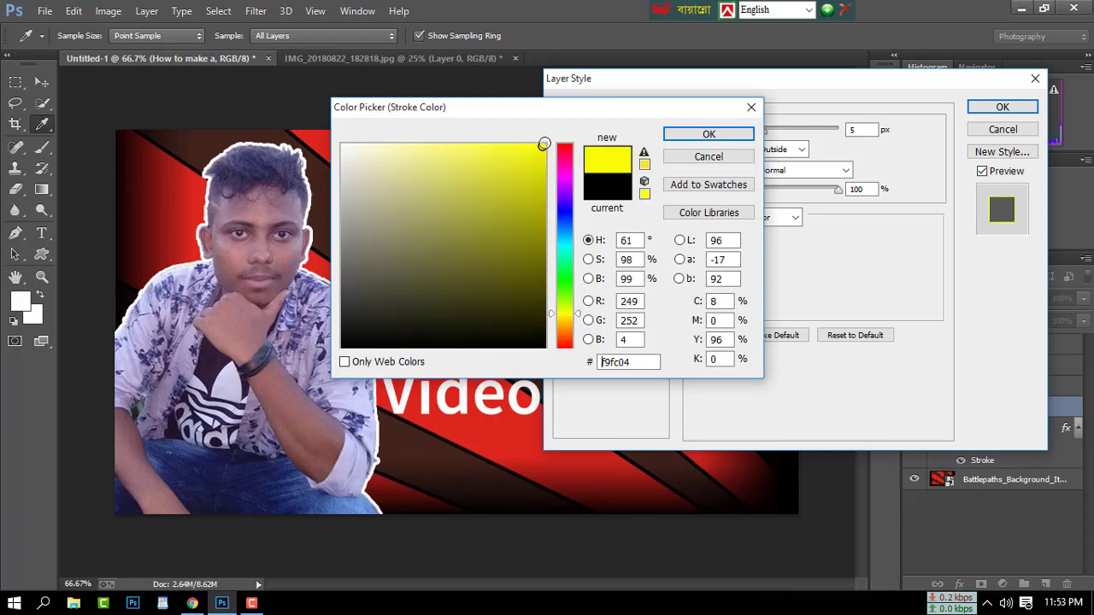
pyautogui.click(706, 134)
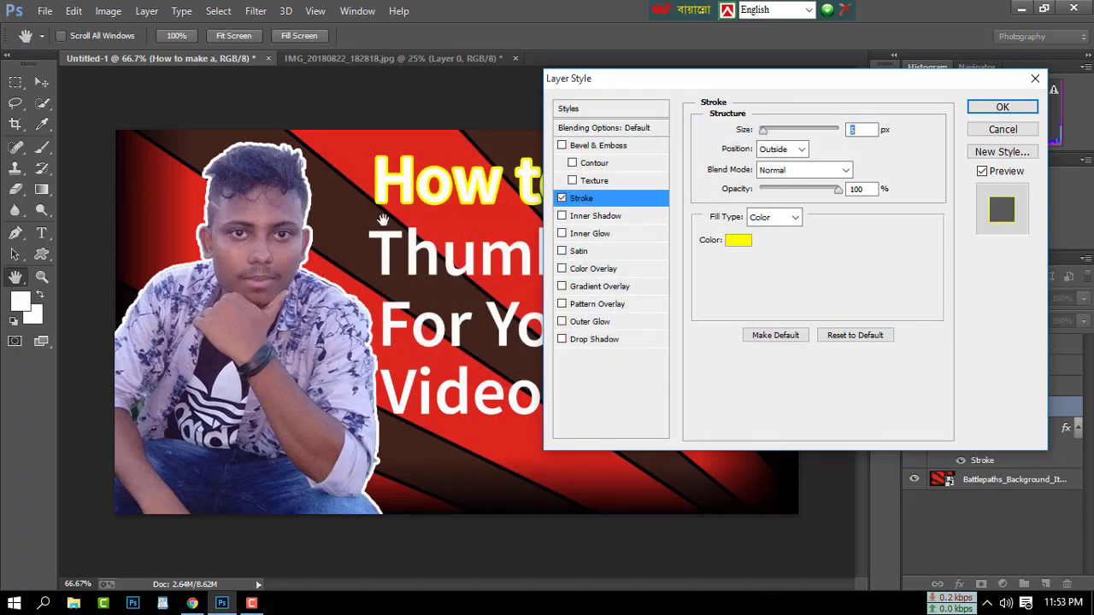
pyautogui.click(750, 244)
pyautogui.moveTo(564, 312); pyautogui.dragTo(561, 273)
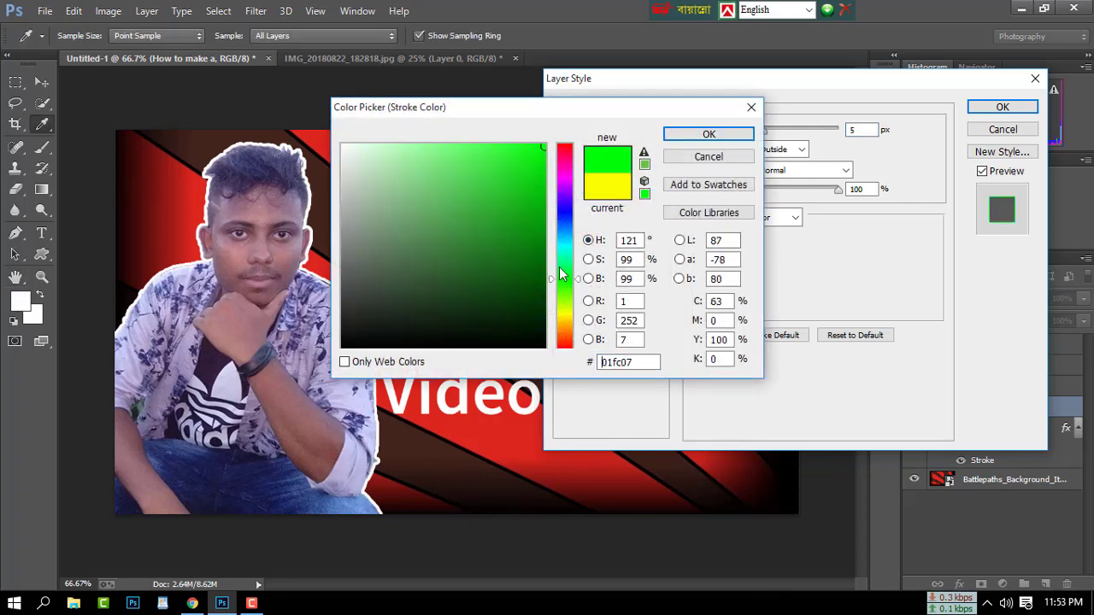
pyautogui.click(694, 137)
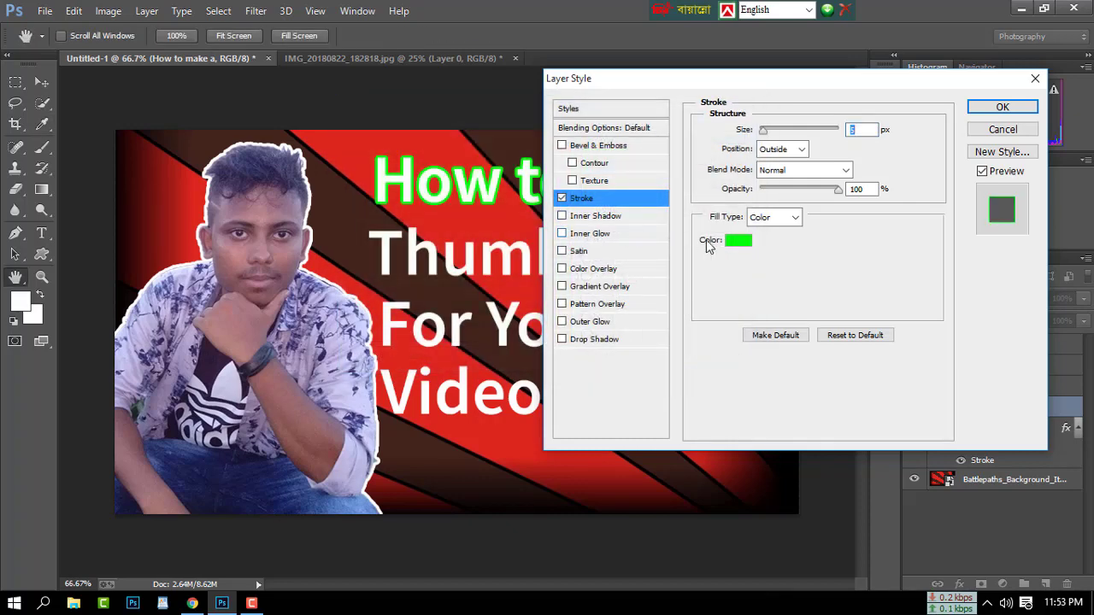
pyautogui.click(734, 245)
pyautogui.moveTo(571, 219); pyautogui.dragTo(563, 213)
pyautogui.click(708, 135)
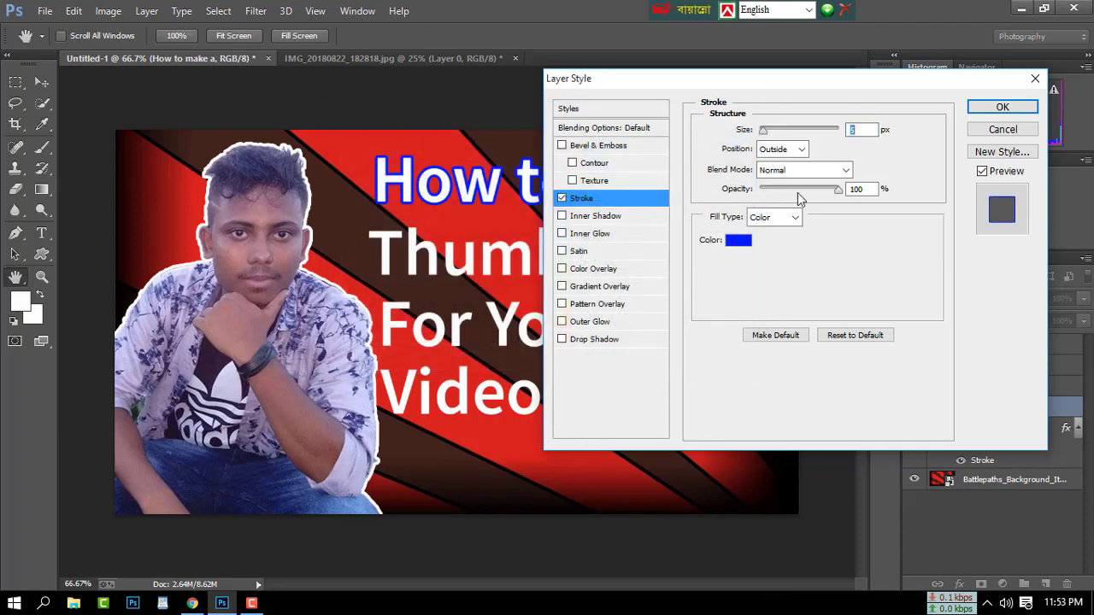
pyautogui.click(996, 108)
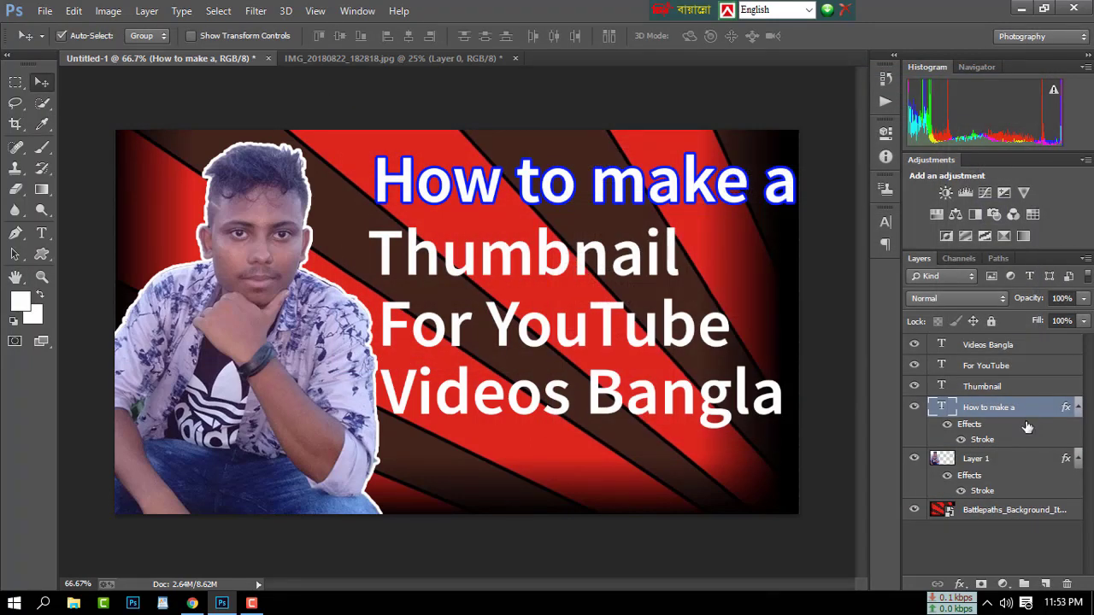
# Give the 'Thumbnail' line a 5 px magenta stroke.
pyautogui.doubleClick(1036, 386)
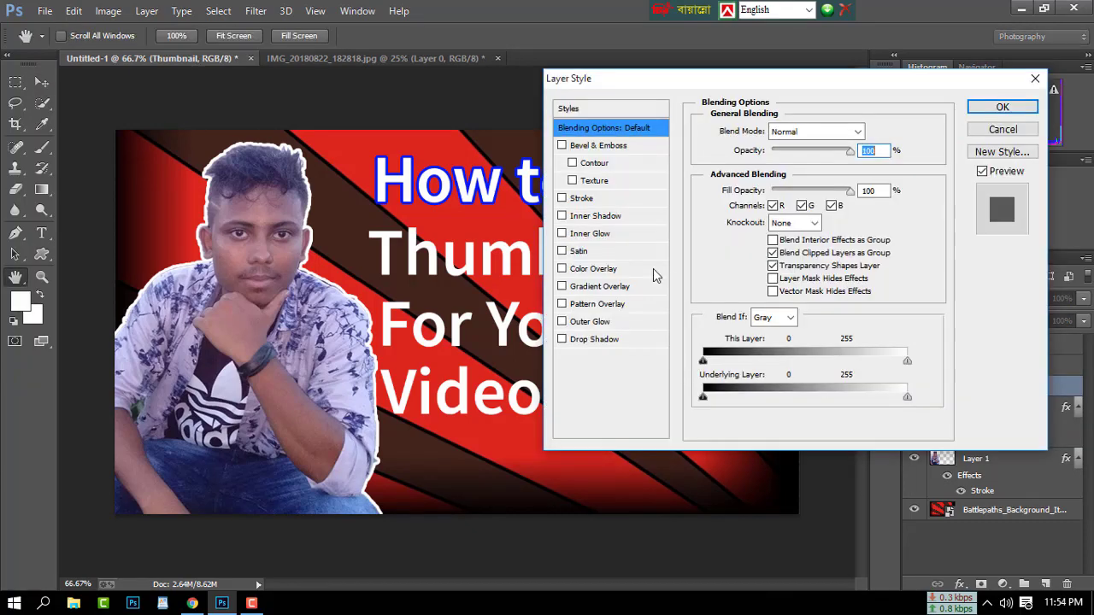
pyautogui.click(581, 200)
pyautogui.click(736, 241)
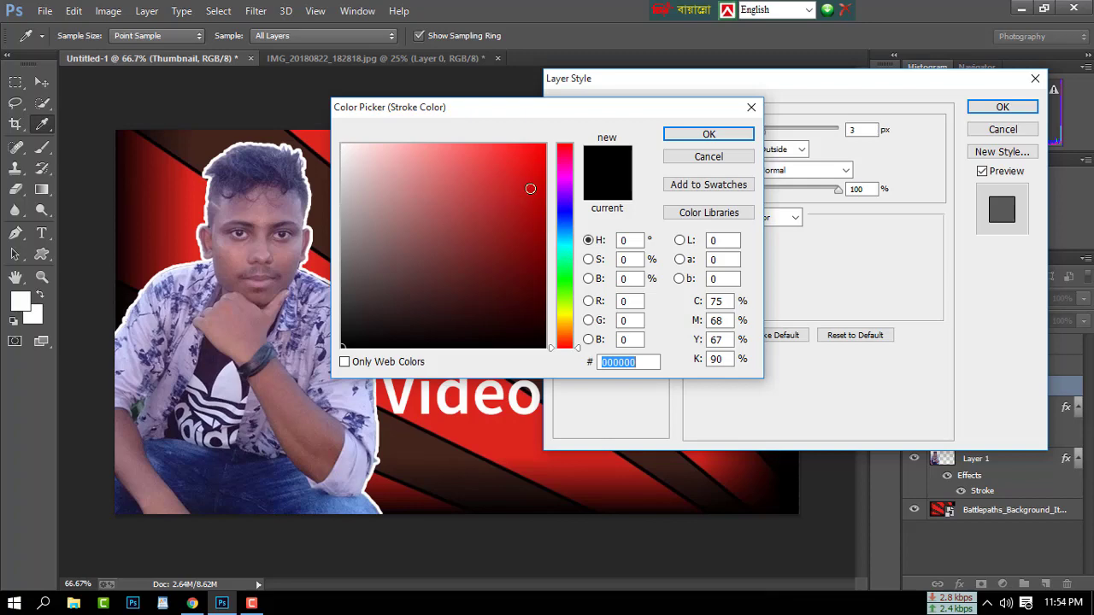
pyautogui.click(567, 175)
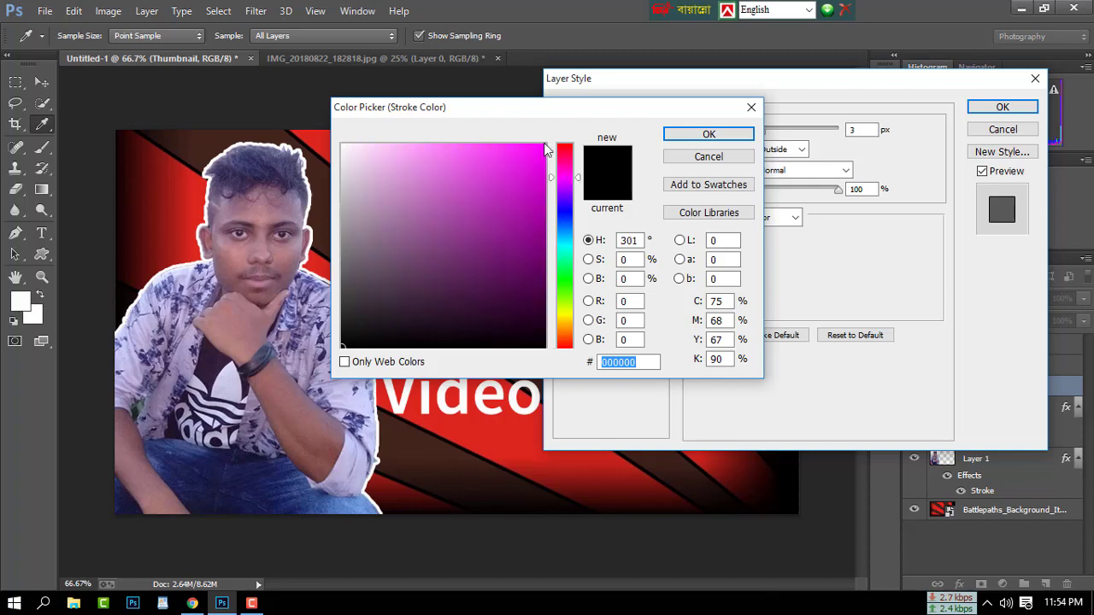
pyautogui.click(544, 145)
pyautogui.click(708, 134)
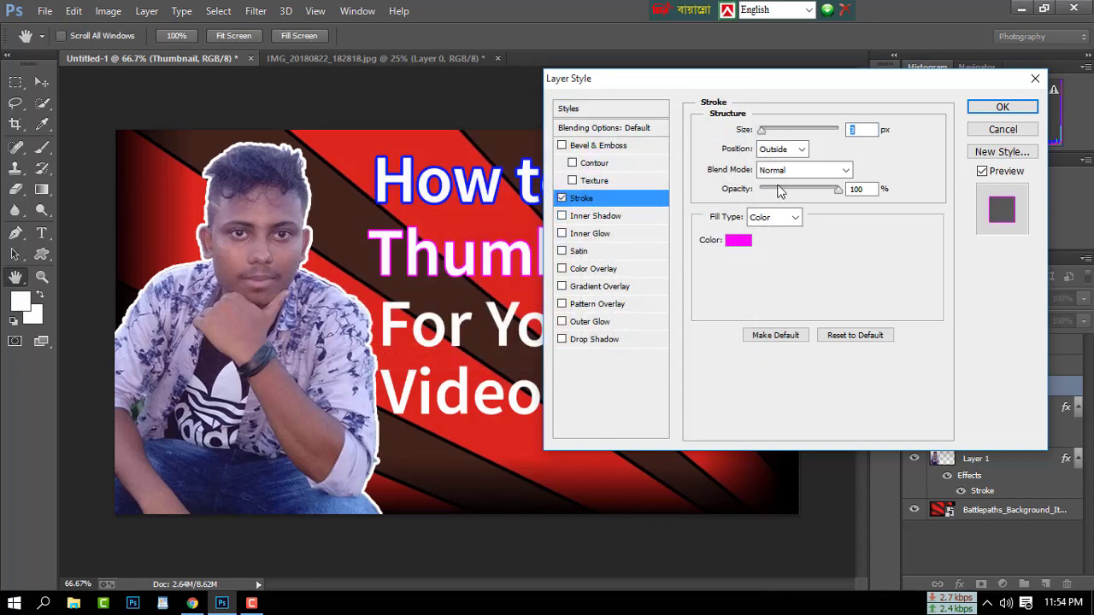
pyautogui.click(844, 130)
pyautogui.write('5')
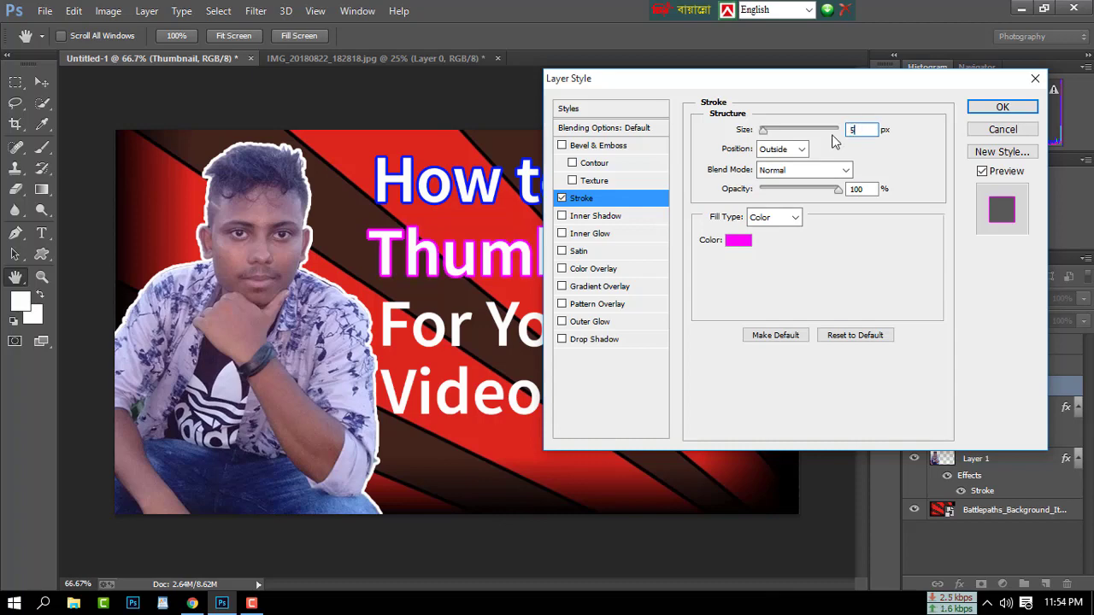
pyautogui.click(1002, 108)
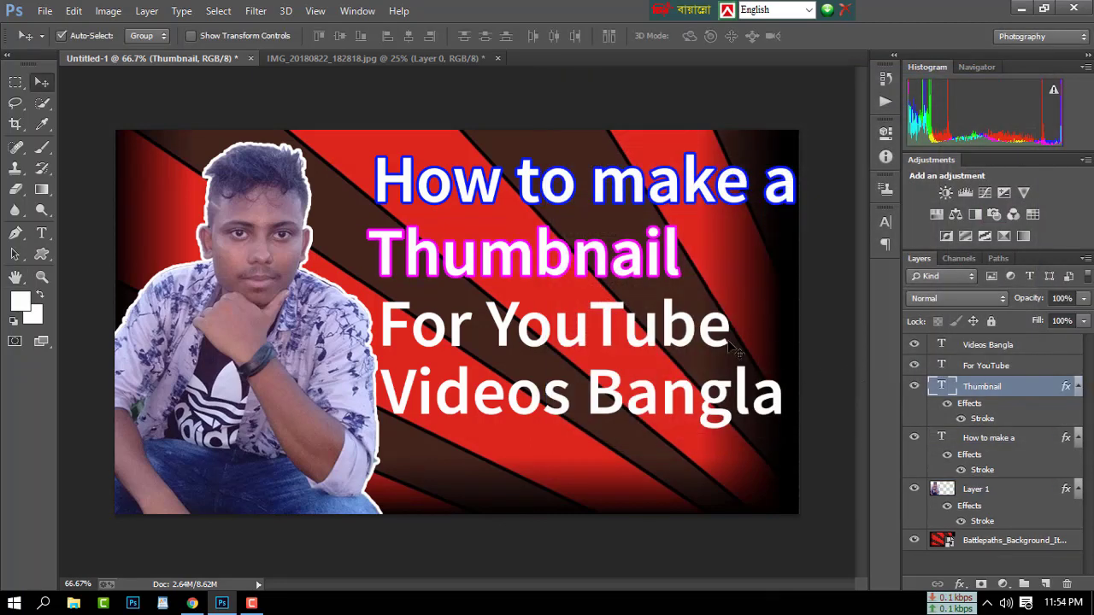
# Give the 'For YouTube' line a 5 px purple stroke after trying cyan and orange.
pyautogui.doubleClick(1038, 366)
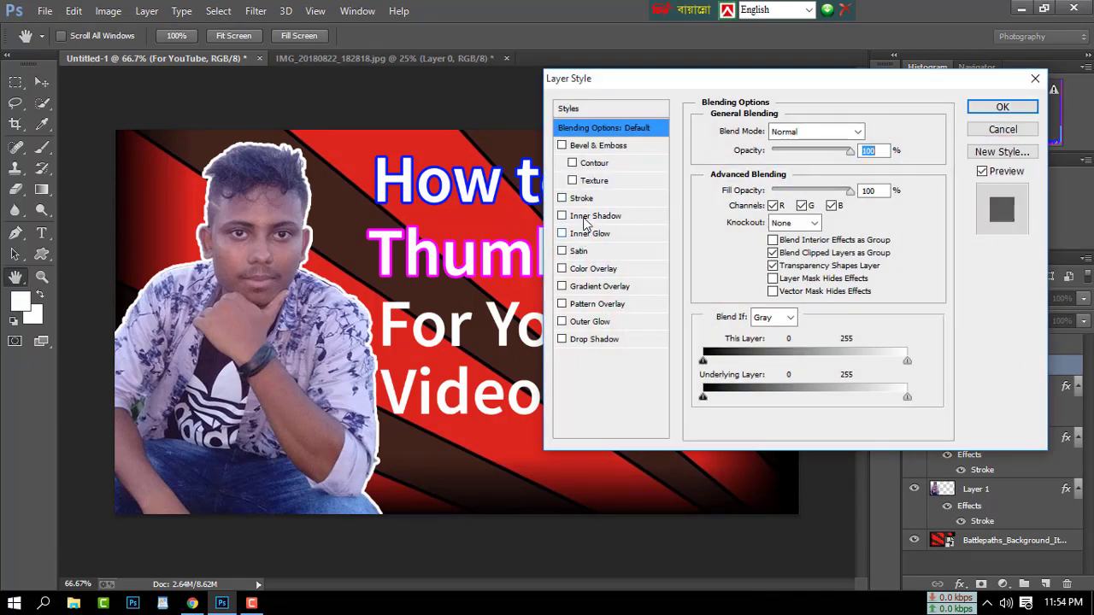
pyautogui.click(582, 198)
pyautogui.click(737, 243)
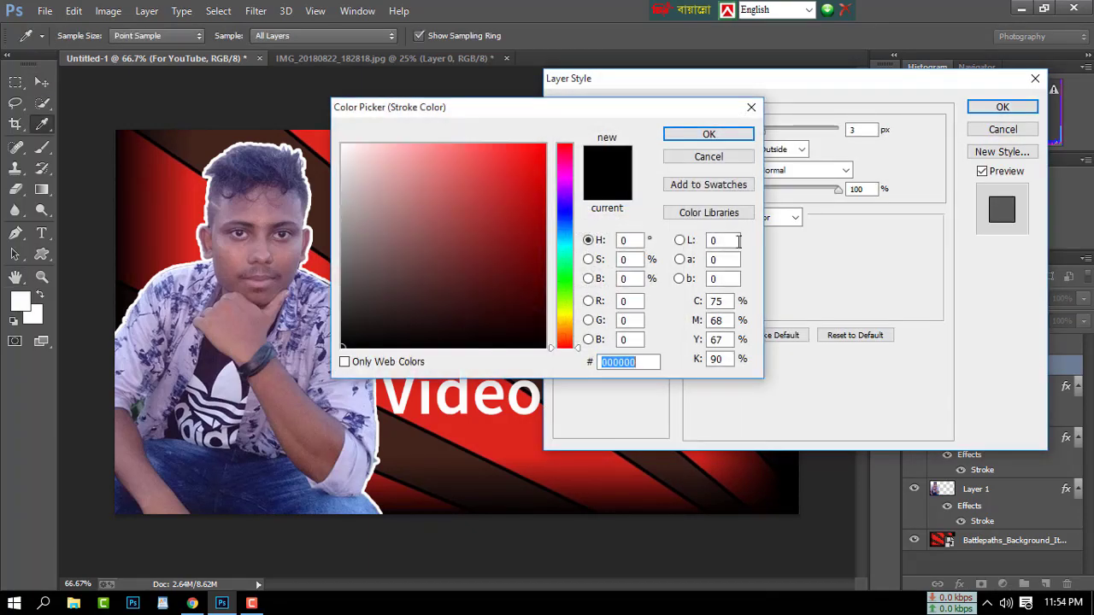
pyautogui.click(565, 245)
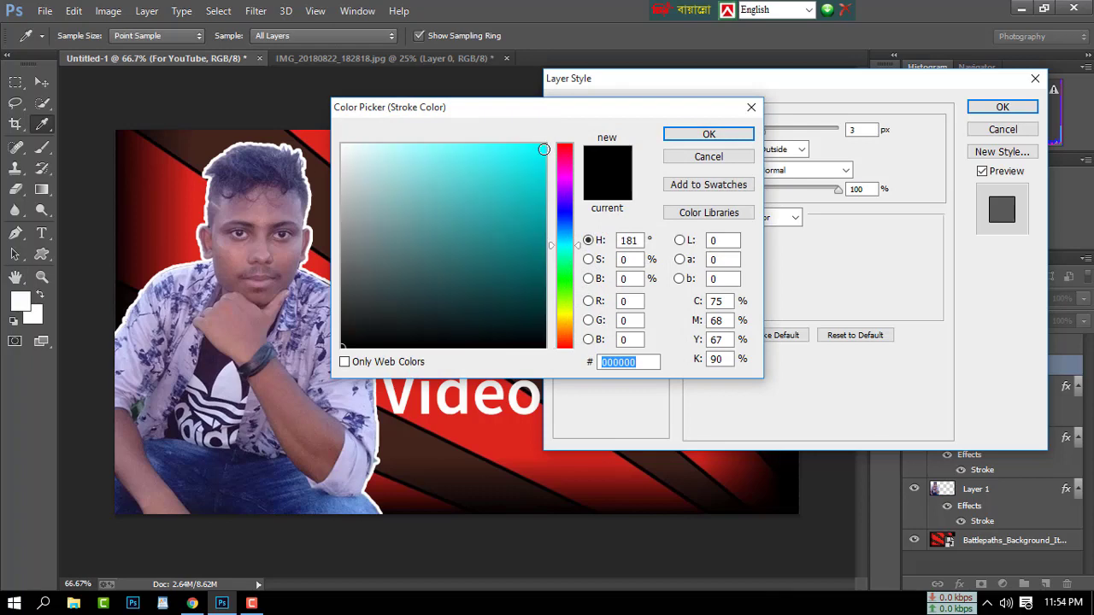
pyautogui.click(543, 146)
pyautogui.click(709, 134)
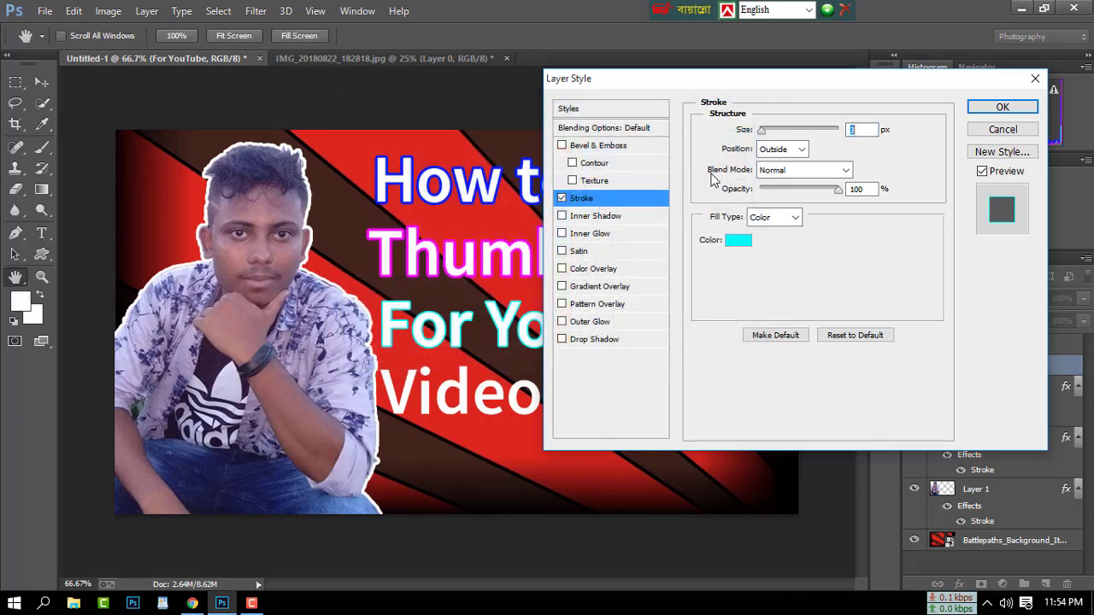
pyautogui.click(736, 241)
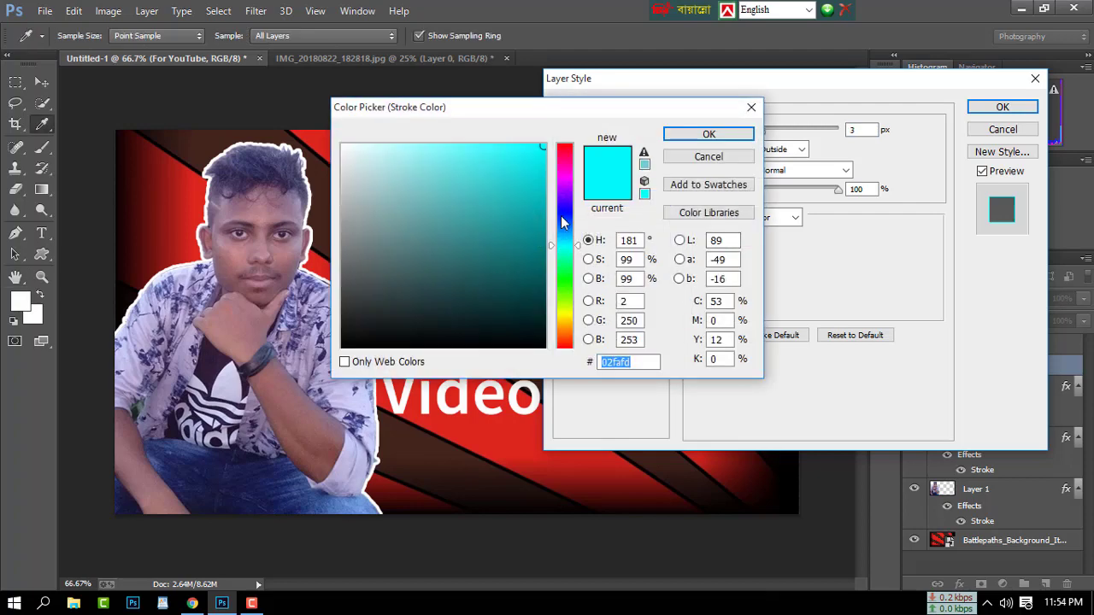
pyautogui.click(563, 217)
pyautogui.moveTo(567, 326)
pyautogui.mouseDown()
pyautogui.moveTo(568, 344)
pyautogui.moveTo(558, 341)
pyautogui.mouseUp()
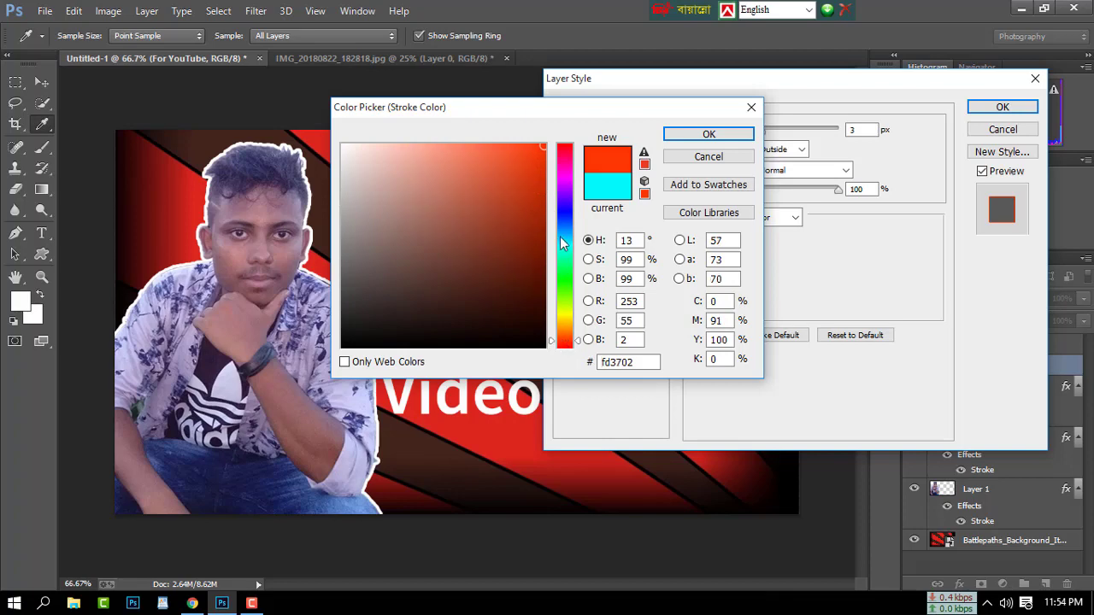
pyautogui.moveTo(561, 244); pyautogui.dragTo(568, 195)
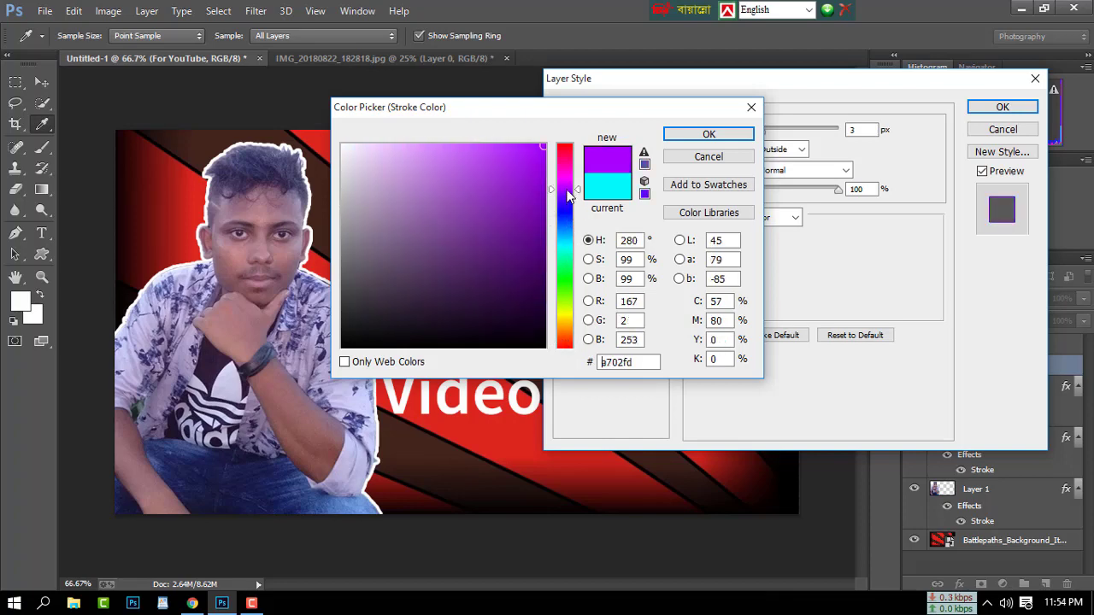
pyautogui.click(708, 134)
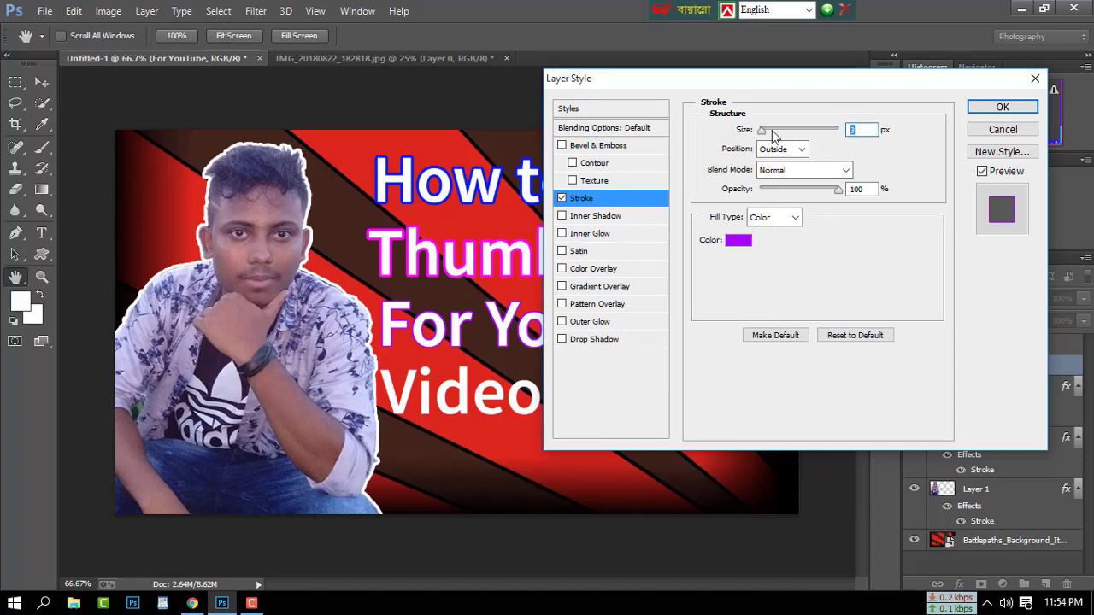
pyautogui.write('5')
pyautogui.click(1017, 108)
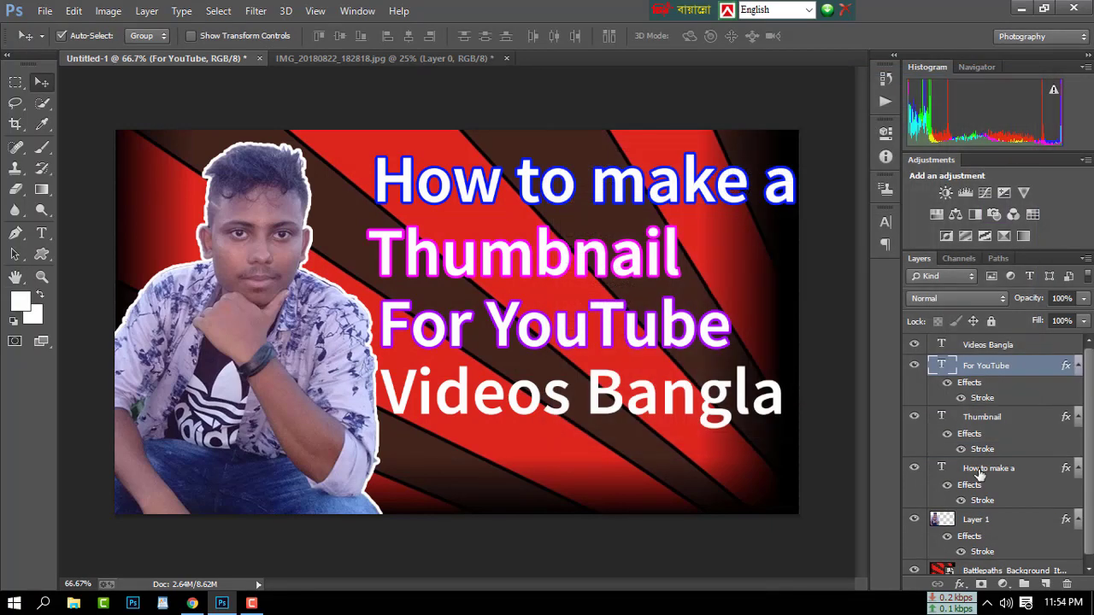
# Add a light-blue 5 px outside stroke to the 'Videos Bangla' layer.
pyautogui.doubleClick(1031, 347)
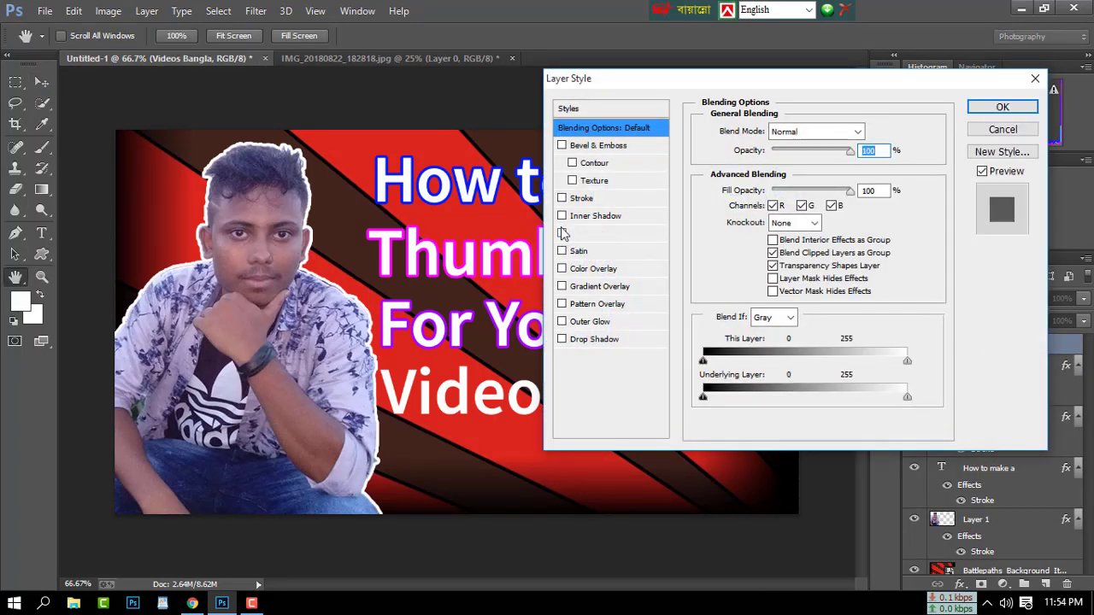
pyautogui.click(562, 197)
pyautogui.click(624, 199)
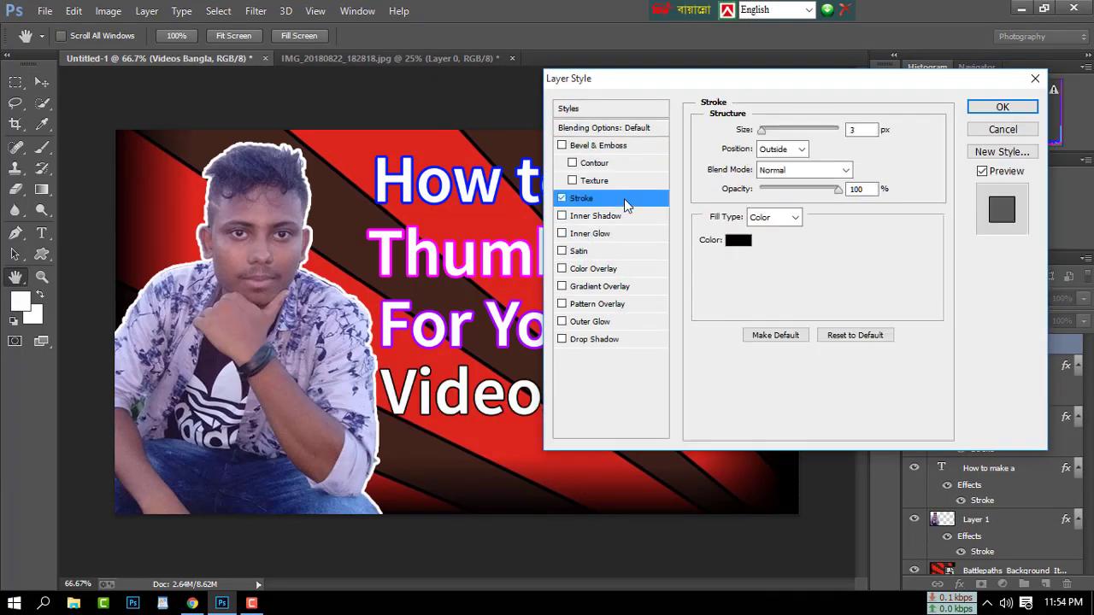
pyautogui.click(737, 238)
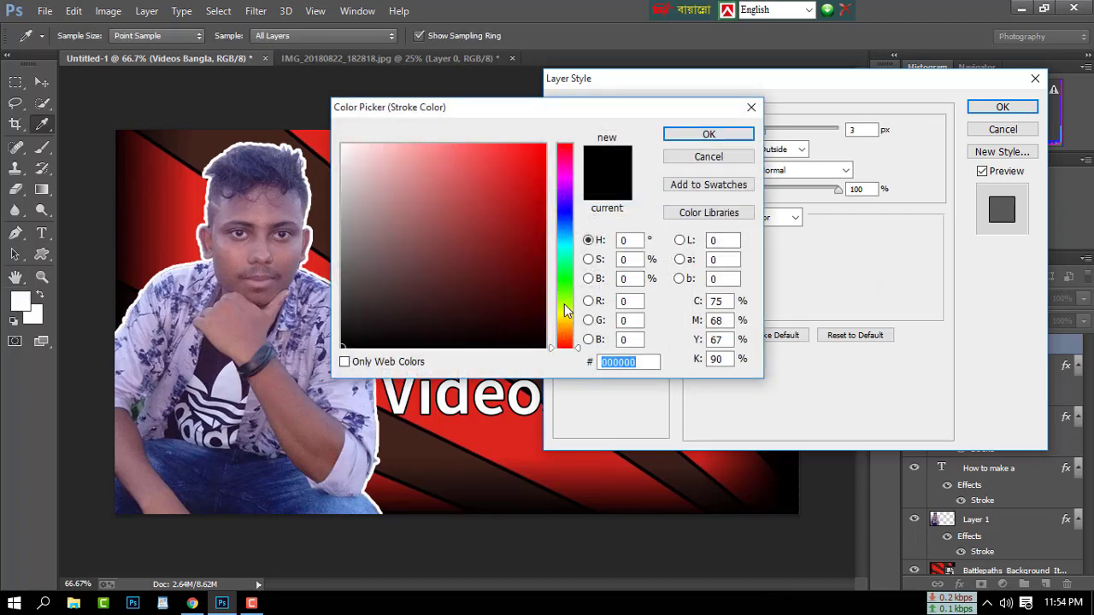
pyautogui.moveTo(563, 323); pyautogui.dragTo(566, 151)
pyautogui.click(543, 145)
pyautogui.click(569, 235)
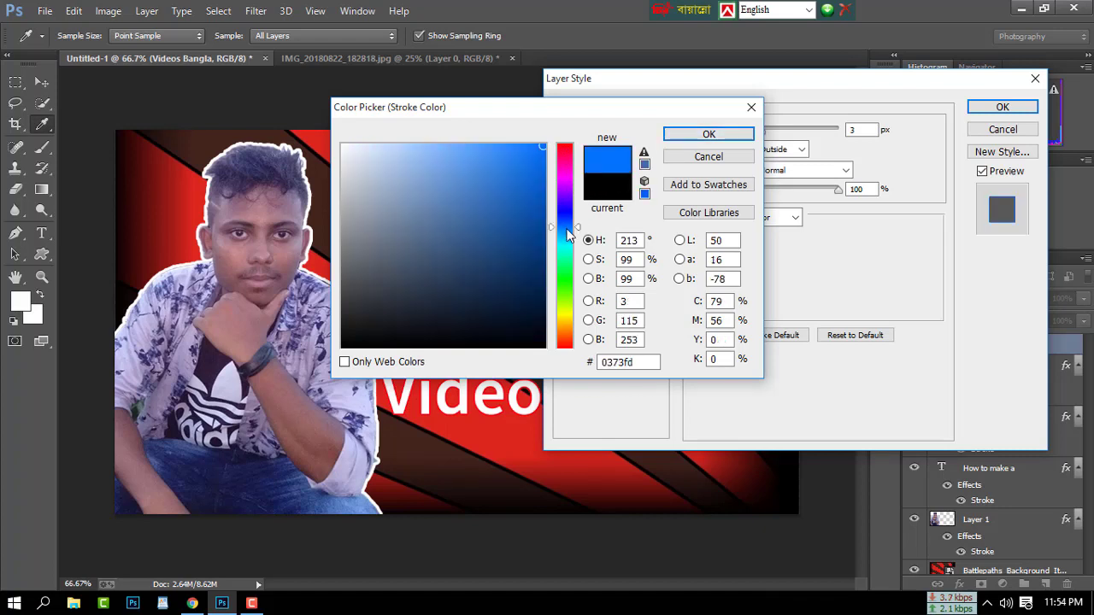
pyautogui.moveTo(568, 235); pyautogui.dragTo(566, 234)
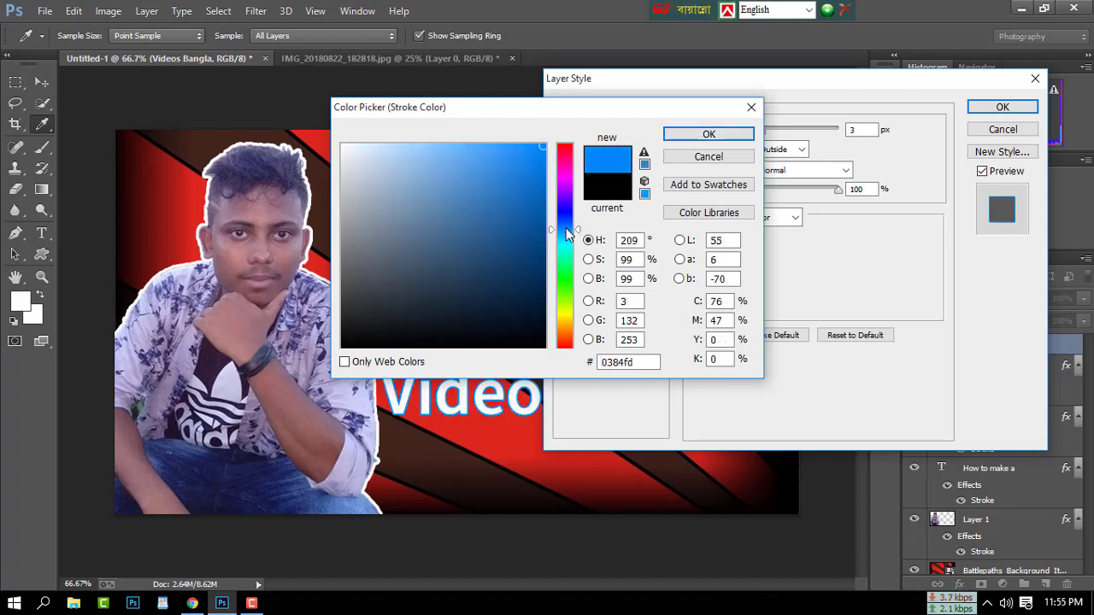
pyautogui.click(708, 137)
pyautogui.write('5')
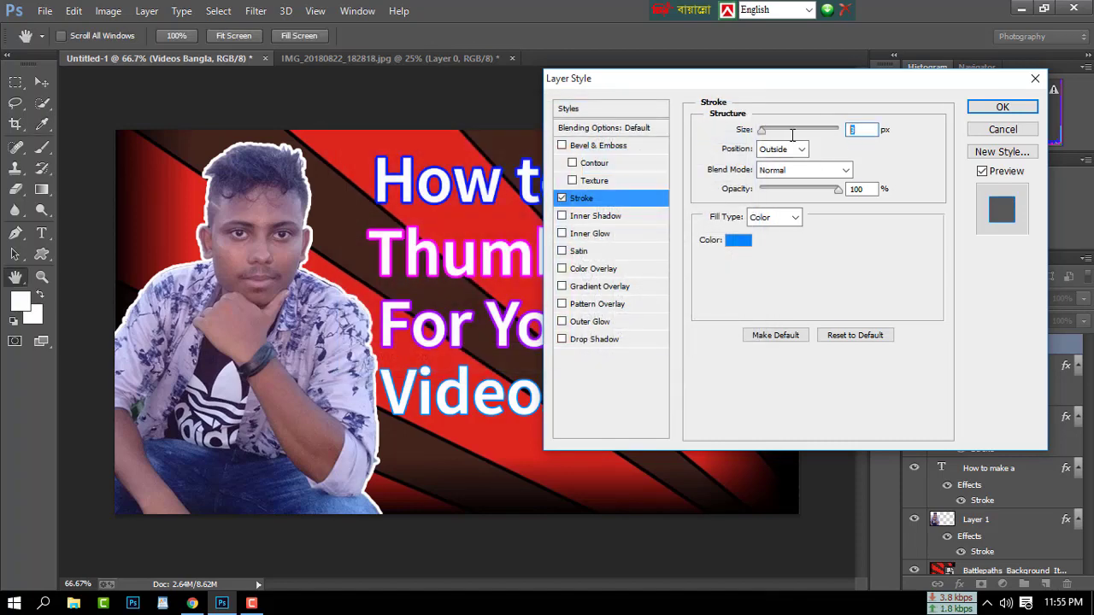
pyautogui.click(1002, 107)
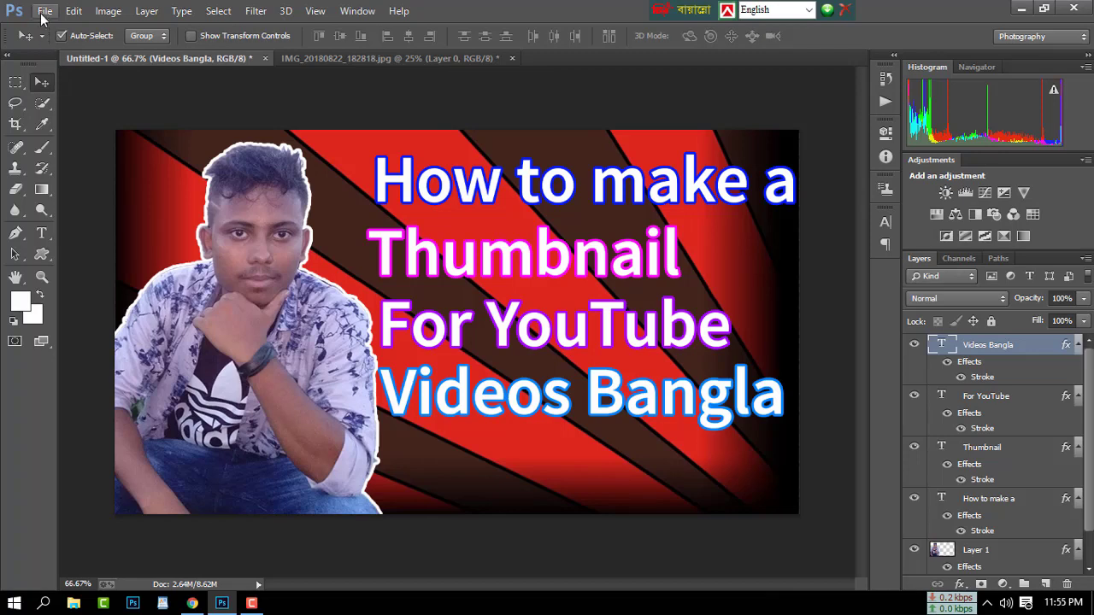
# Start a Save As in JPEG format to the Desktop, clearing the default Untitled-1 name.
pyautogui.click(43, 12)
pyautogui.click(72, 159)
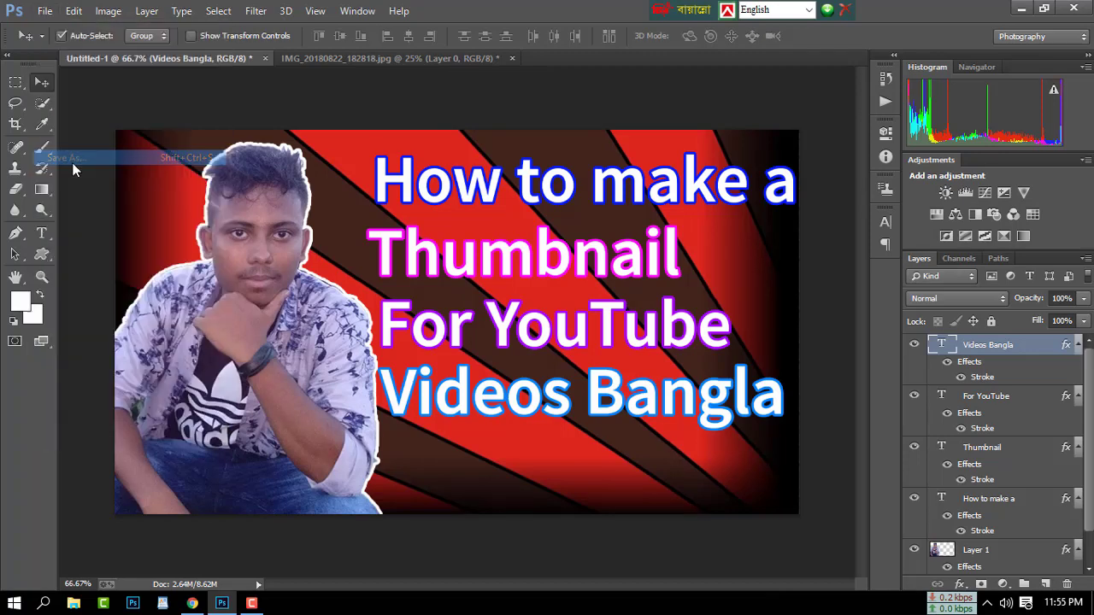
pyautogui.click(195, 439)
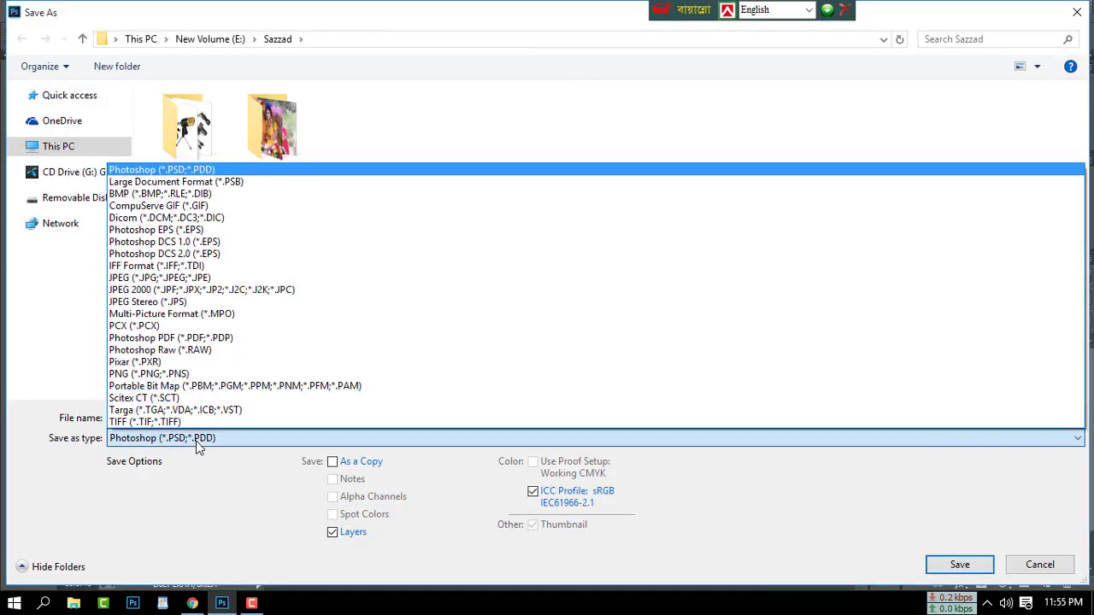
pyautogui.click(159, 277)
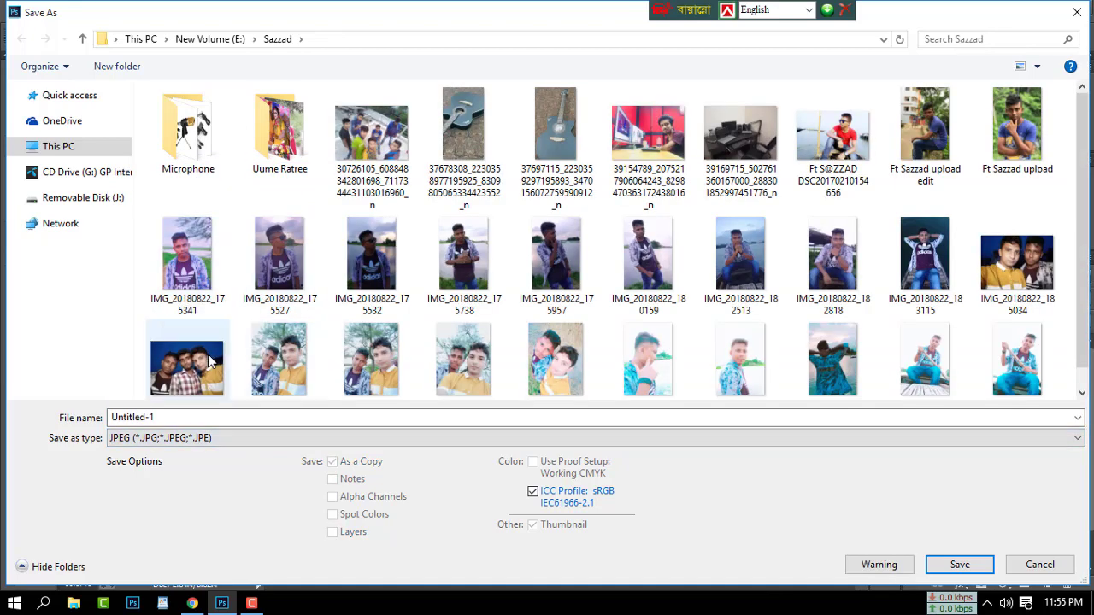
pyautogui.click(86, 146)
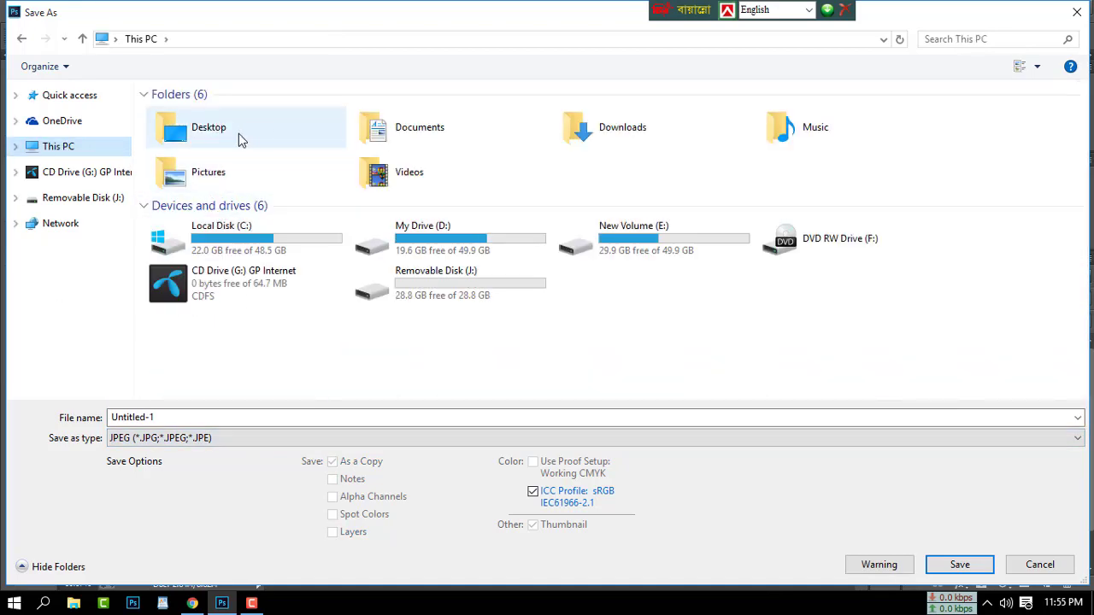
pyautogui.doubleClick(225, 137)
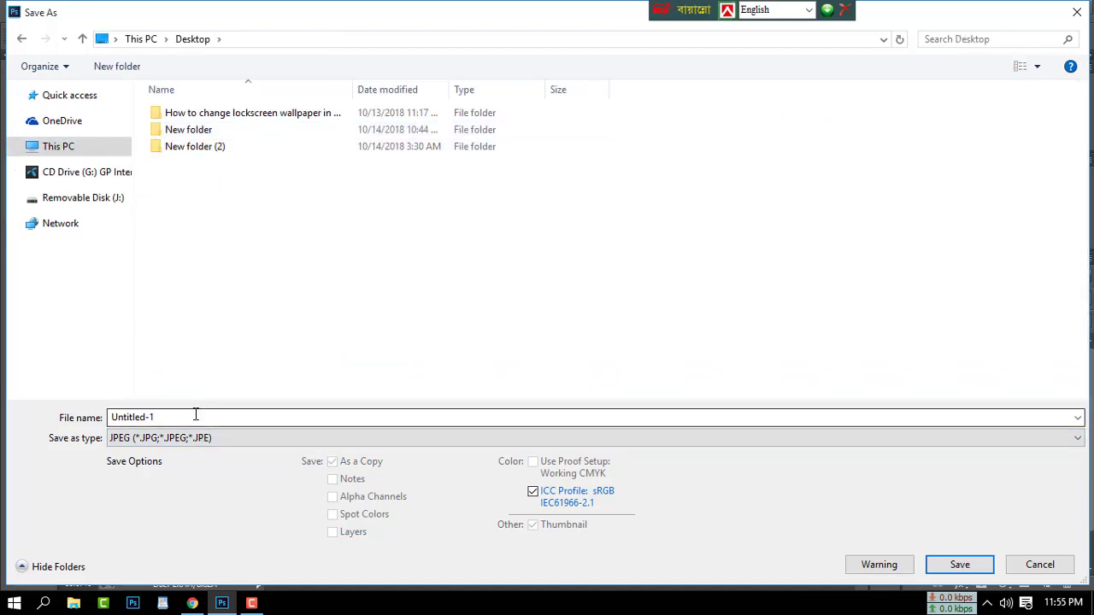
pyautogui.moveTo(195, 417); pyautogui.dragTo(38, 422)
pyautogui.press('BackSpace')
pyautogui.write('Thumbnail for Youtube Videos')
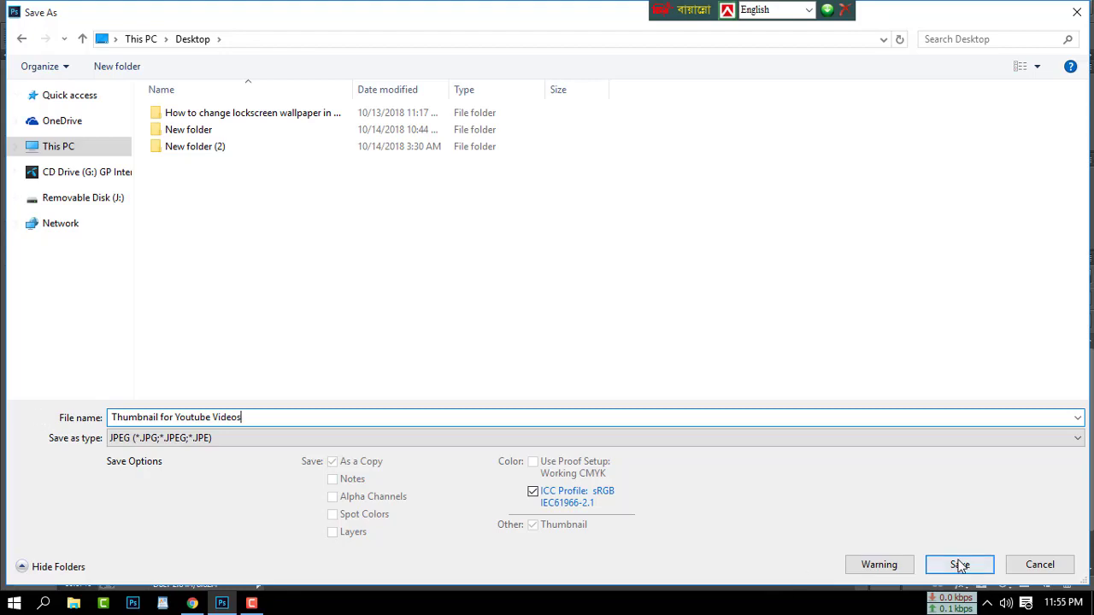
# Save as 'Thumbnail for Youtube Video' with JPEG quality 12 Maximum.
pyautogui.click(959, 564)
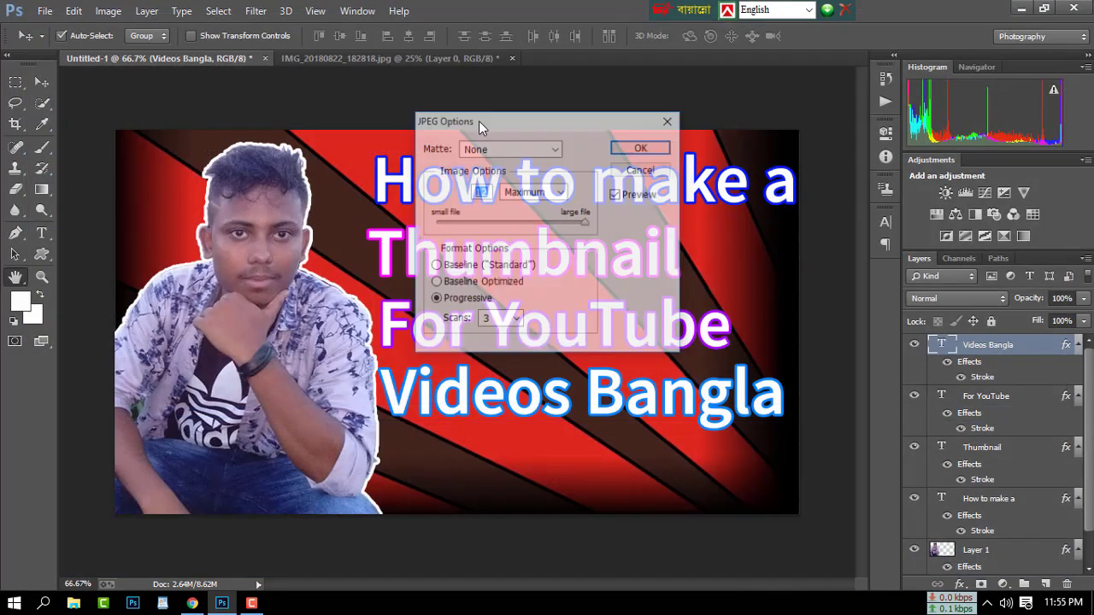
pyautogui.click(560, 192)
pyautogui.click(523, 246)
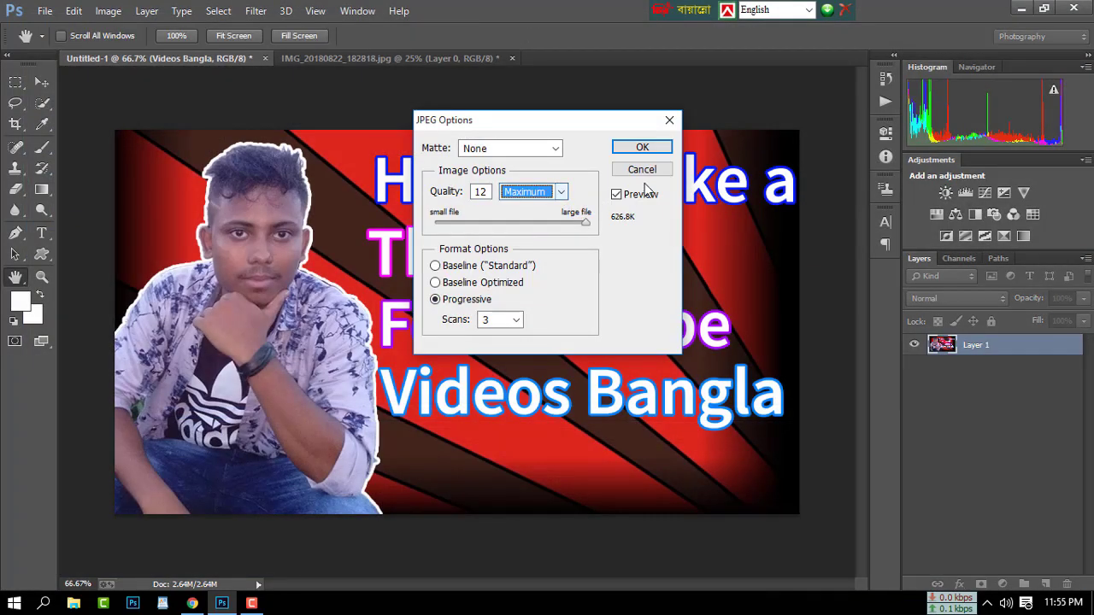
pyautogui.click(643, 148)
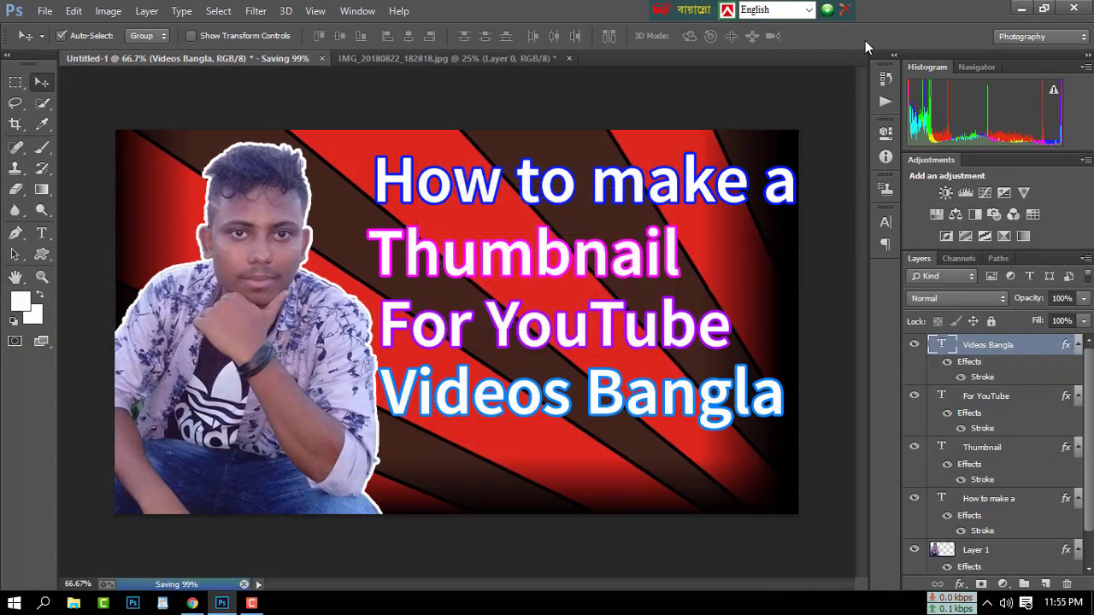
# Quit Photoshop, discarding changes to both the source photo and Untitled-1.
pyautogui.click(1073, 8)
pyautogui.click(551, 239)
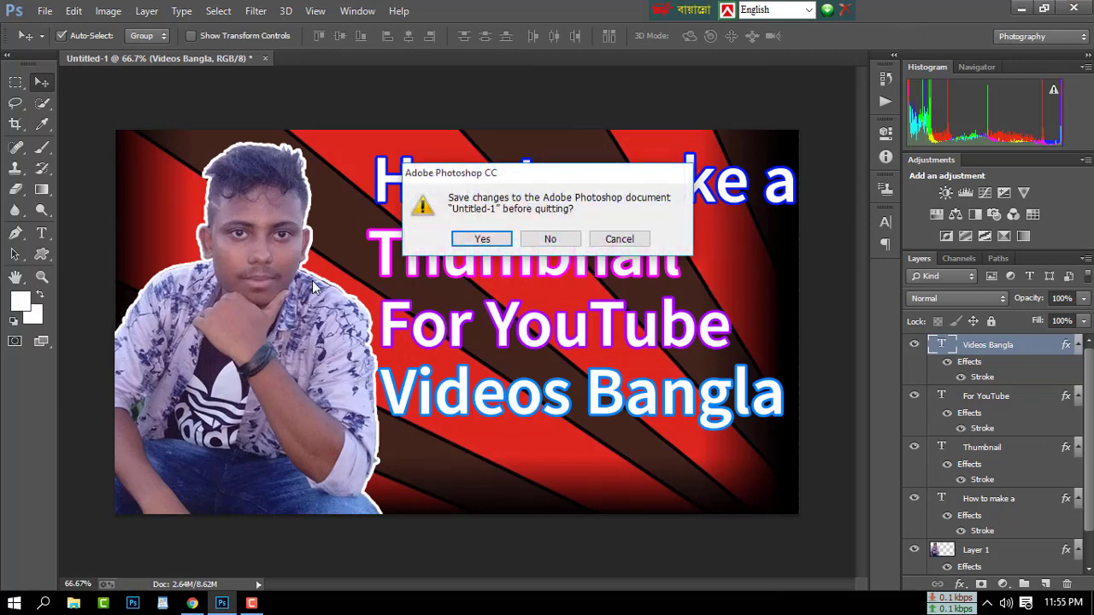
pyautogui.click(560, 240)
# Refresh the Windows desktop so the saved thumbnail file appears.
pyautogui.rightClick(427, 203)
pyautogui.click(465, 250)
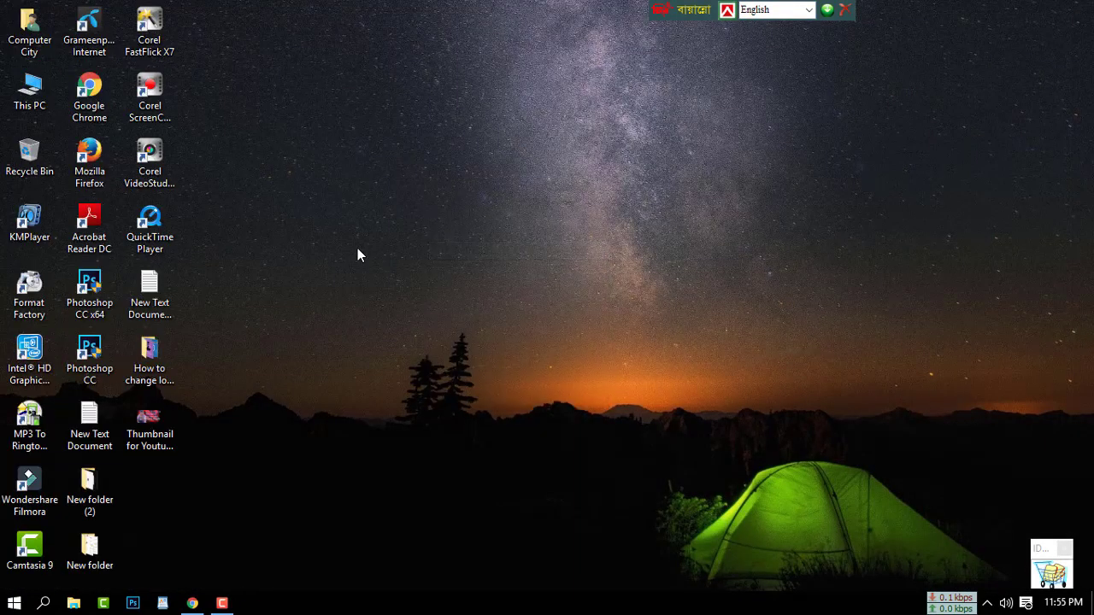
pyautogui.rightClick(385, 200)
pyautogui.click(359, 202)
pyautogui.rightClick(367, 204)
pyautogui.click(390, 240)
pyautogui.moveTo(1043, 550); pyautogui.dragTo(653, 312)
pyautogui.rightClick(535, 172)
pyautogui.click(566, 220)
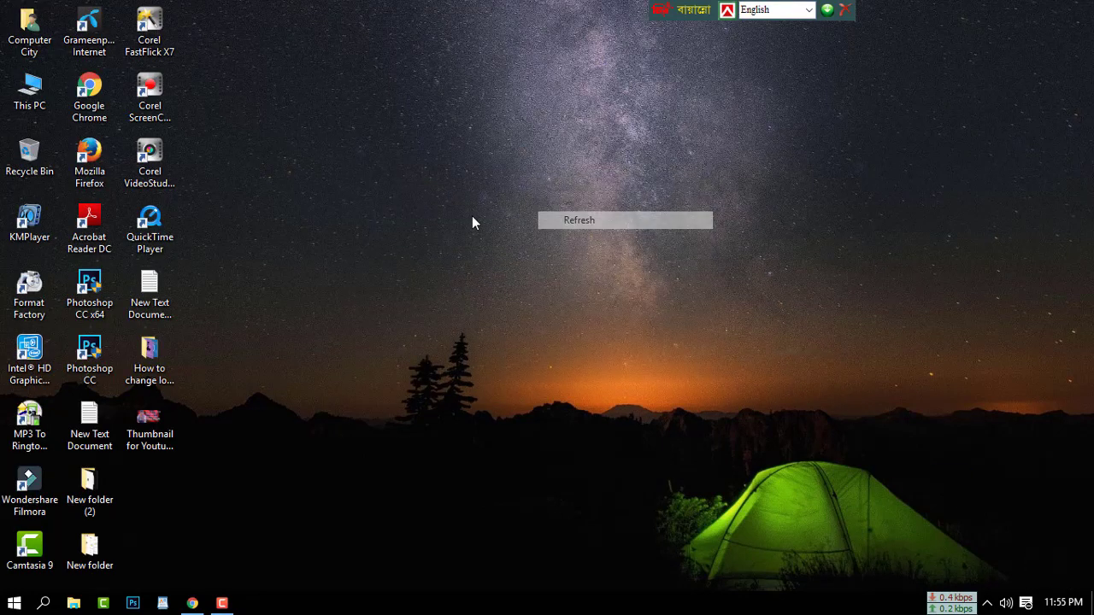